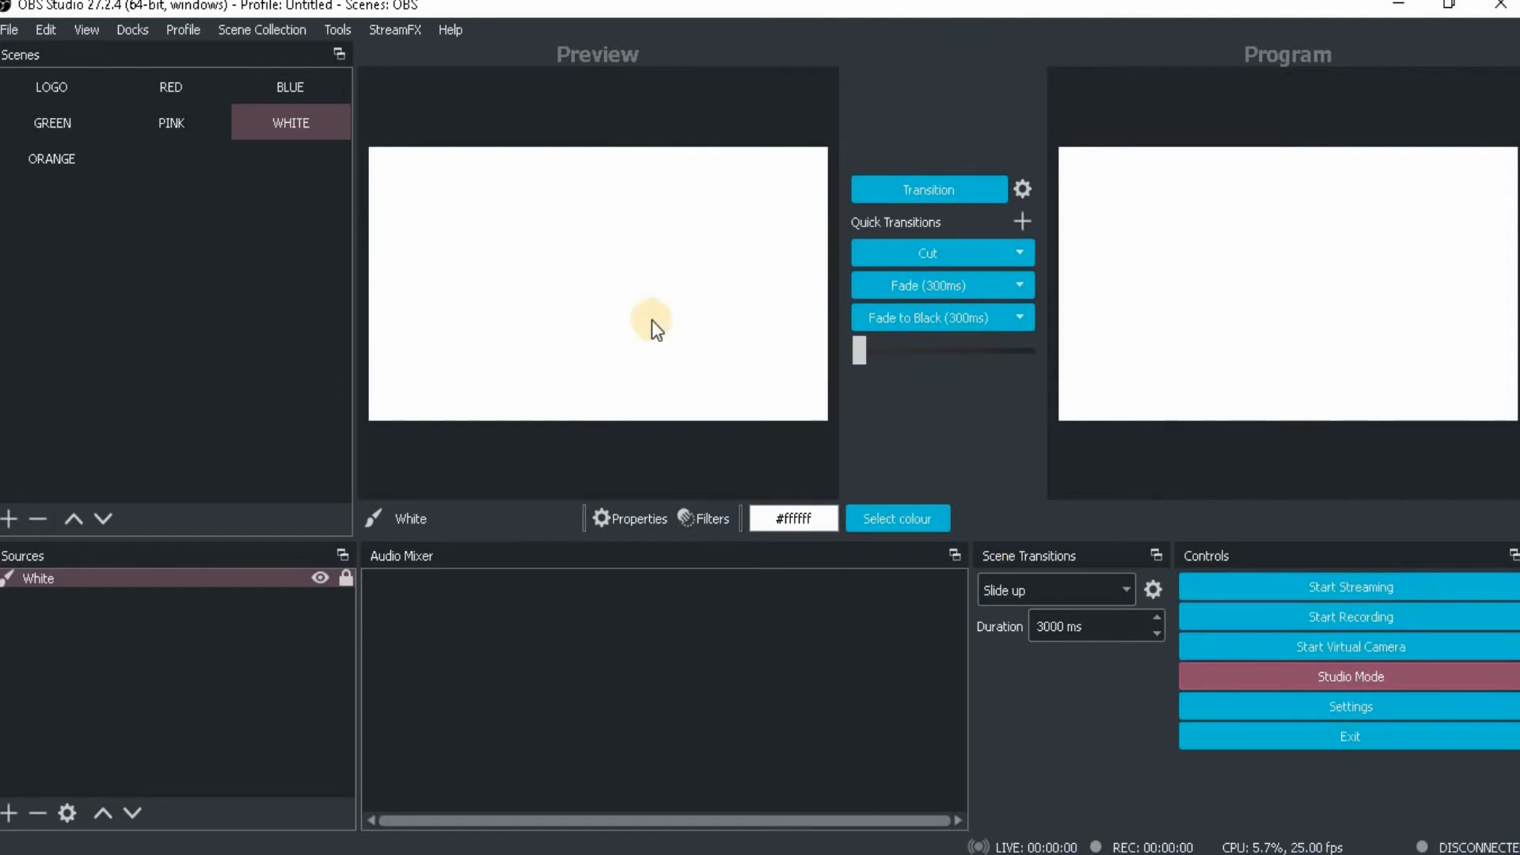
Send the LOGO scene to the program output using the Slide up transition
left_click(56, 84)
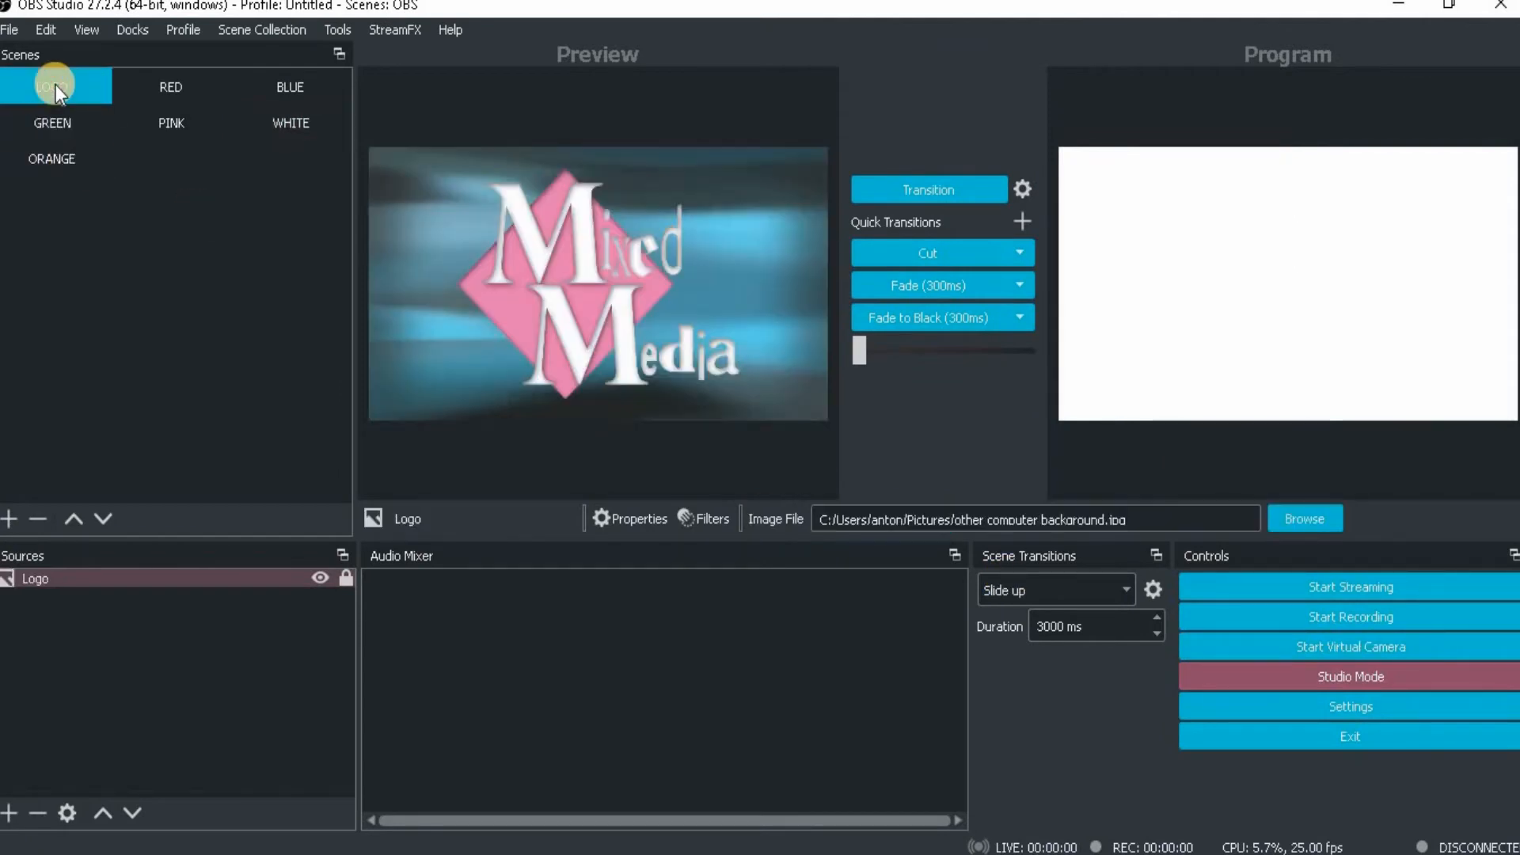
double_click(55, 84)
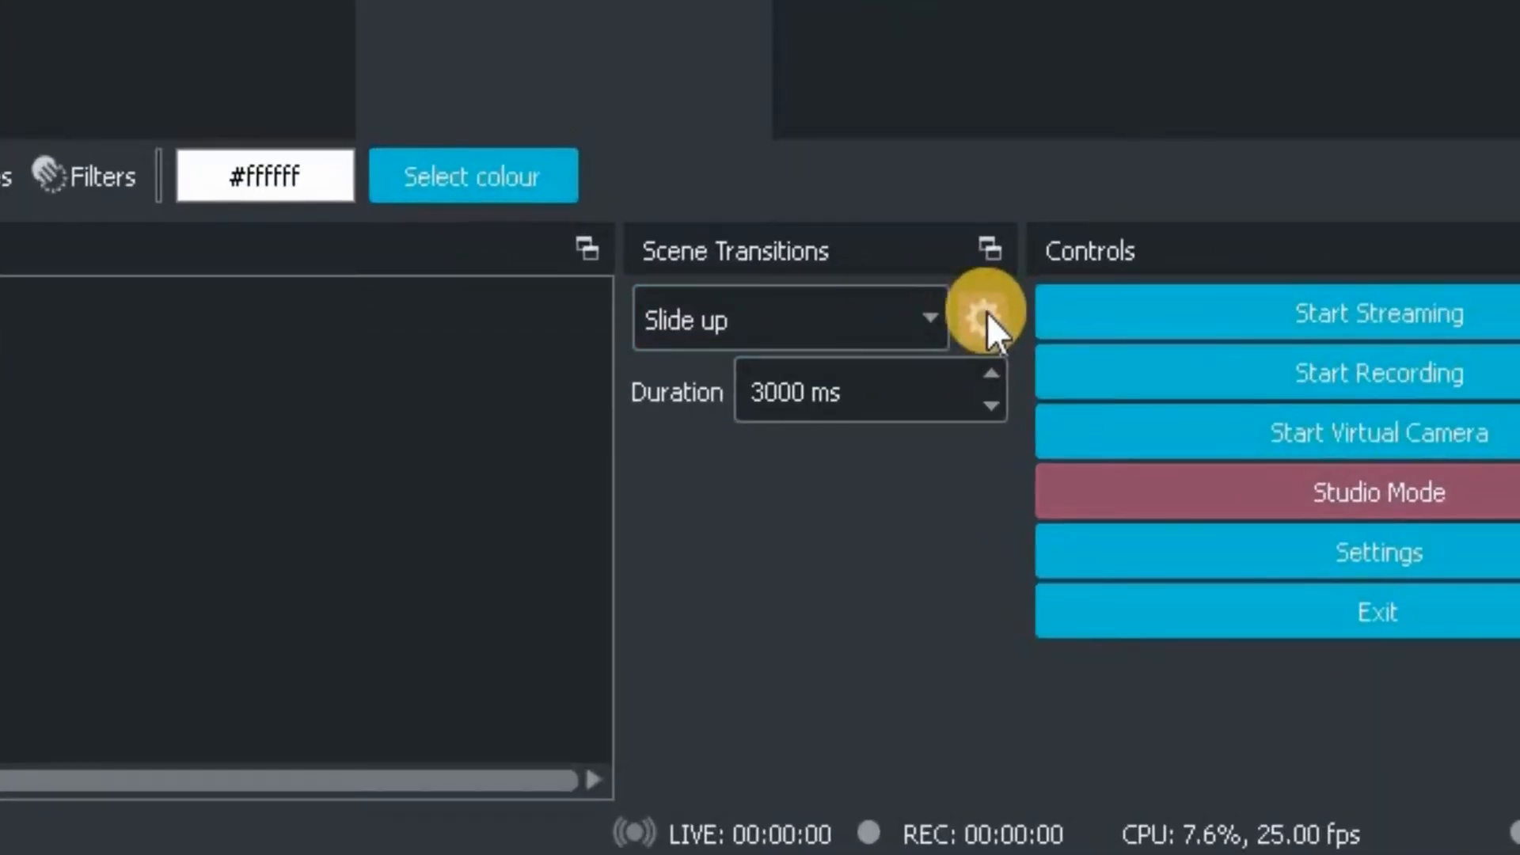
Add a new Slide scene transition named "Slide down"
left_click(922, 320)
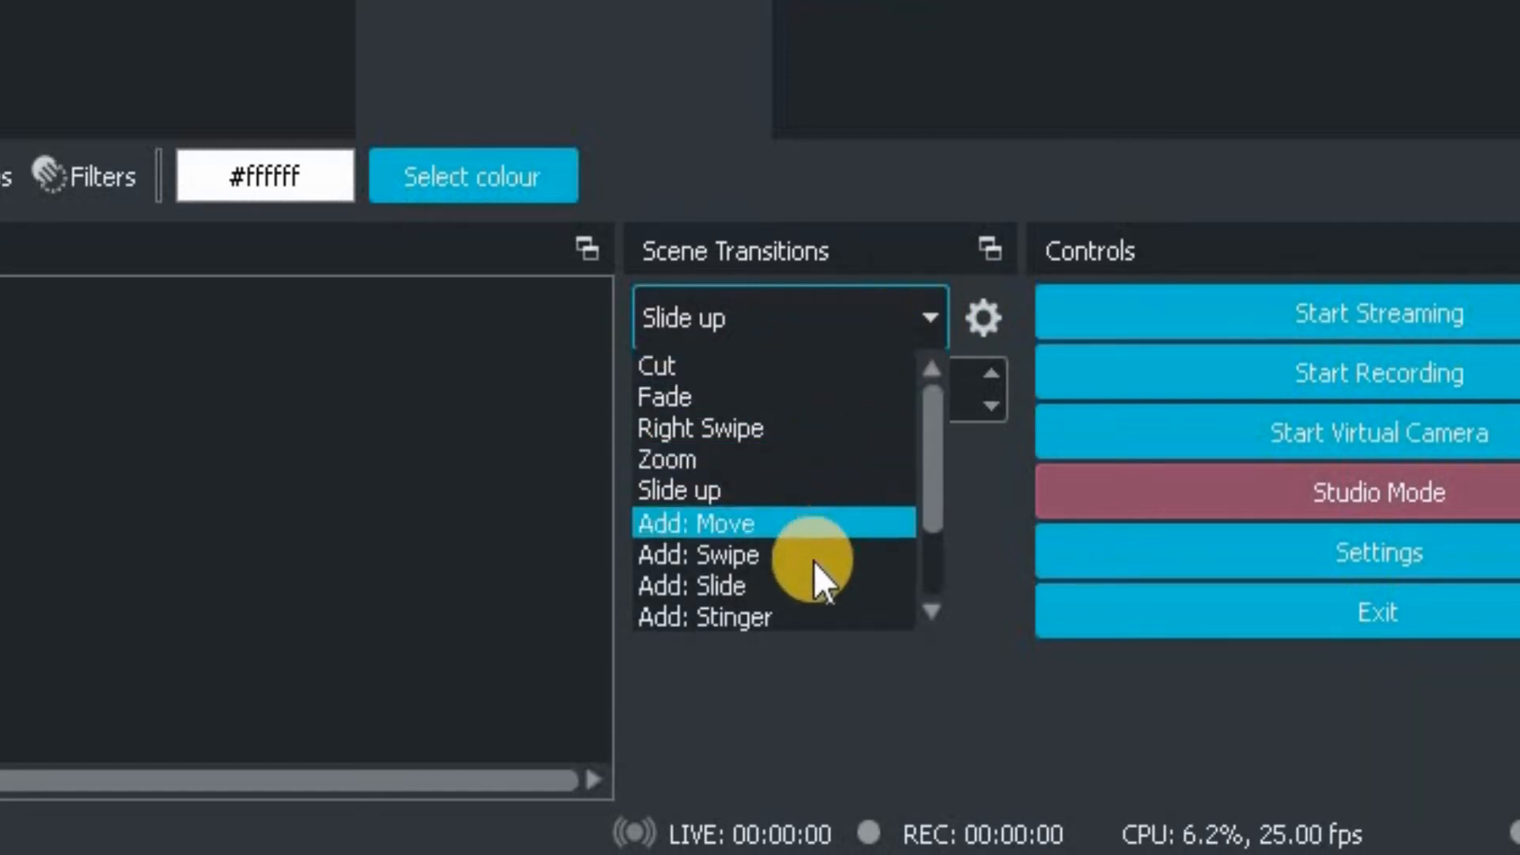
left_click(811, 584)
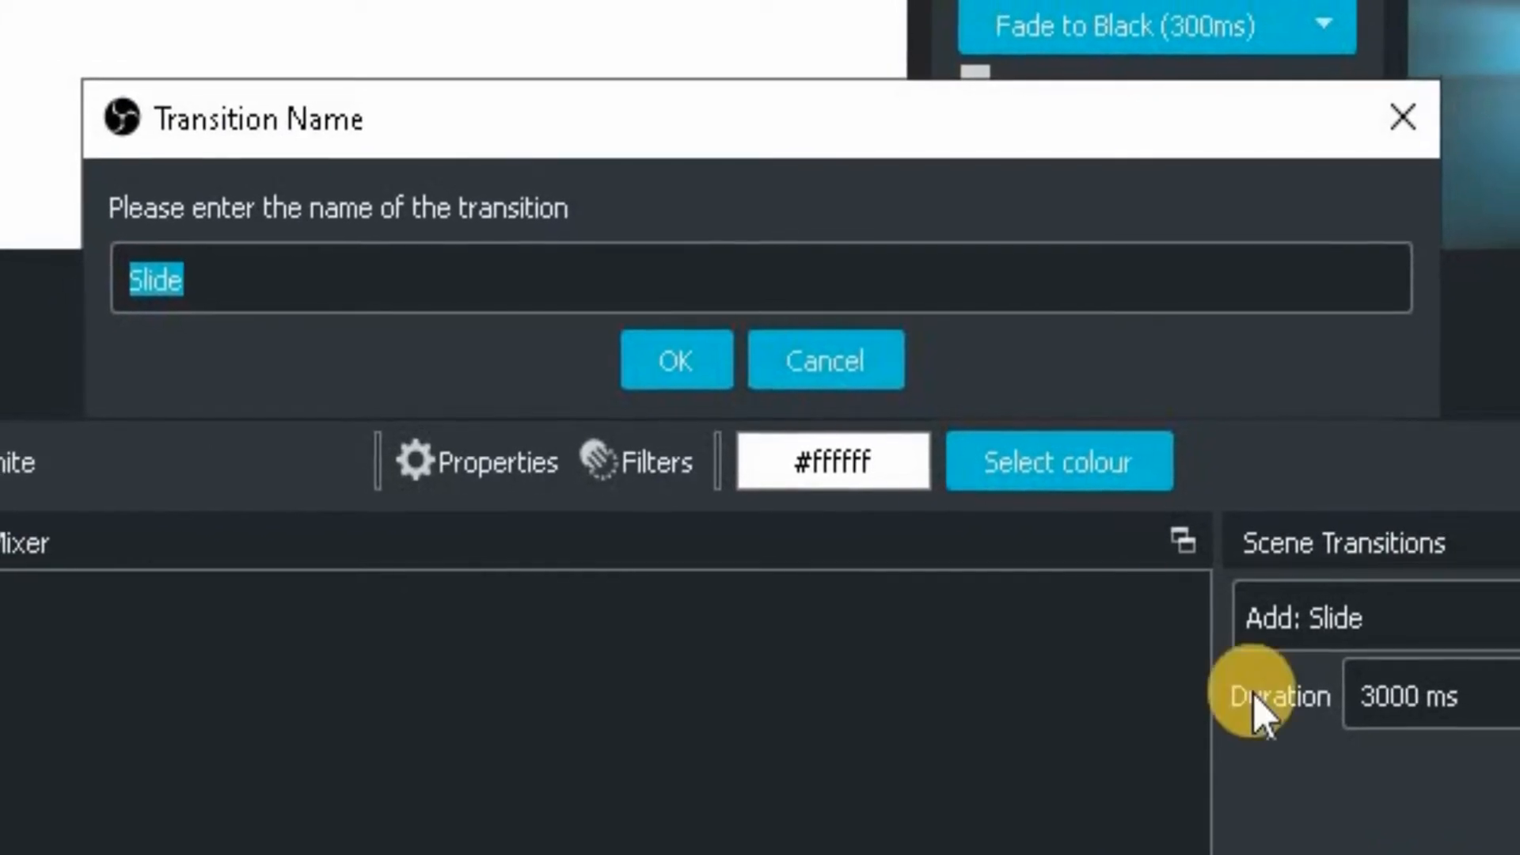
left_click(673, 368)
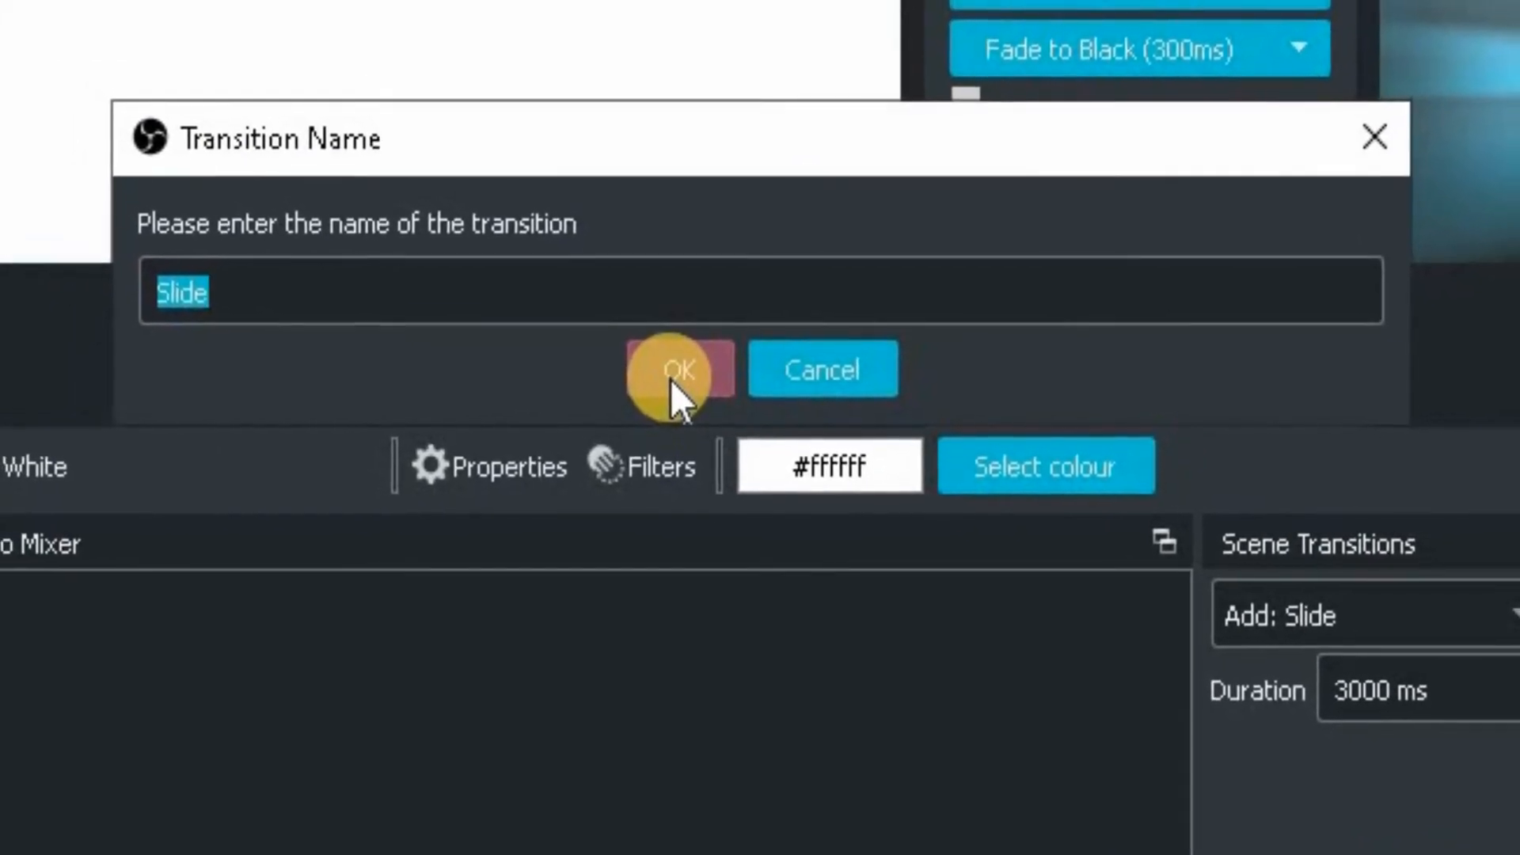
left_click(263, 291)
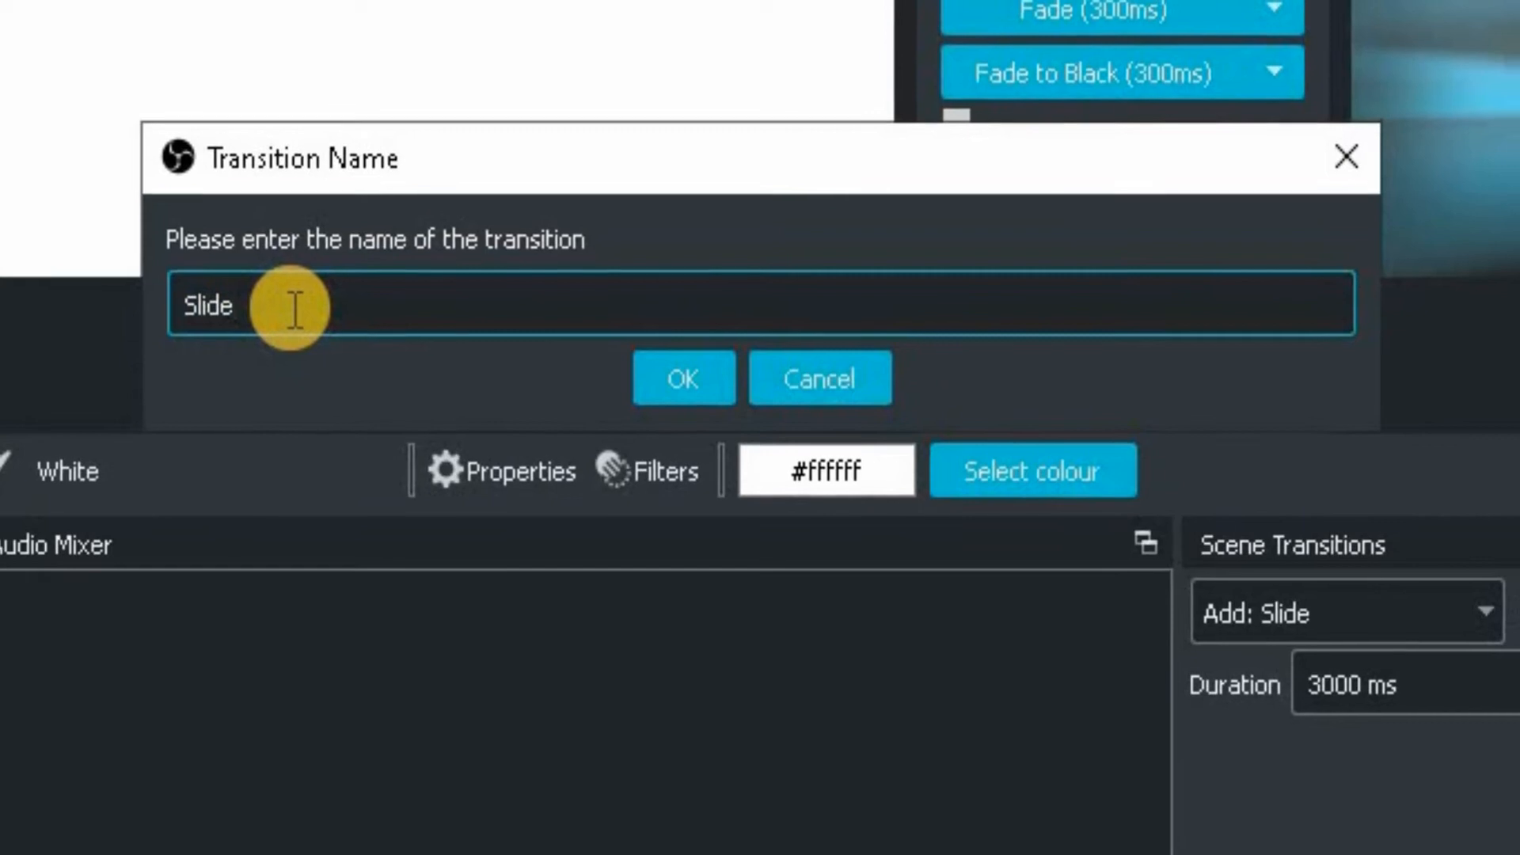
type("down")
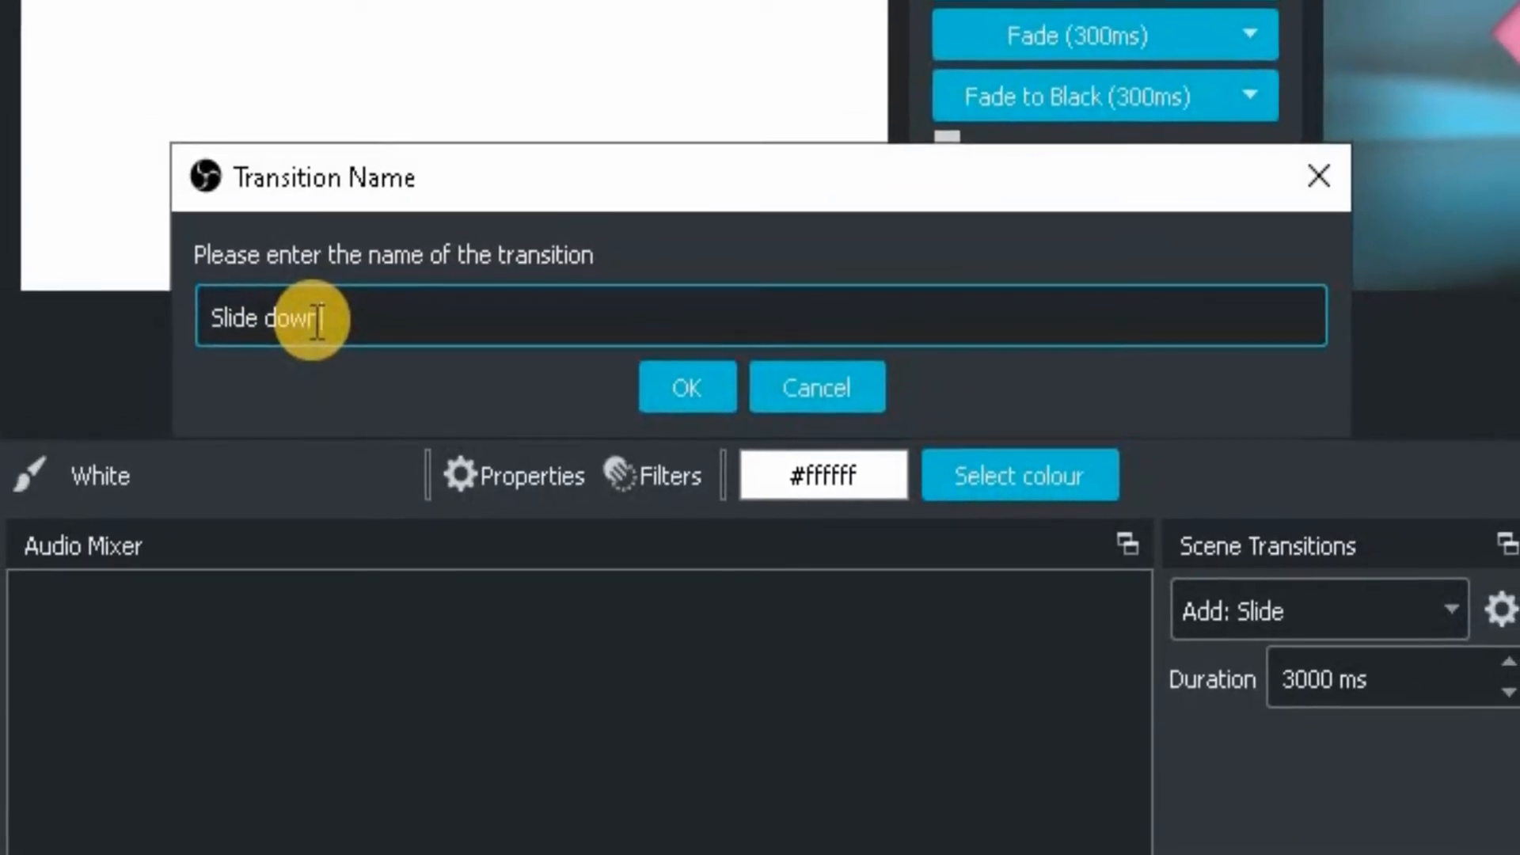
left_click(684, 388)
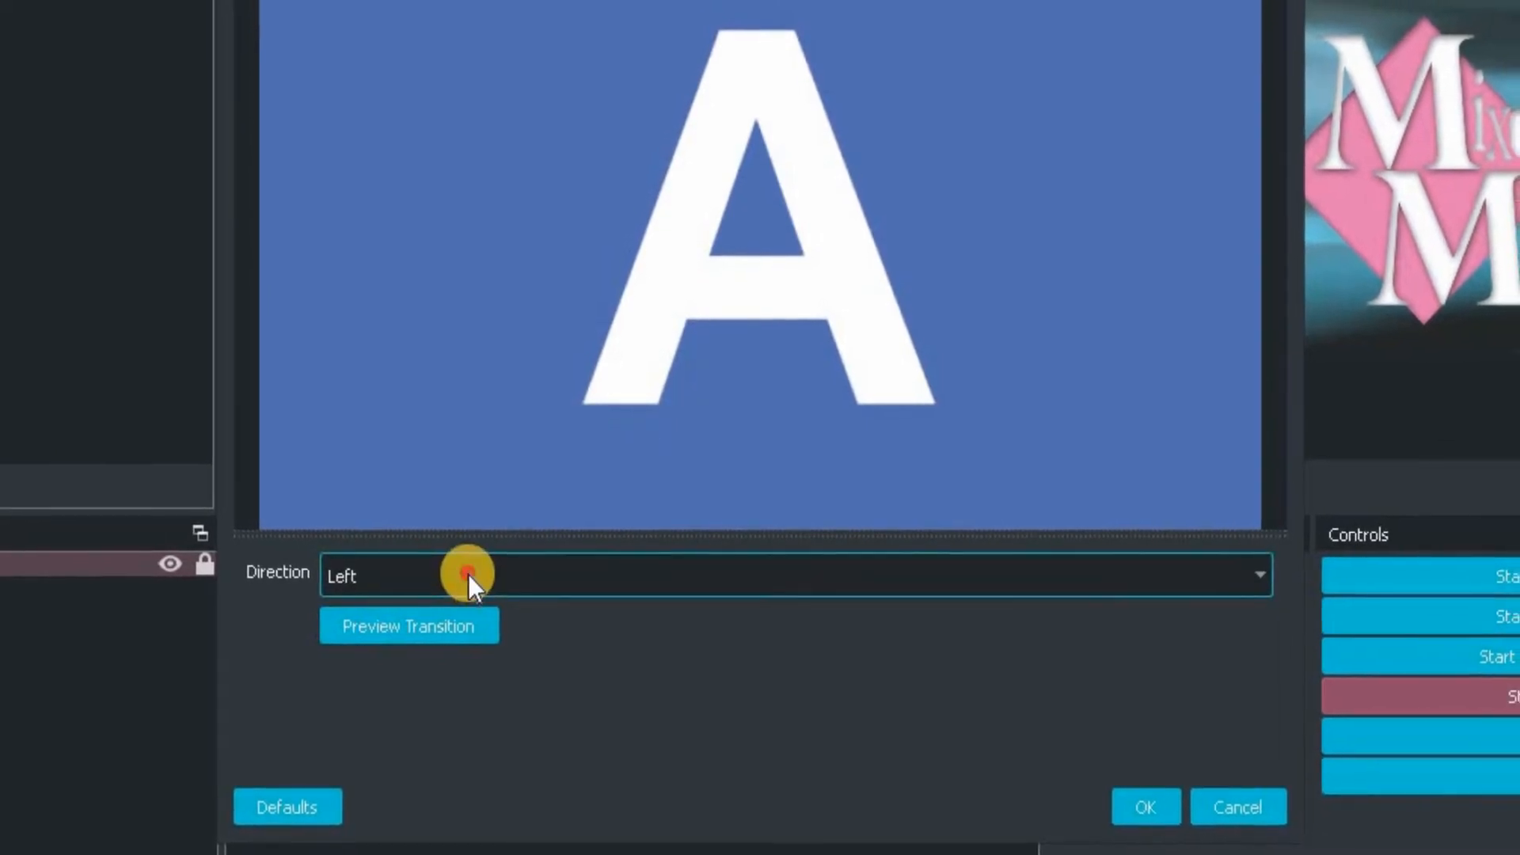
Set the Slide down transition's direction to Down, preview it and accept its properties
left_click(467, 575)
left_click(434, 668)
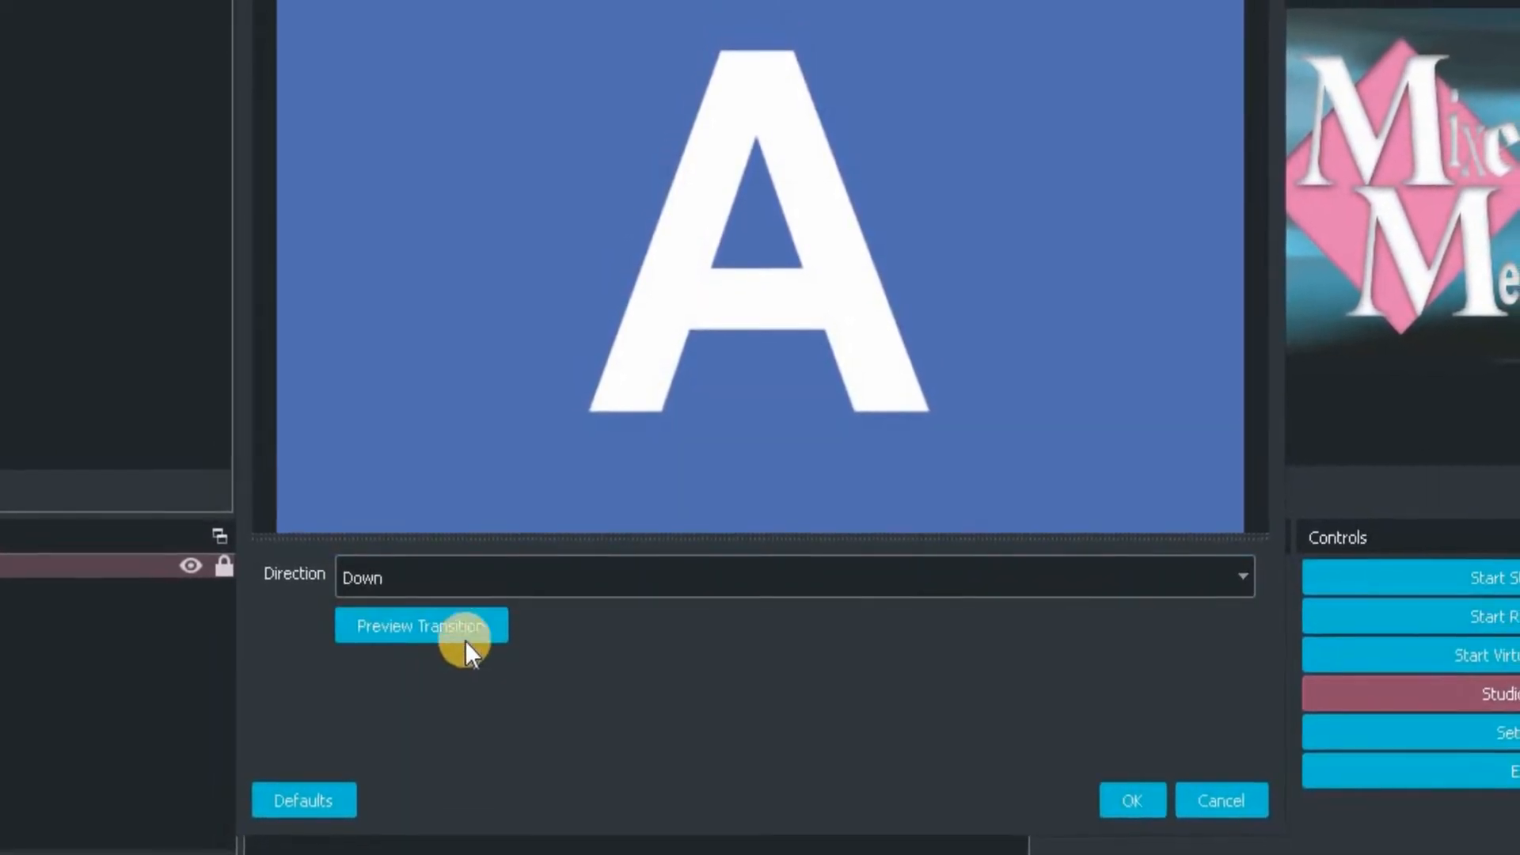
left_click(463, 620)
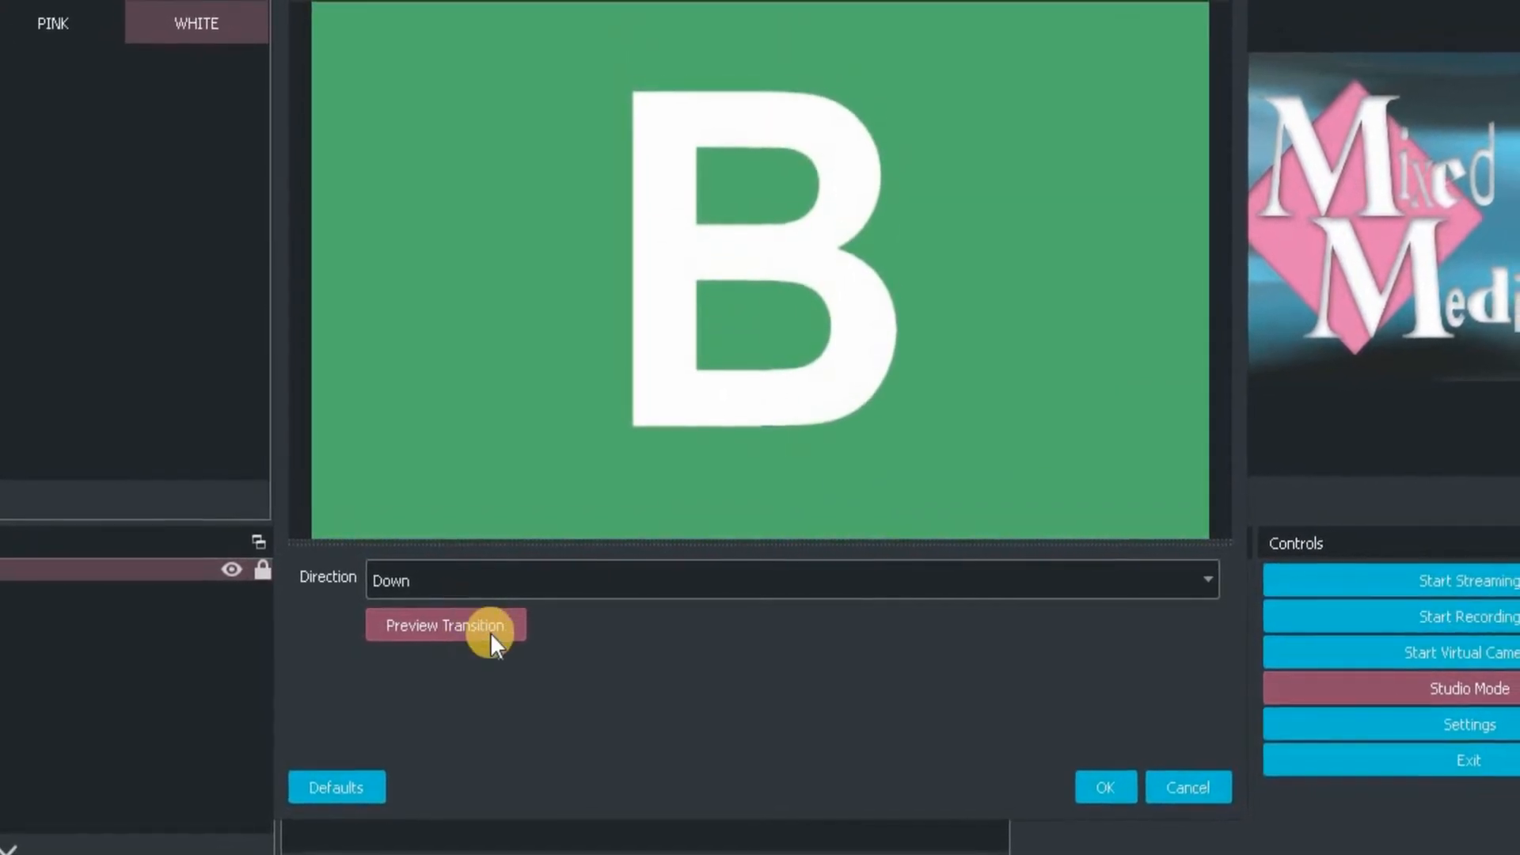
left_click(1089, 772)
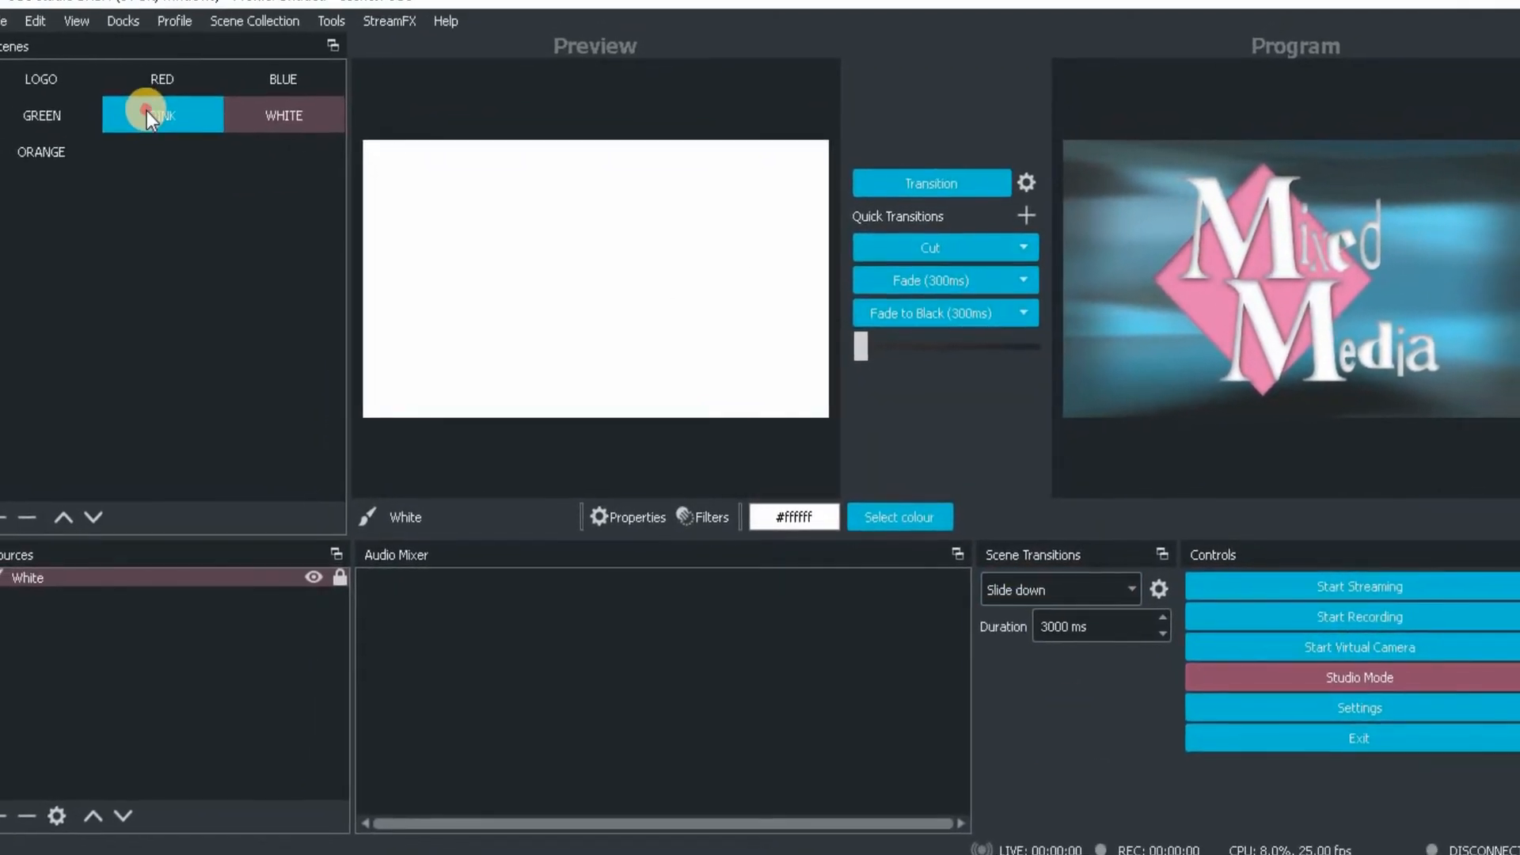
Send the PINK scene to the program output using the Slide down transition
left_click(142, 108)
double_click(140, 107)
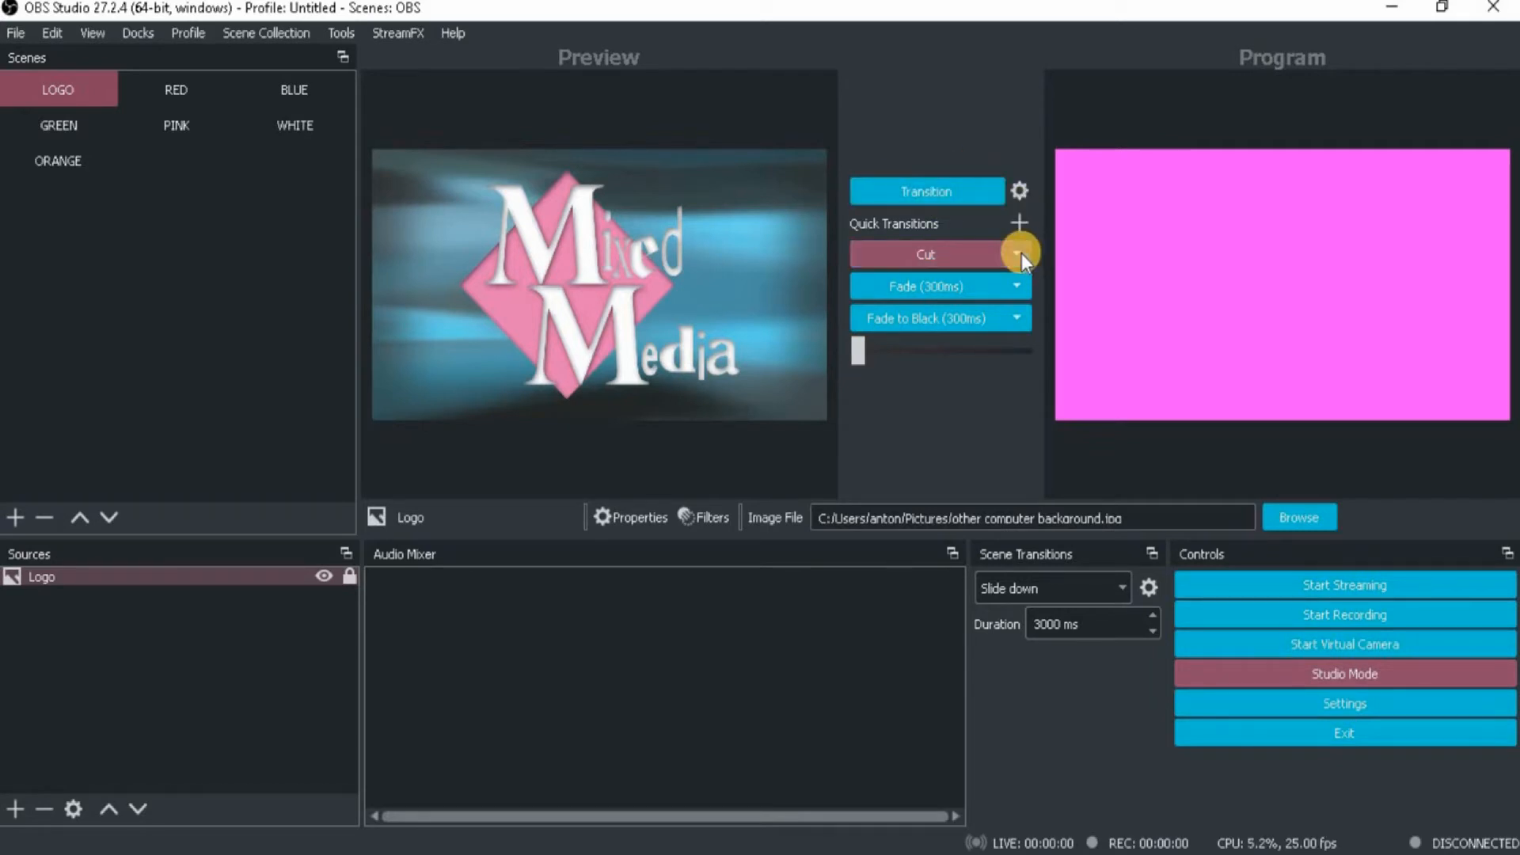
Add Slide up as a 300 ms quick transition and use it to send the LOGO scene to the program output
left_click(1019, 221)
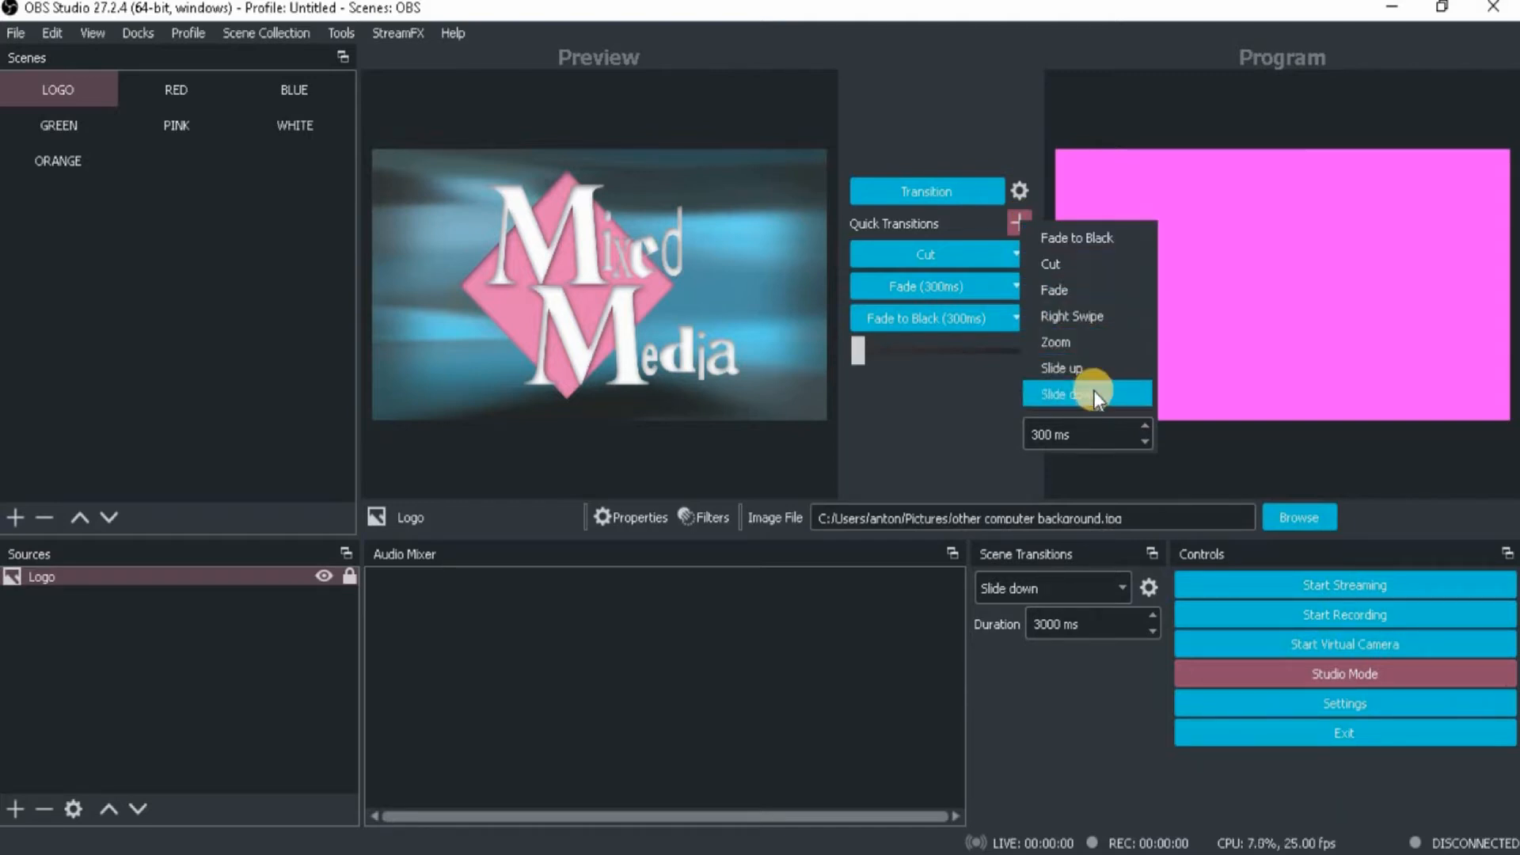
left_click(1094, 368)
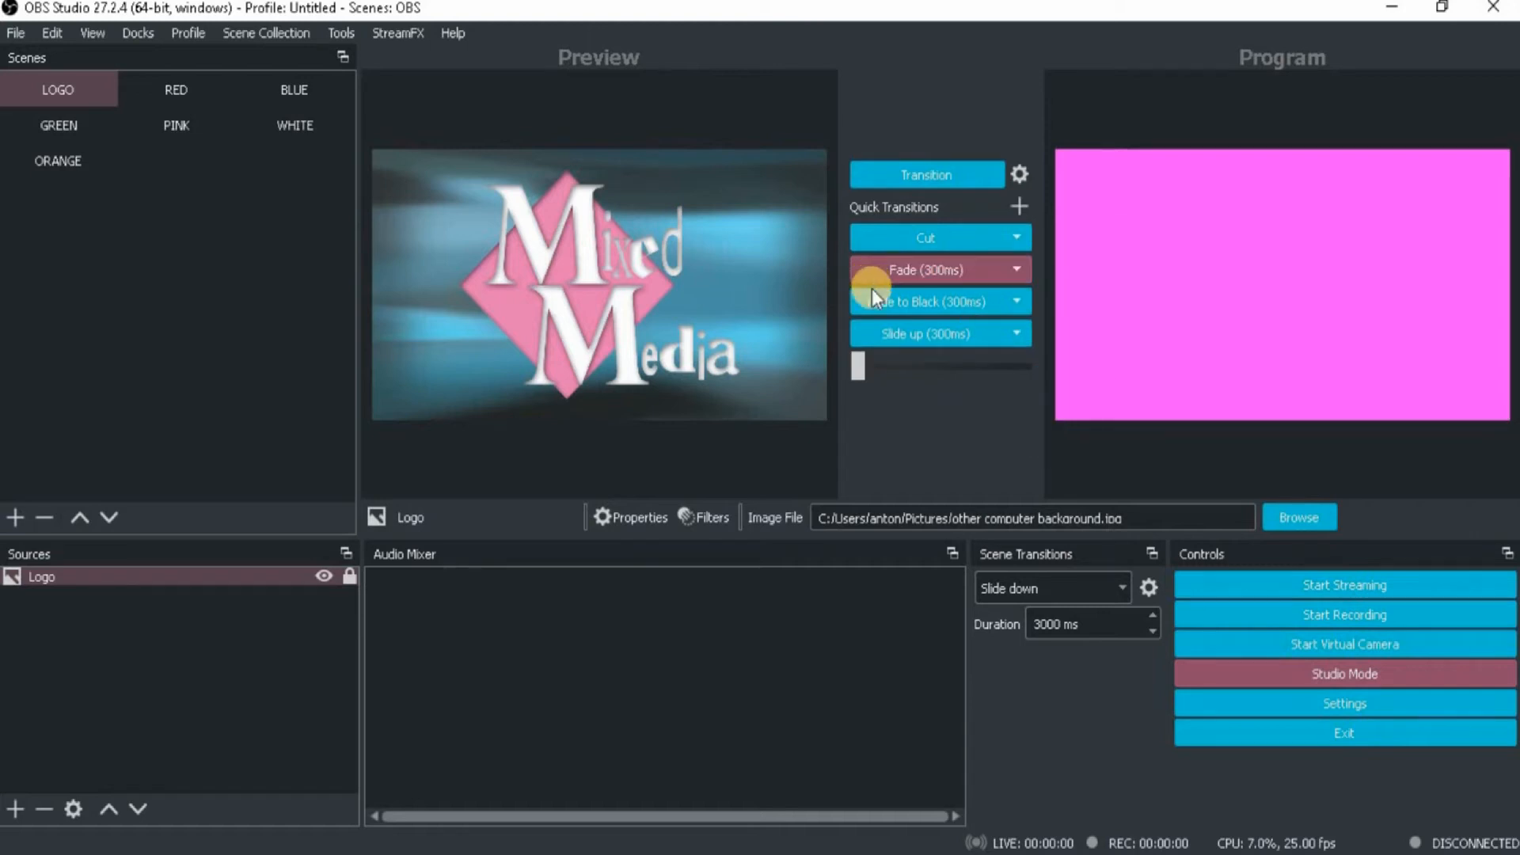
left_click(887, 335)
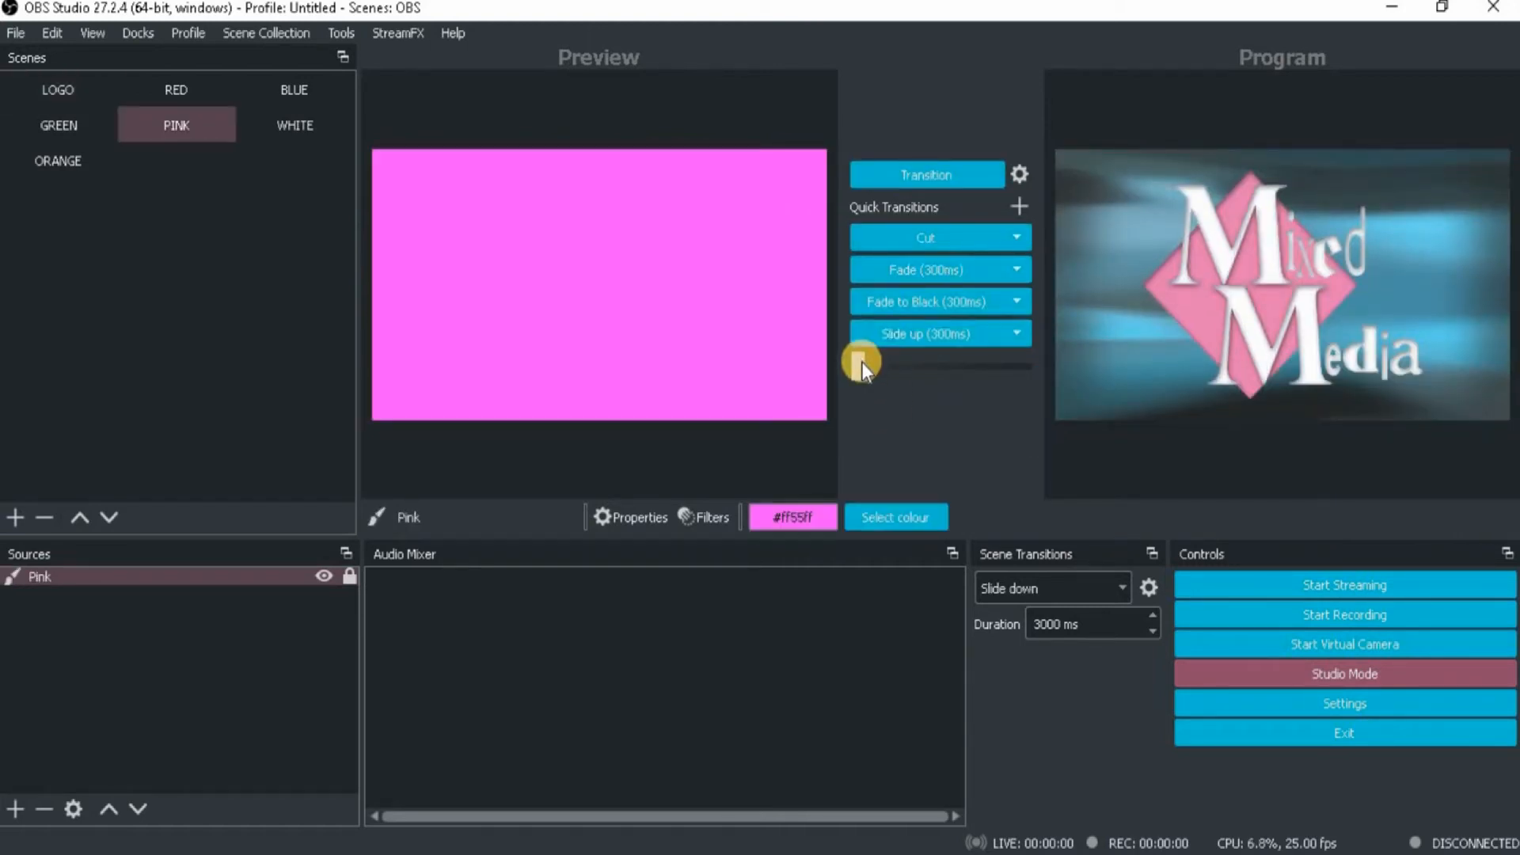
mouse_move(861, 363)
left_mouse_down()
mouse_move(991, 363)
mouse_move(839, 375)
left_mouse_up()
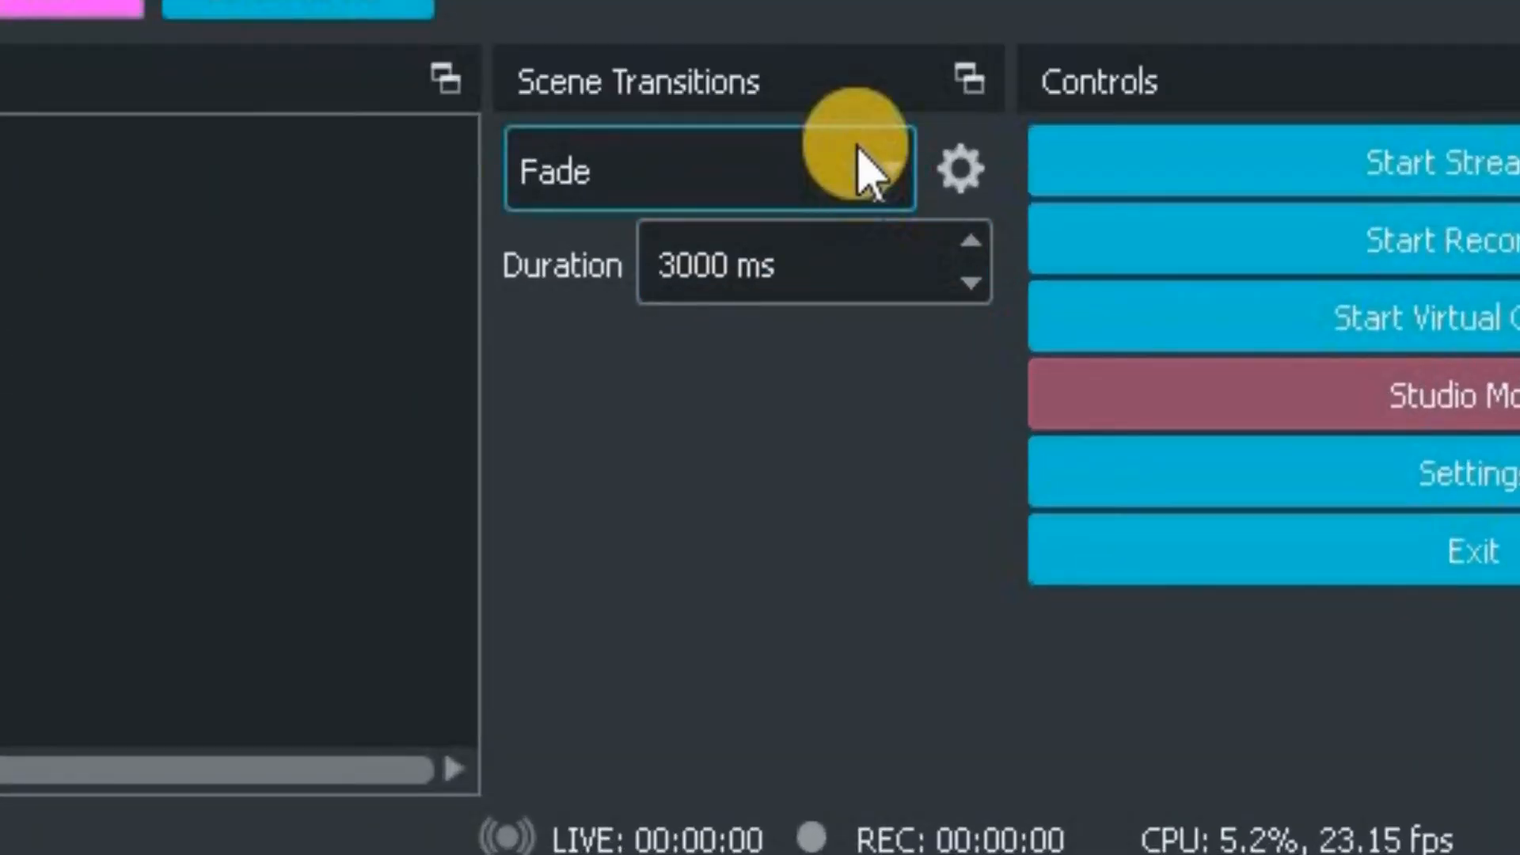
Add a new Luma Wipe scene transition, keeping the default name
left_click(891, 164)
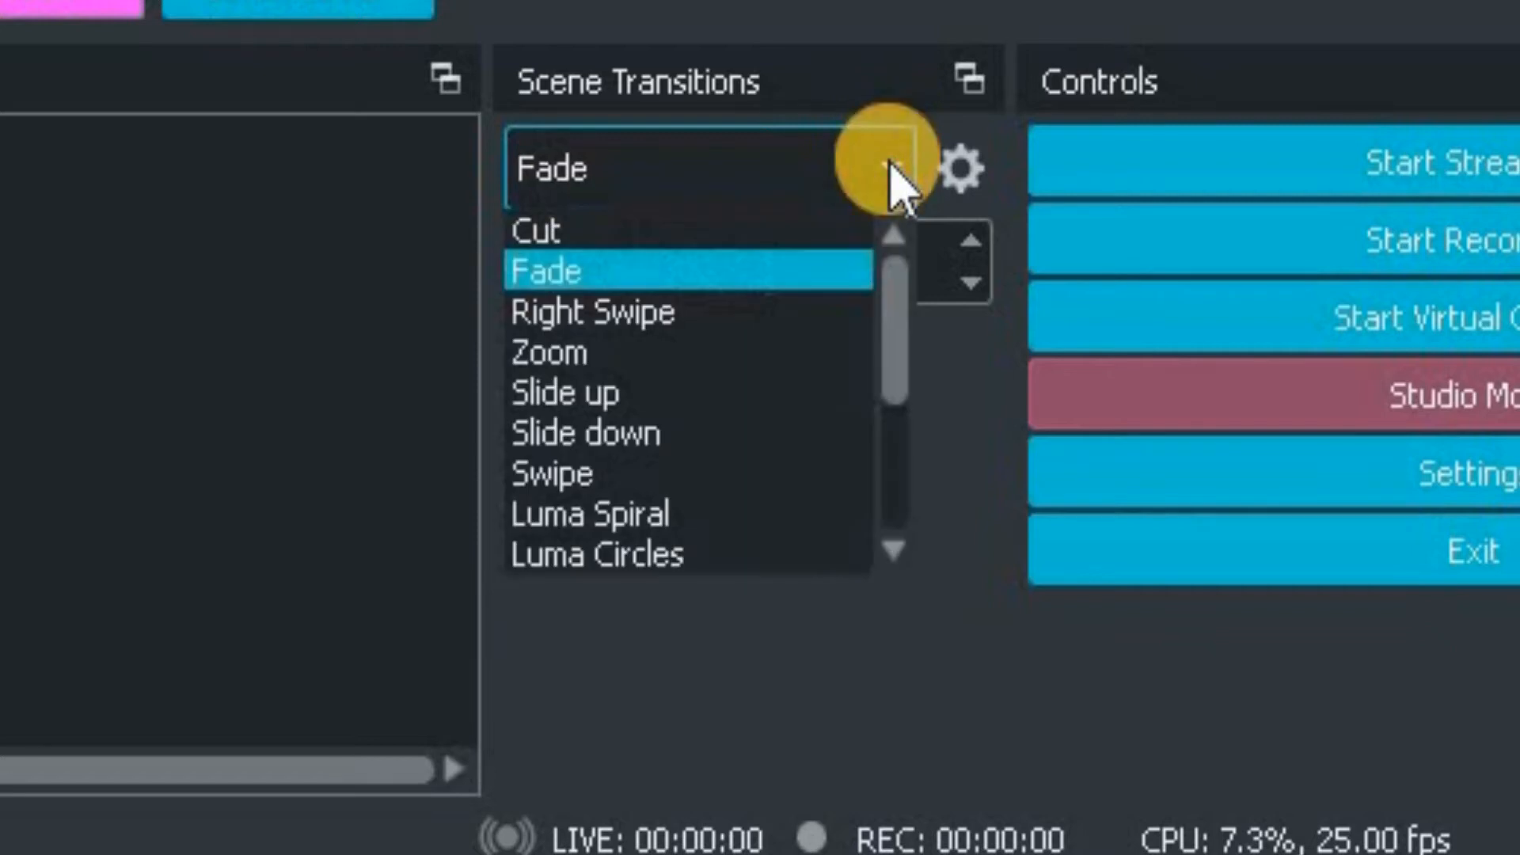
scroll(848, 384, "down", 2)
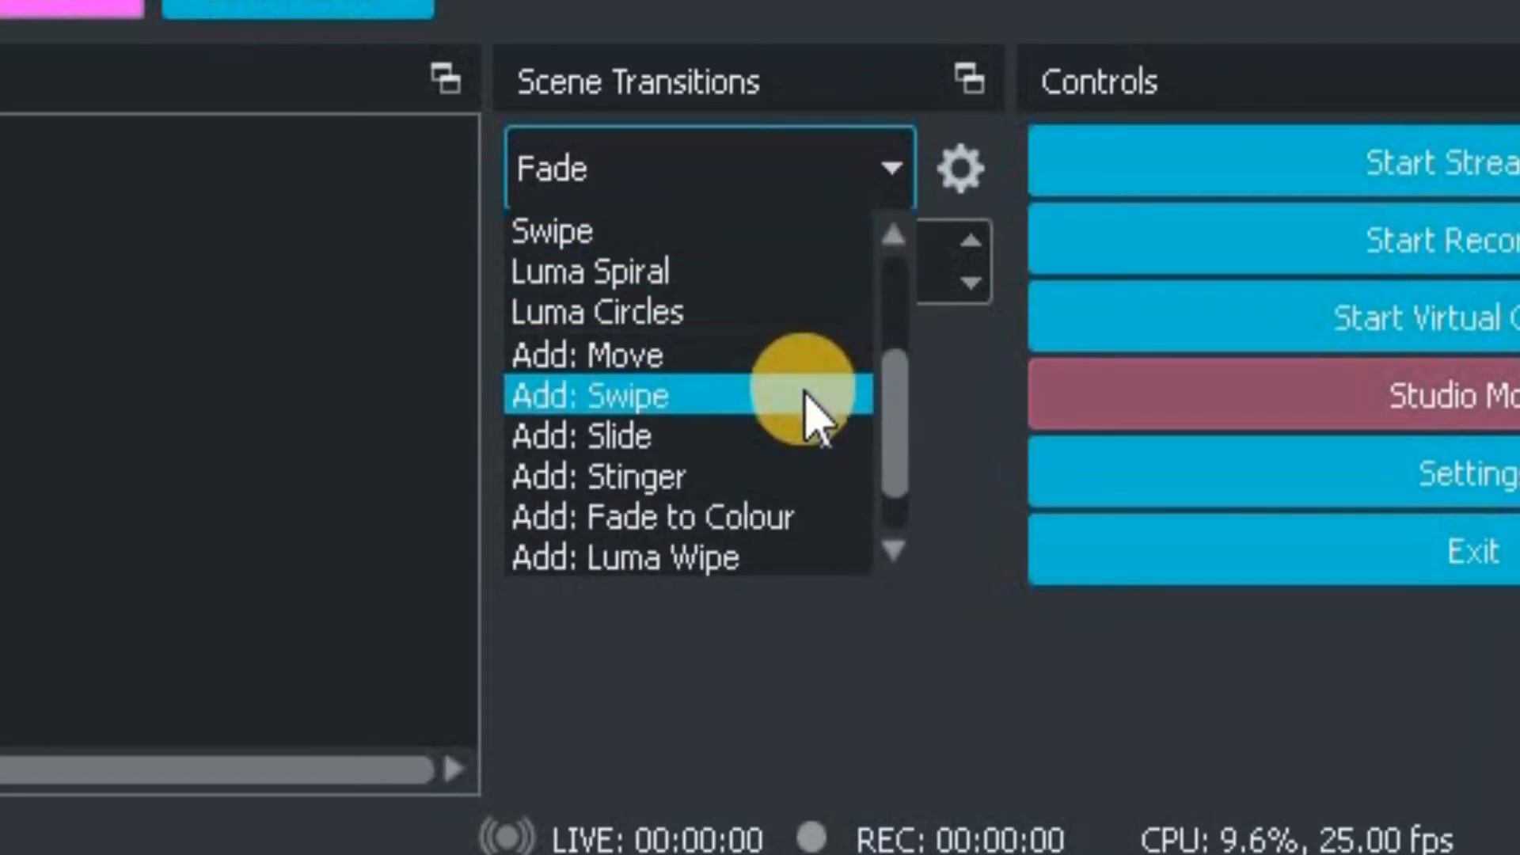
left_click(753, 567)
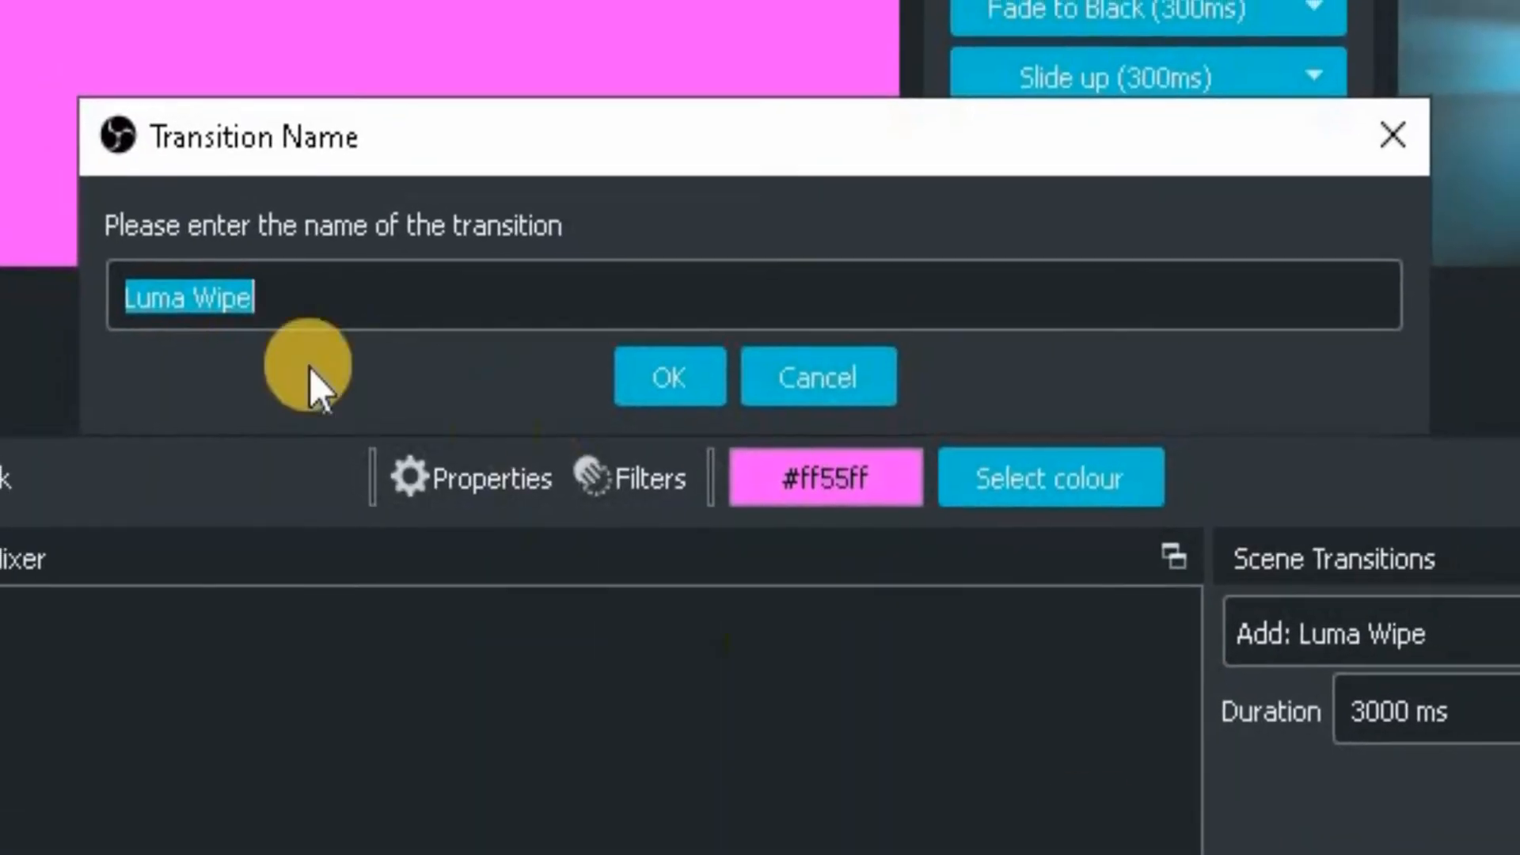
left_click(686, 370)
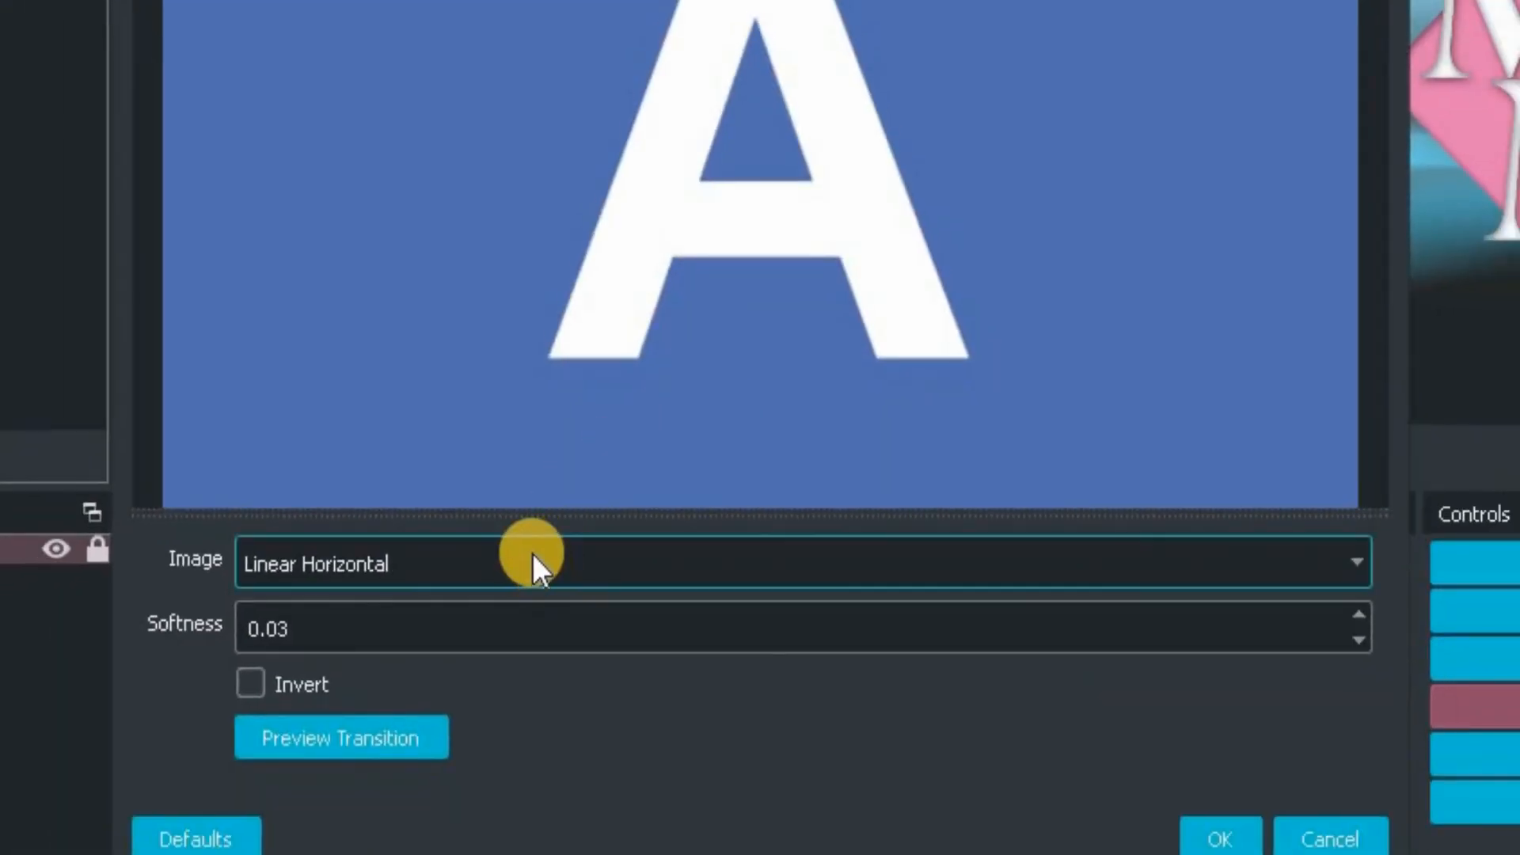
Set the Luma Wipe image to Stripes, preview the transition in both directions and accept its properties
left_click(532, 553)
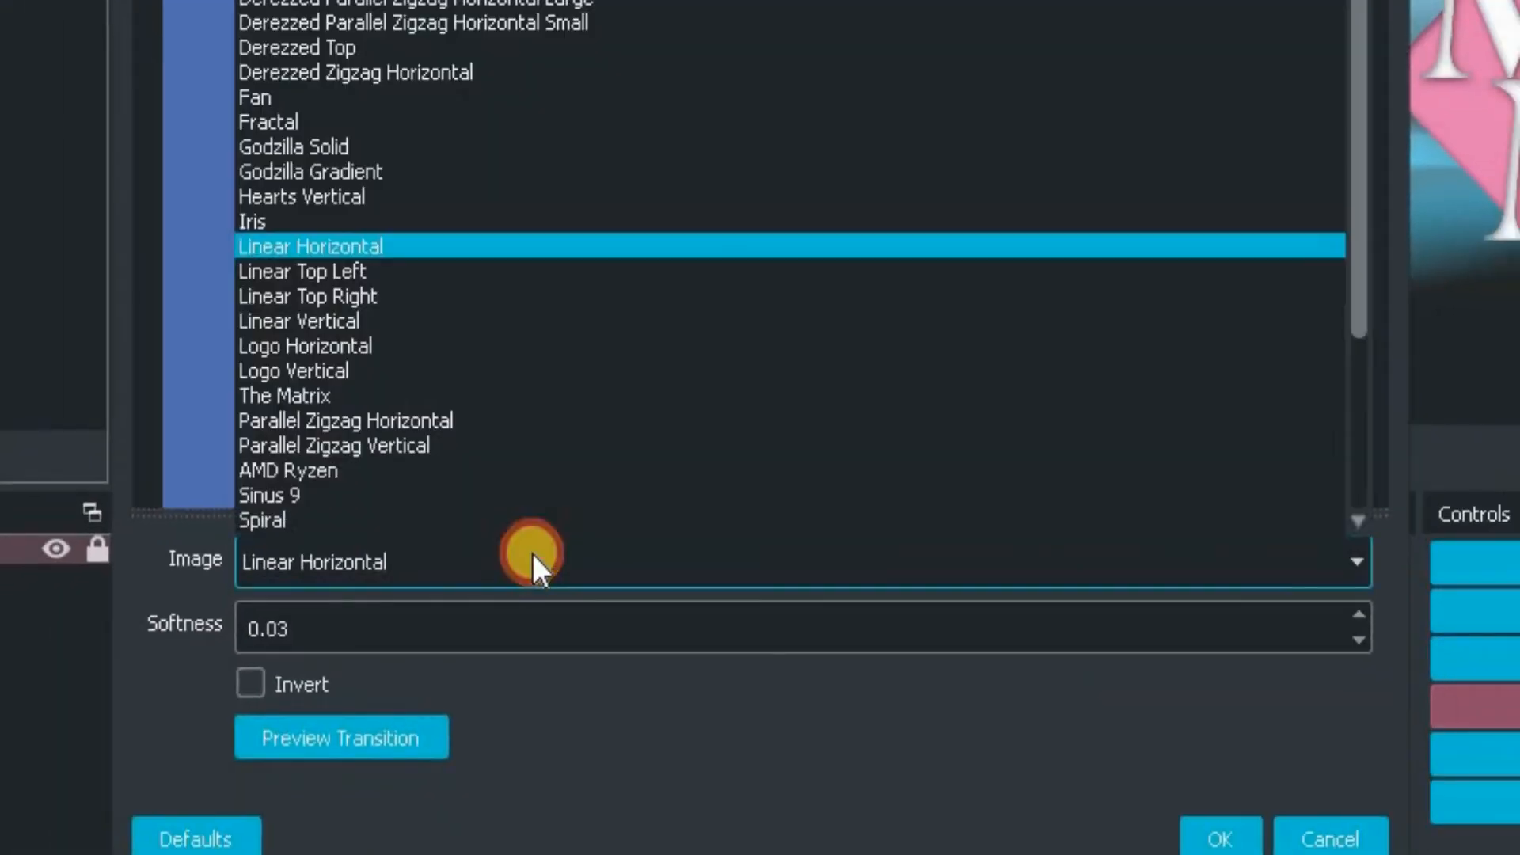
scroll(503, 535, "down", 2)
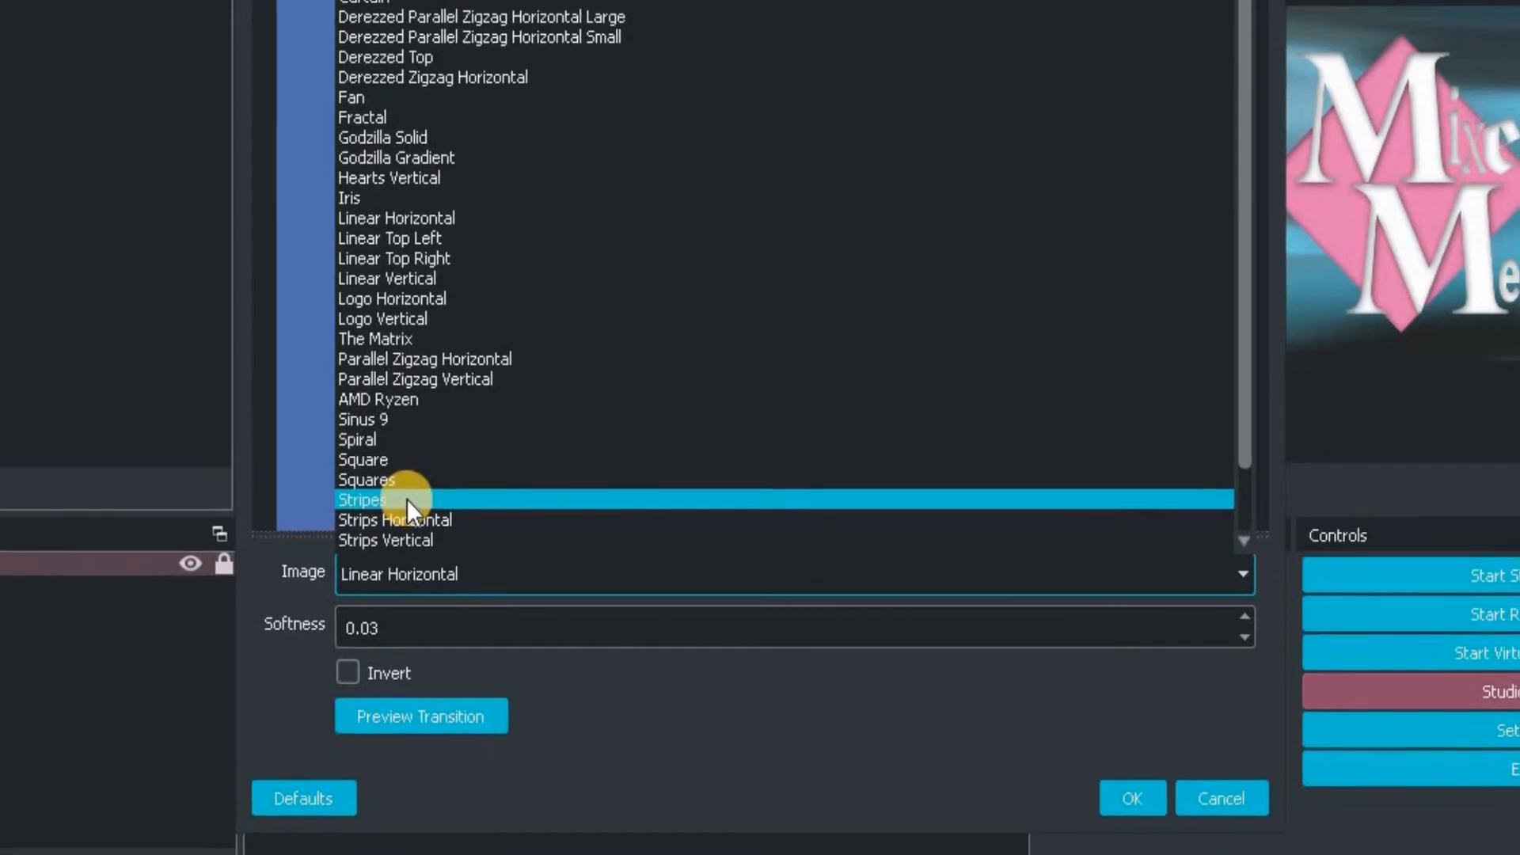
left_click(390, 494)
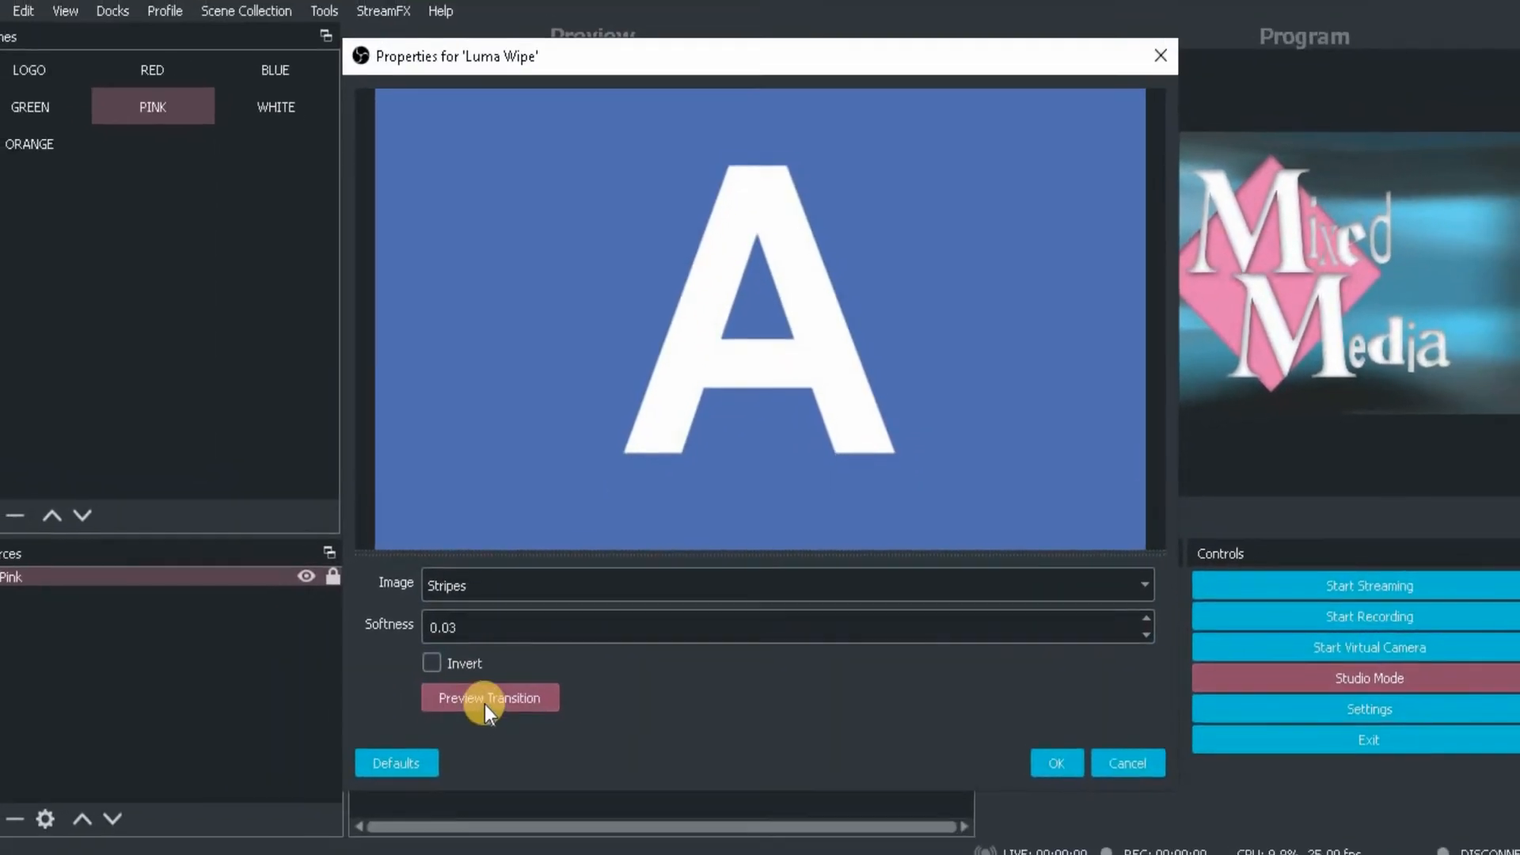
left_click(509, 702)
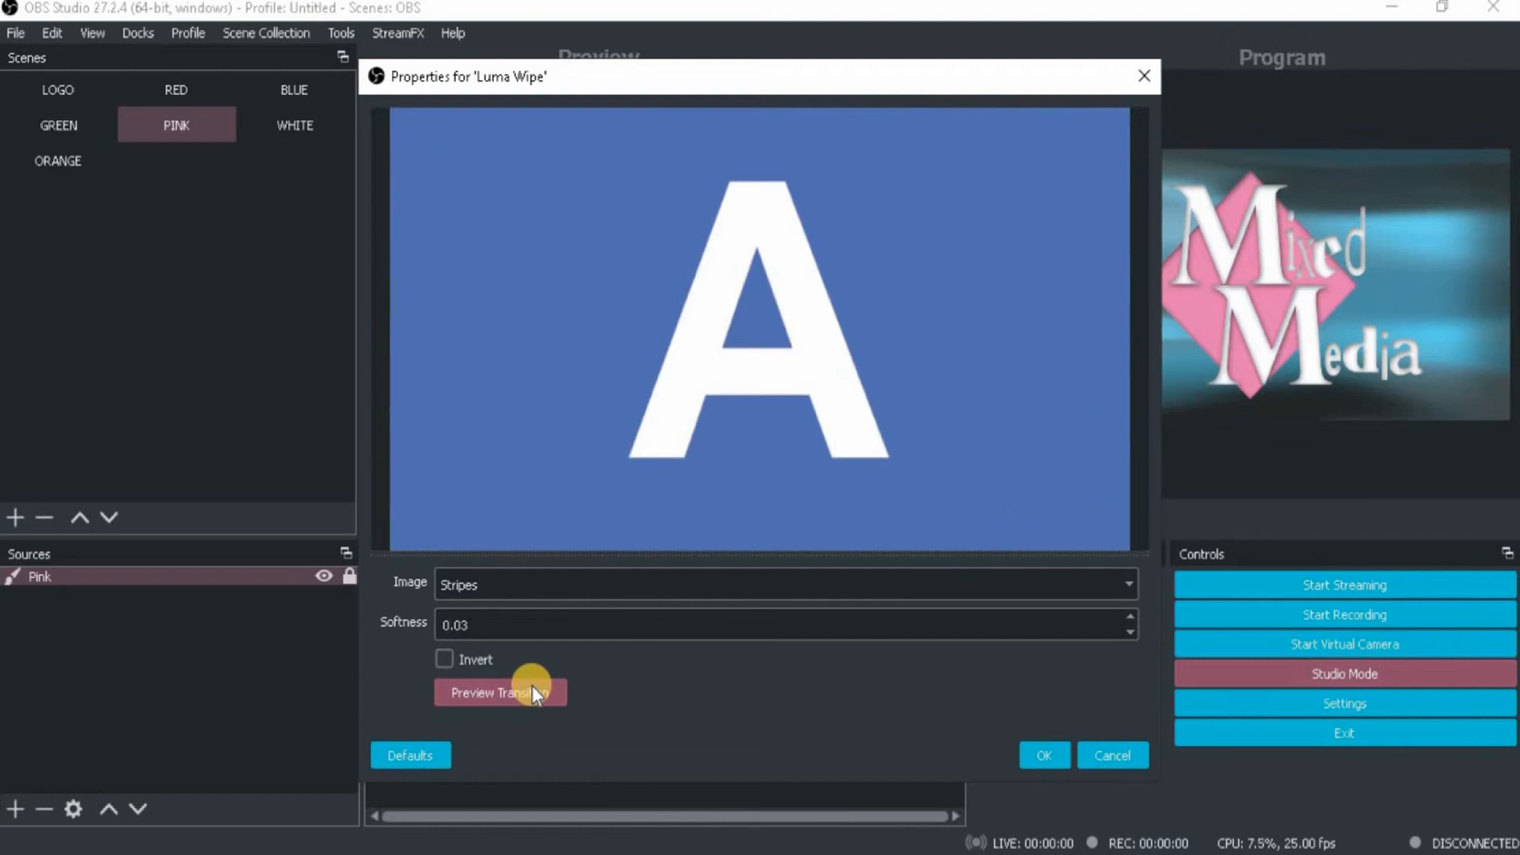
left_click(535, 692)
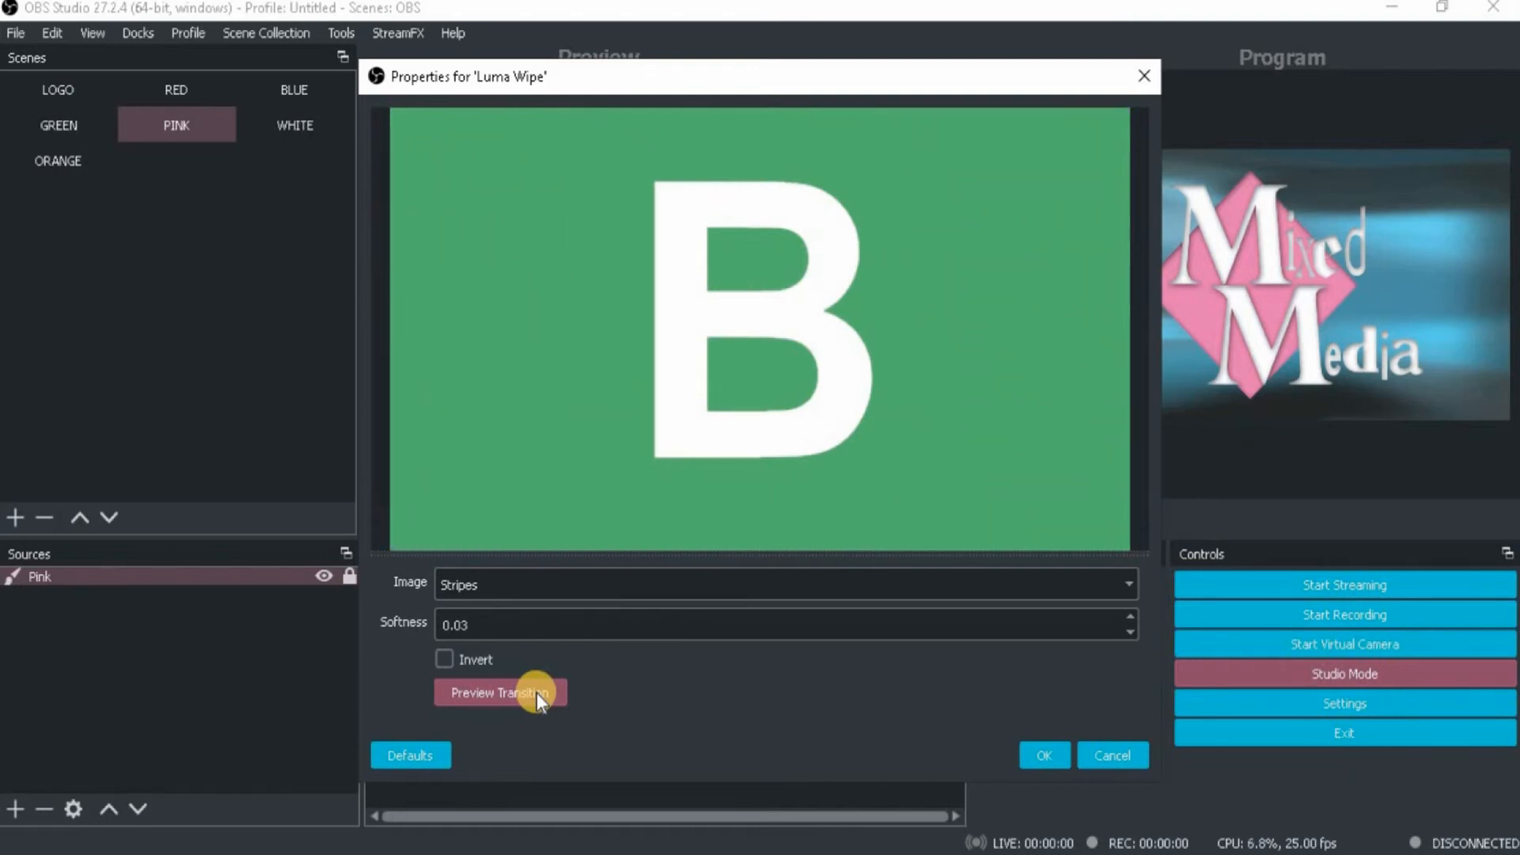
left_click(1038, 748)
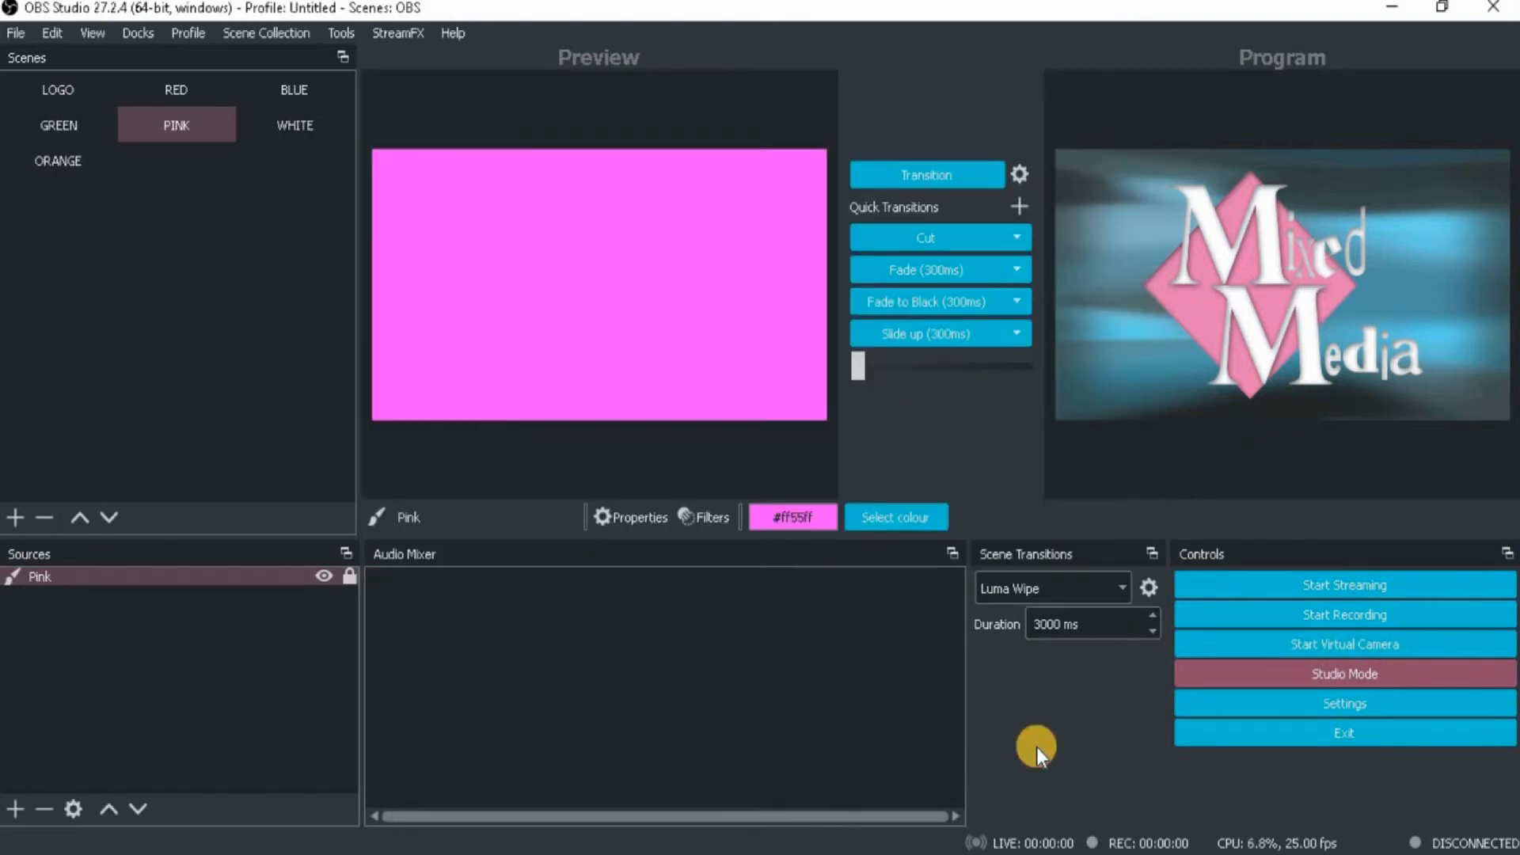
Rename the Luma Wipe transition to "Luma Stripes"
left_click(1148, 587)
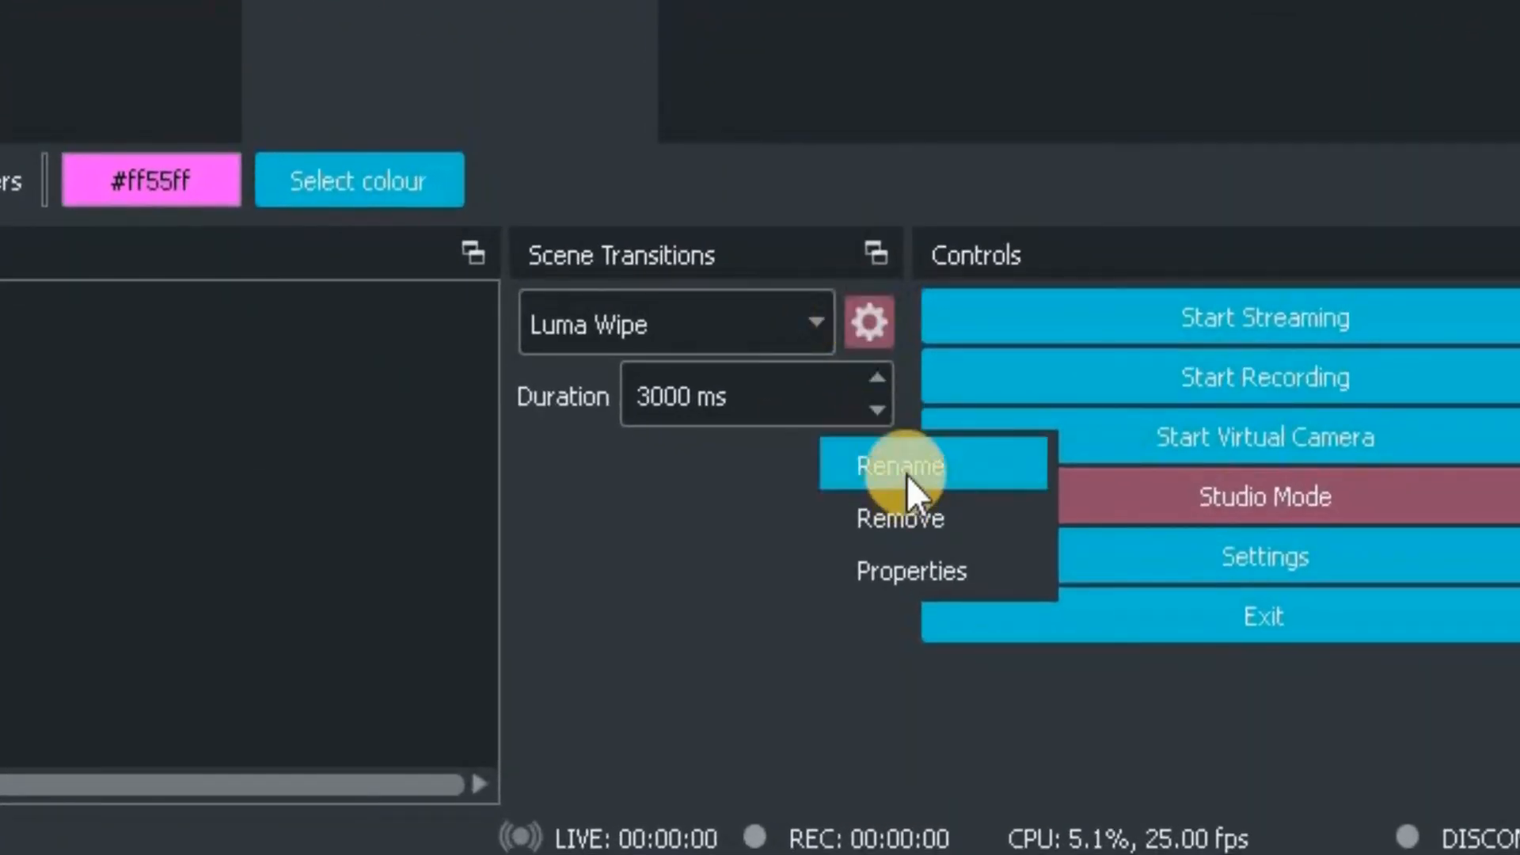
left_click(906, 472)
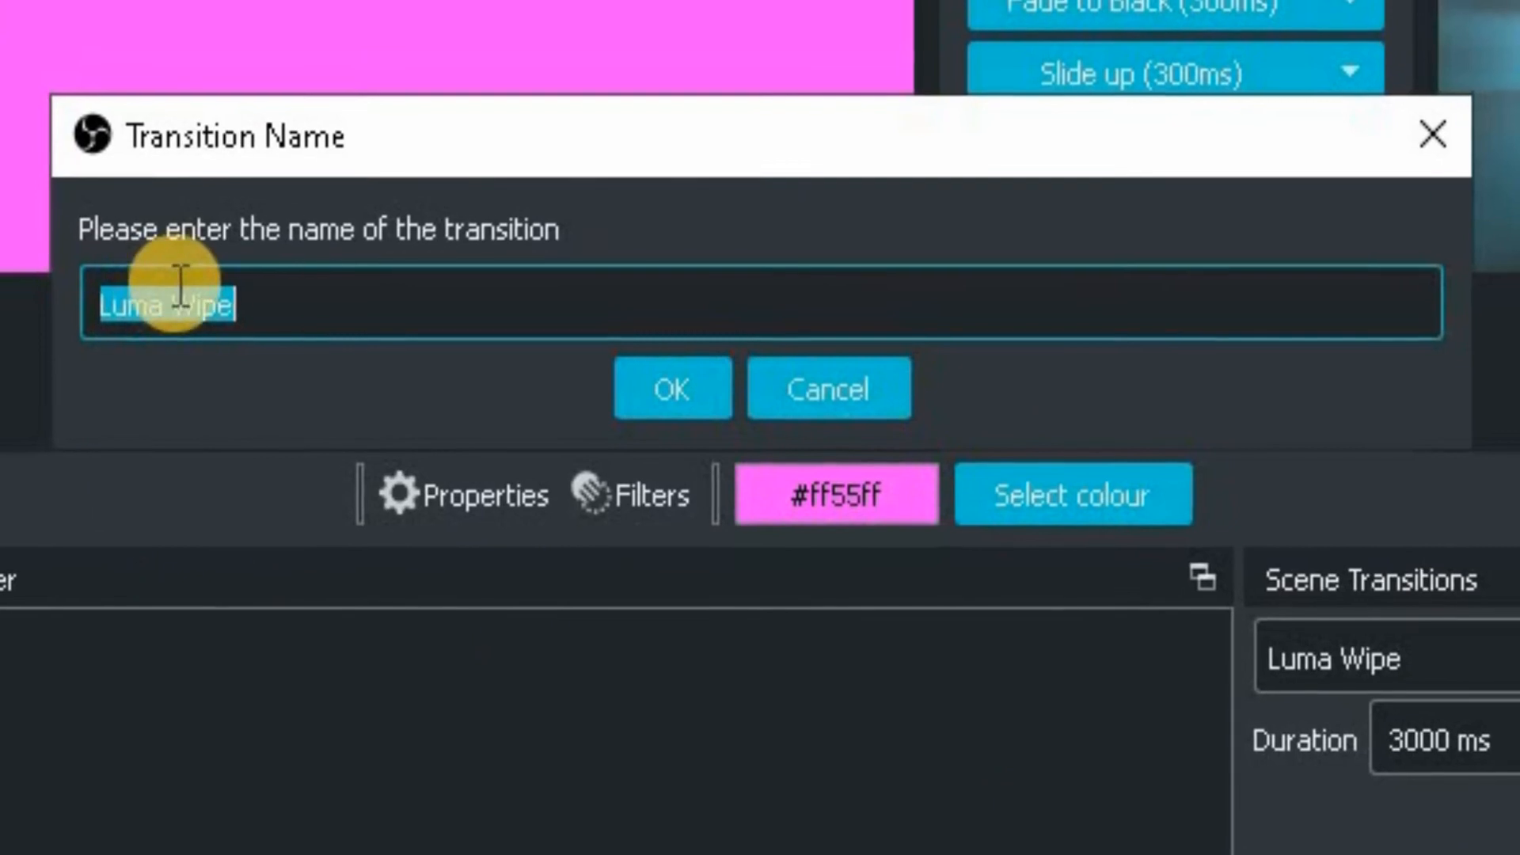
left_click_drag(174, 303, 247, 300)
type("Str")
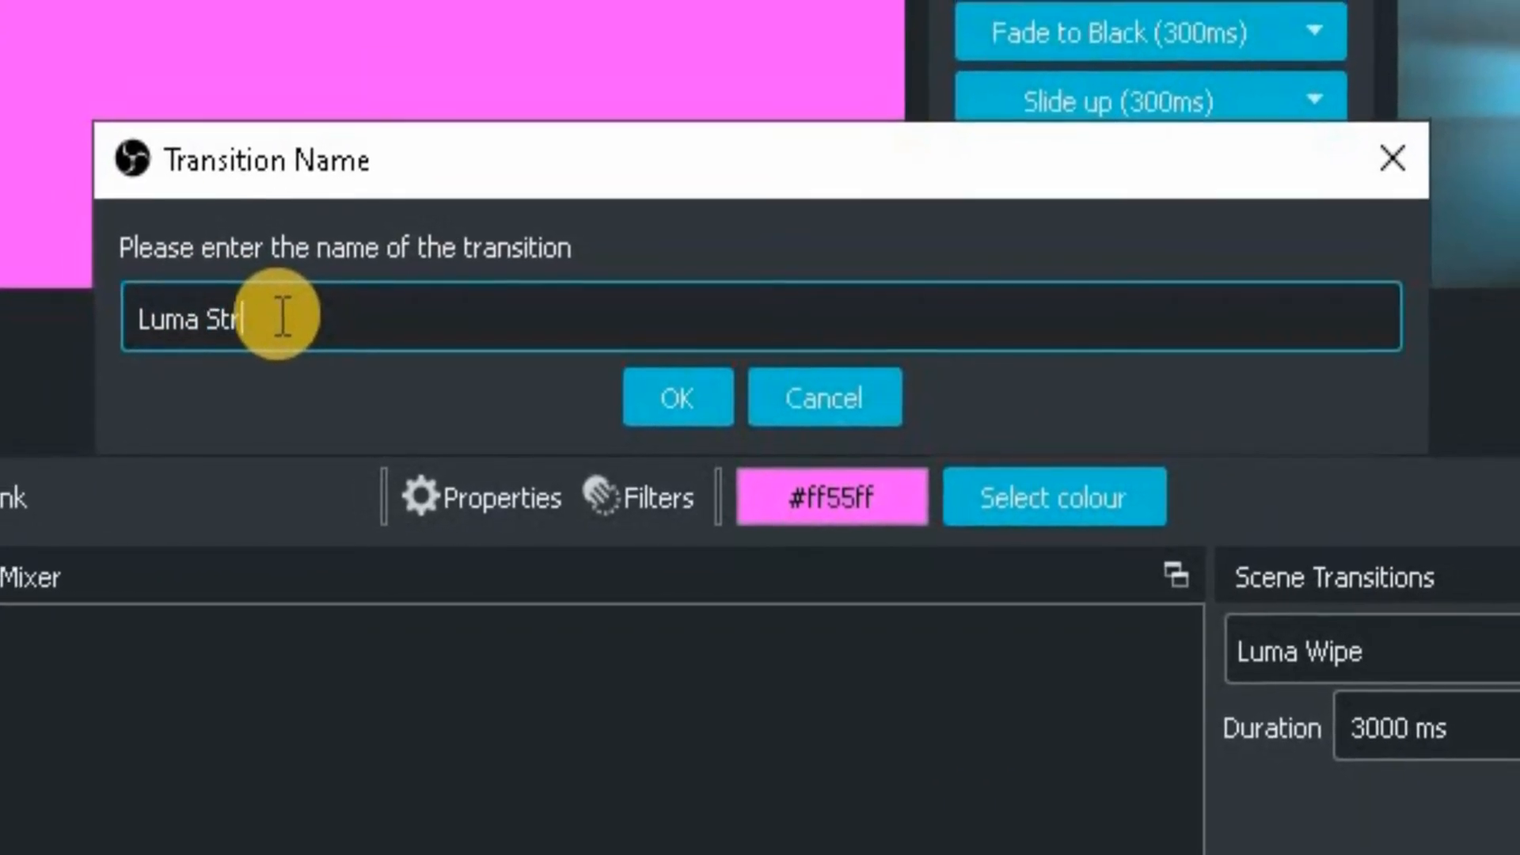
type("ipes")
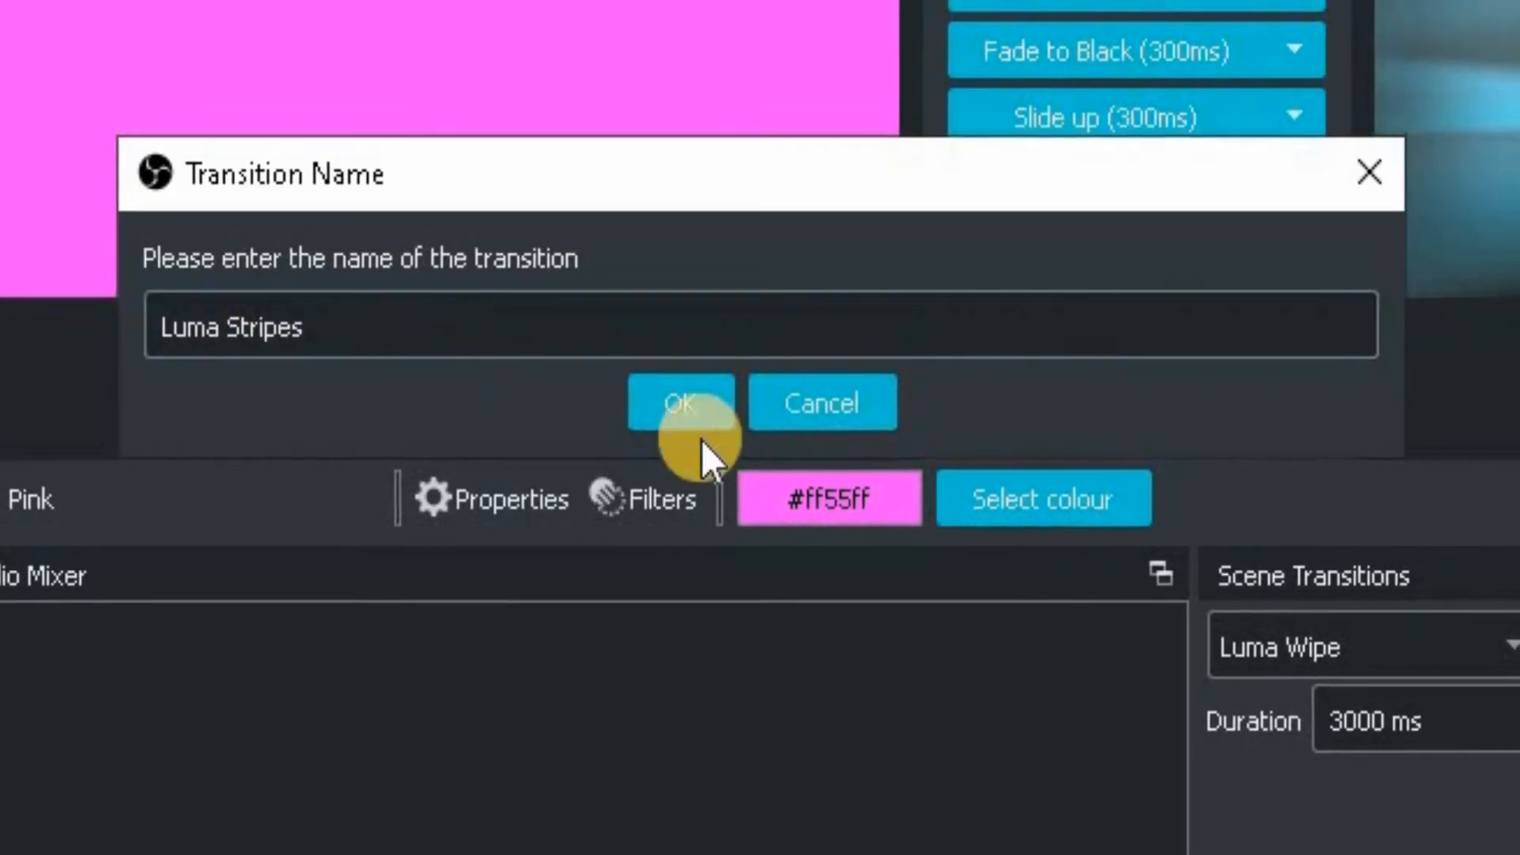
left_click(671, 402)
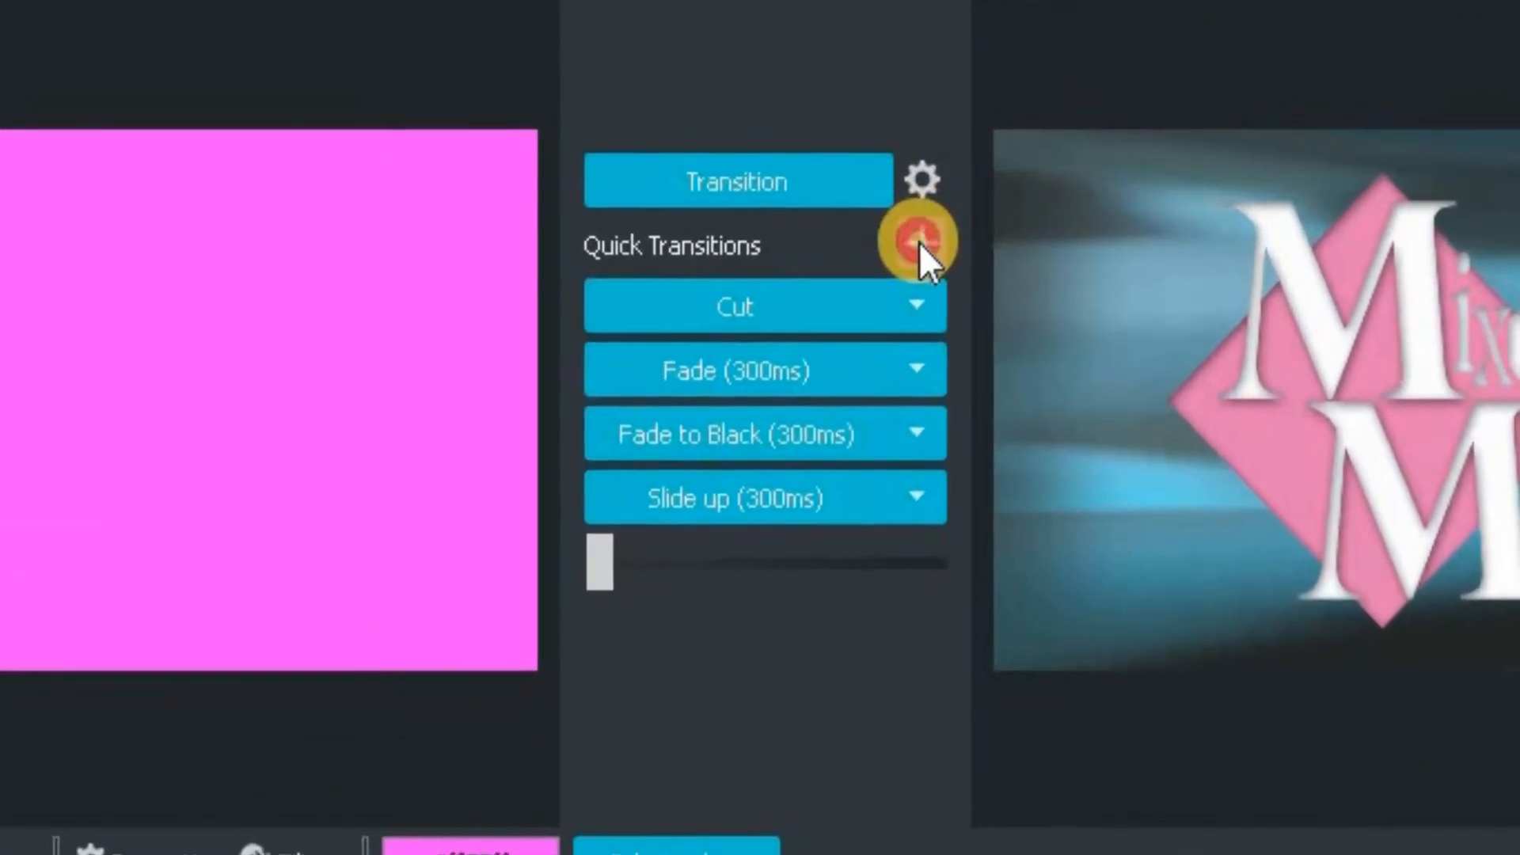
Add Luma Stripes as a 300 ms quick transition
left_click(1025, 205)
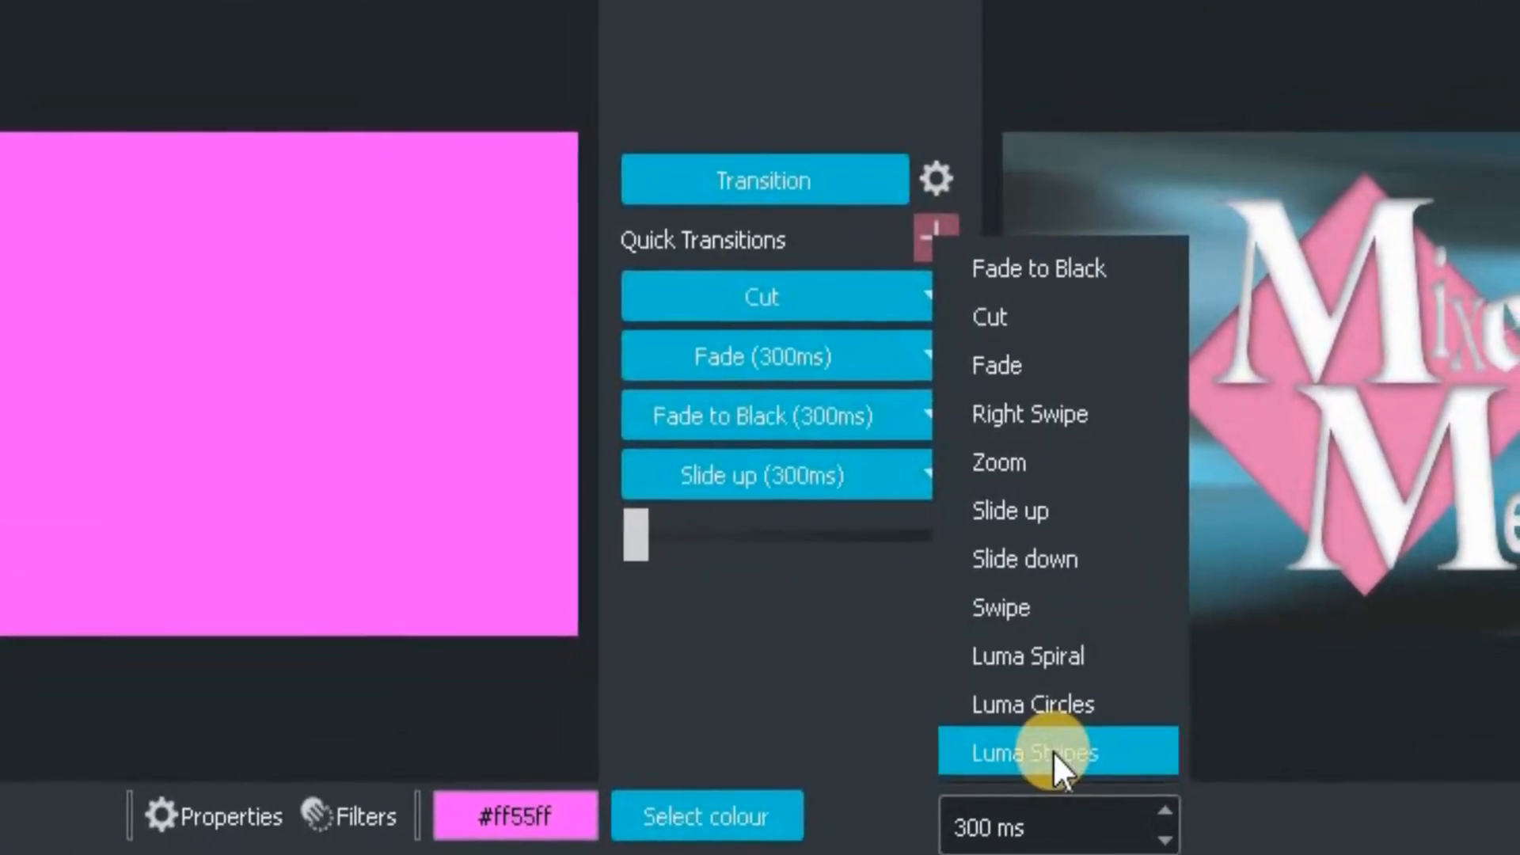
left_click(1064, 750)
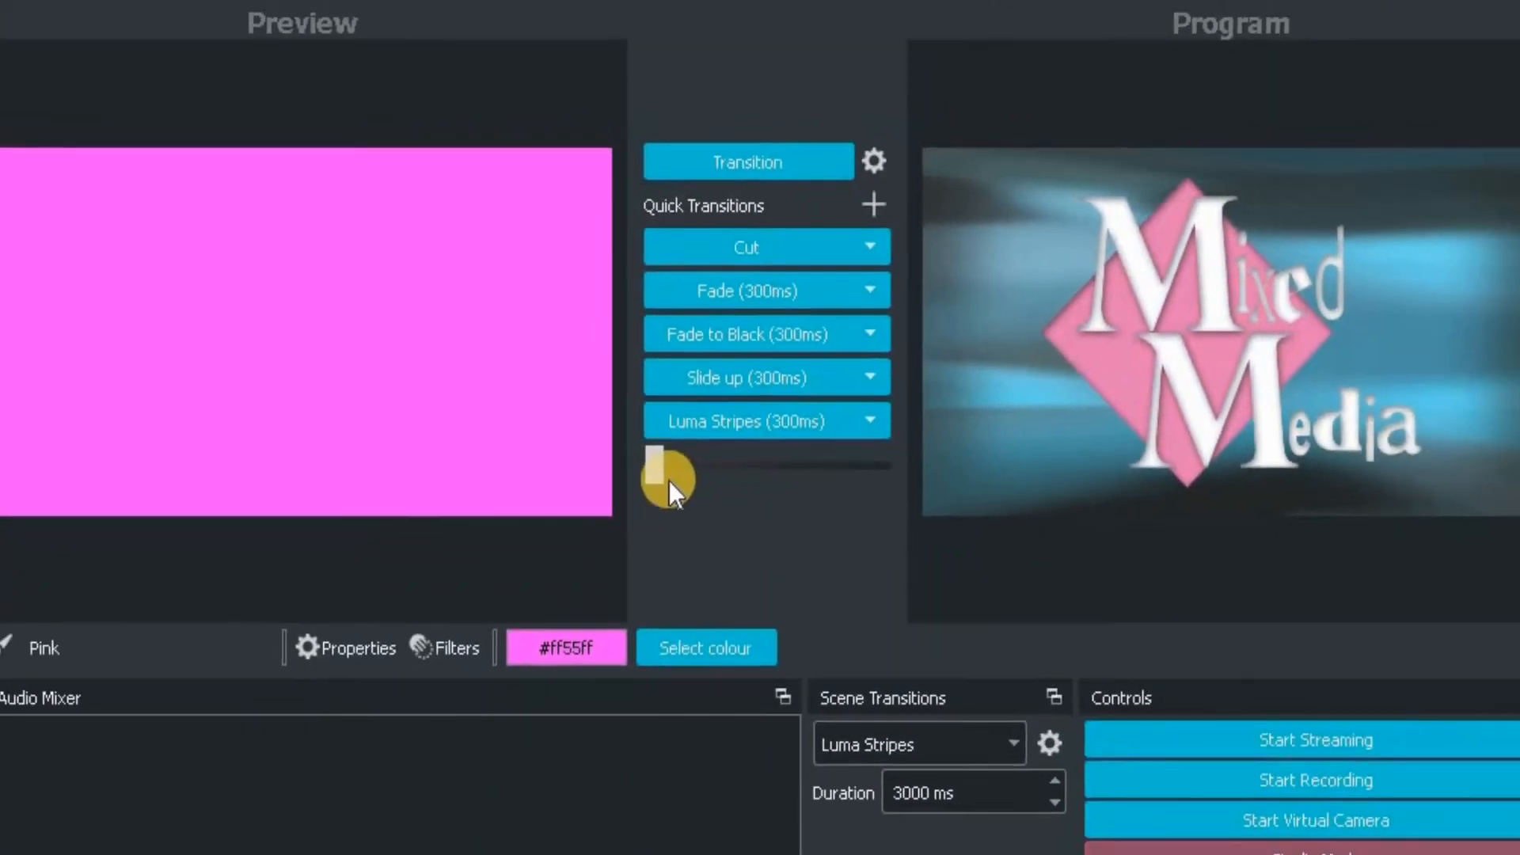
Test the Luma Stripes blend manually with the transition slider and send the PINK scene to the program output
left_click_drag(668, 479, 834, 399)
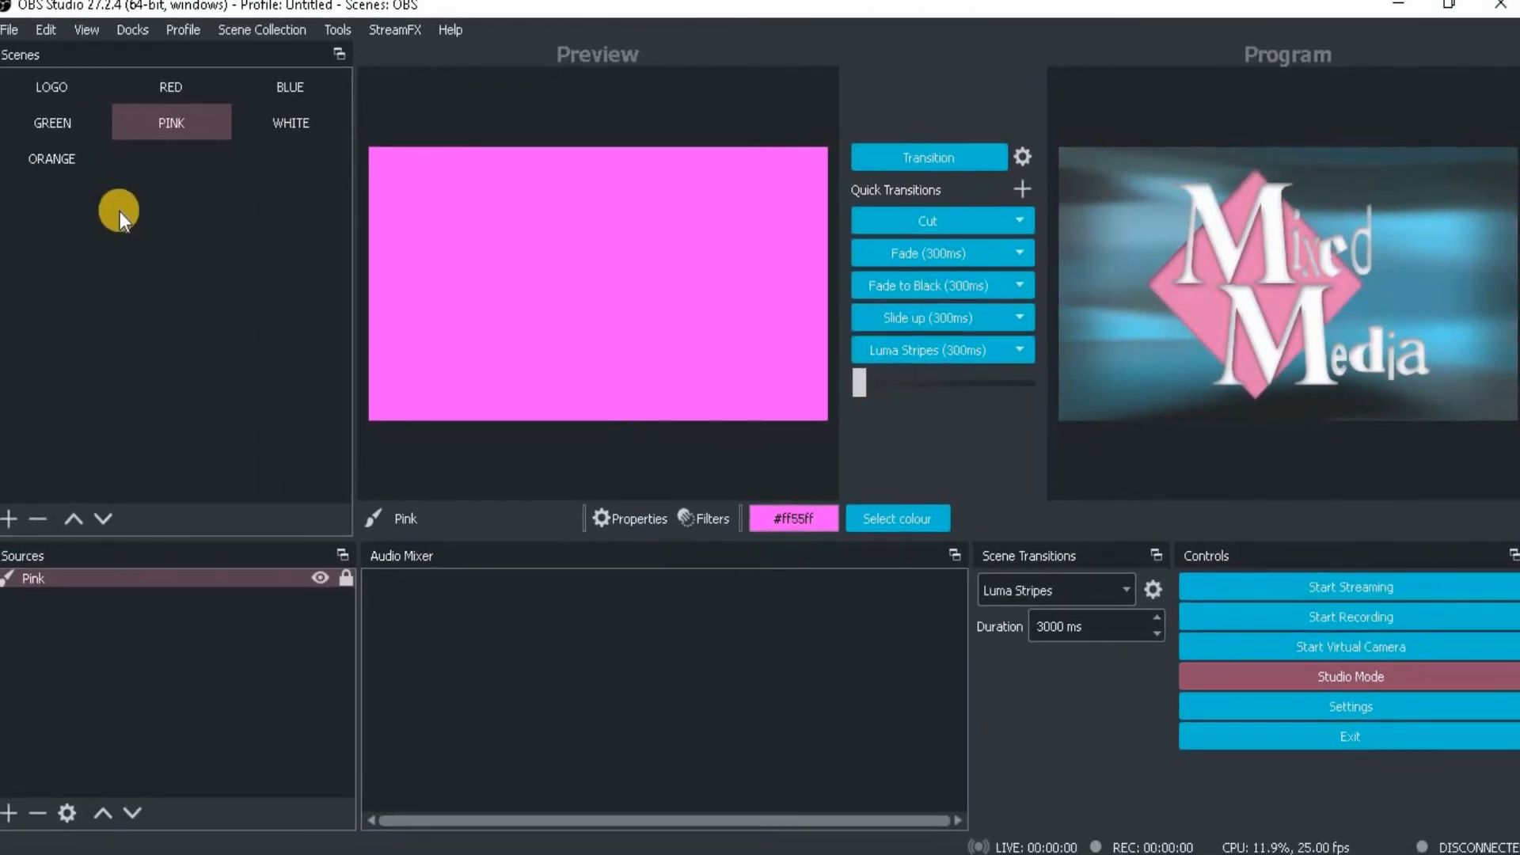
double_click(175, 122)
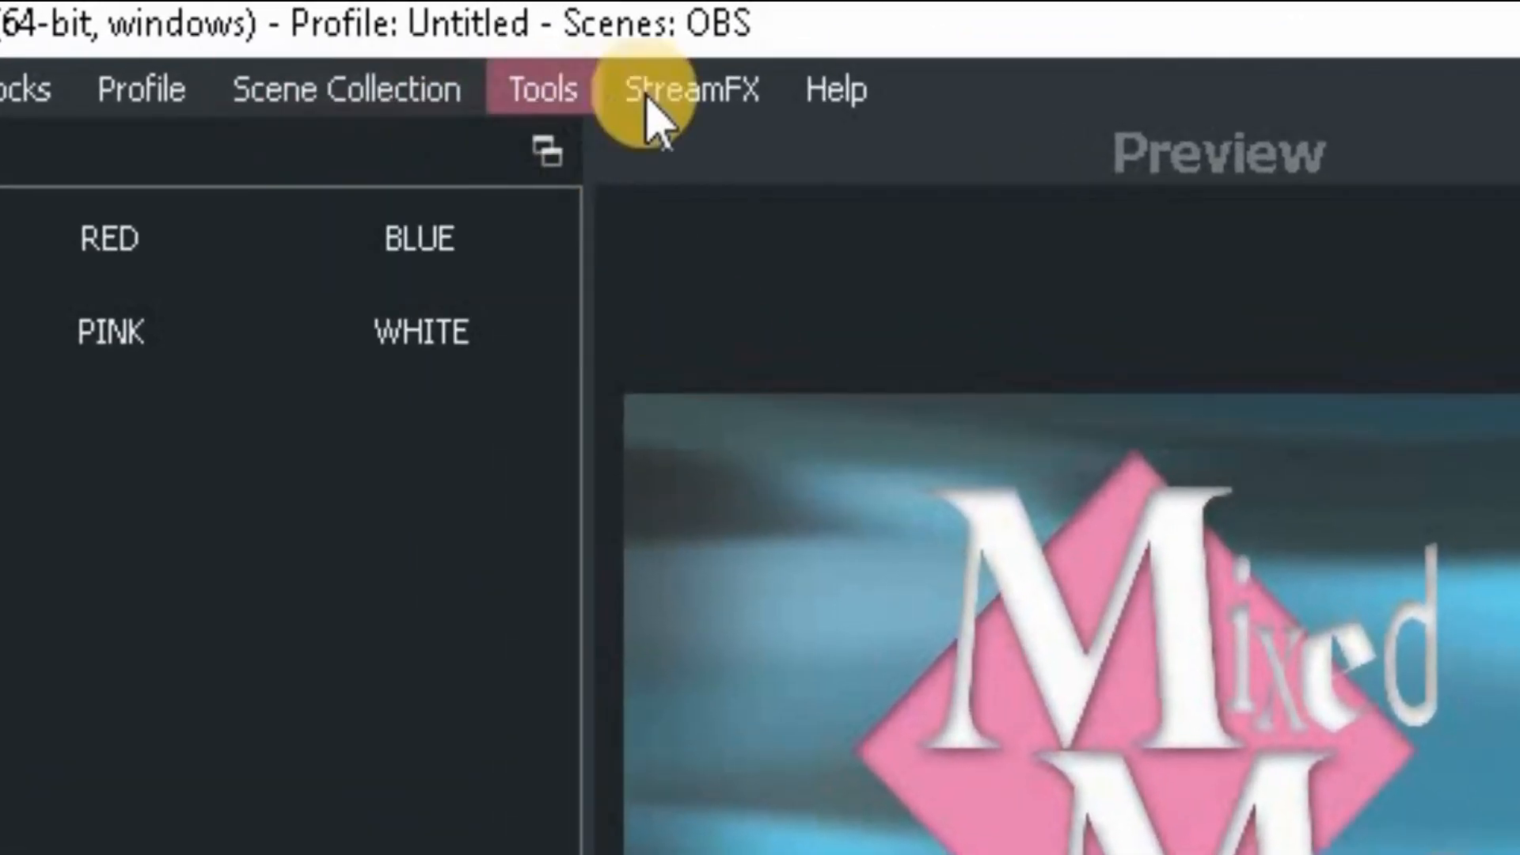
Open the Transition Table and add a 3000 ms Fade from the LOGO scene to the RED scene
left_click(554, 91)
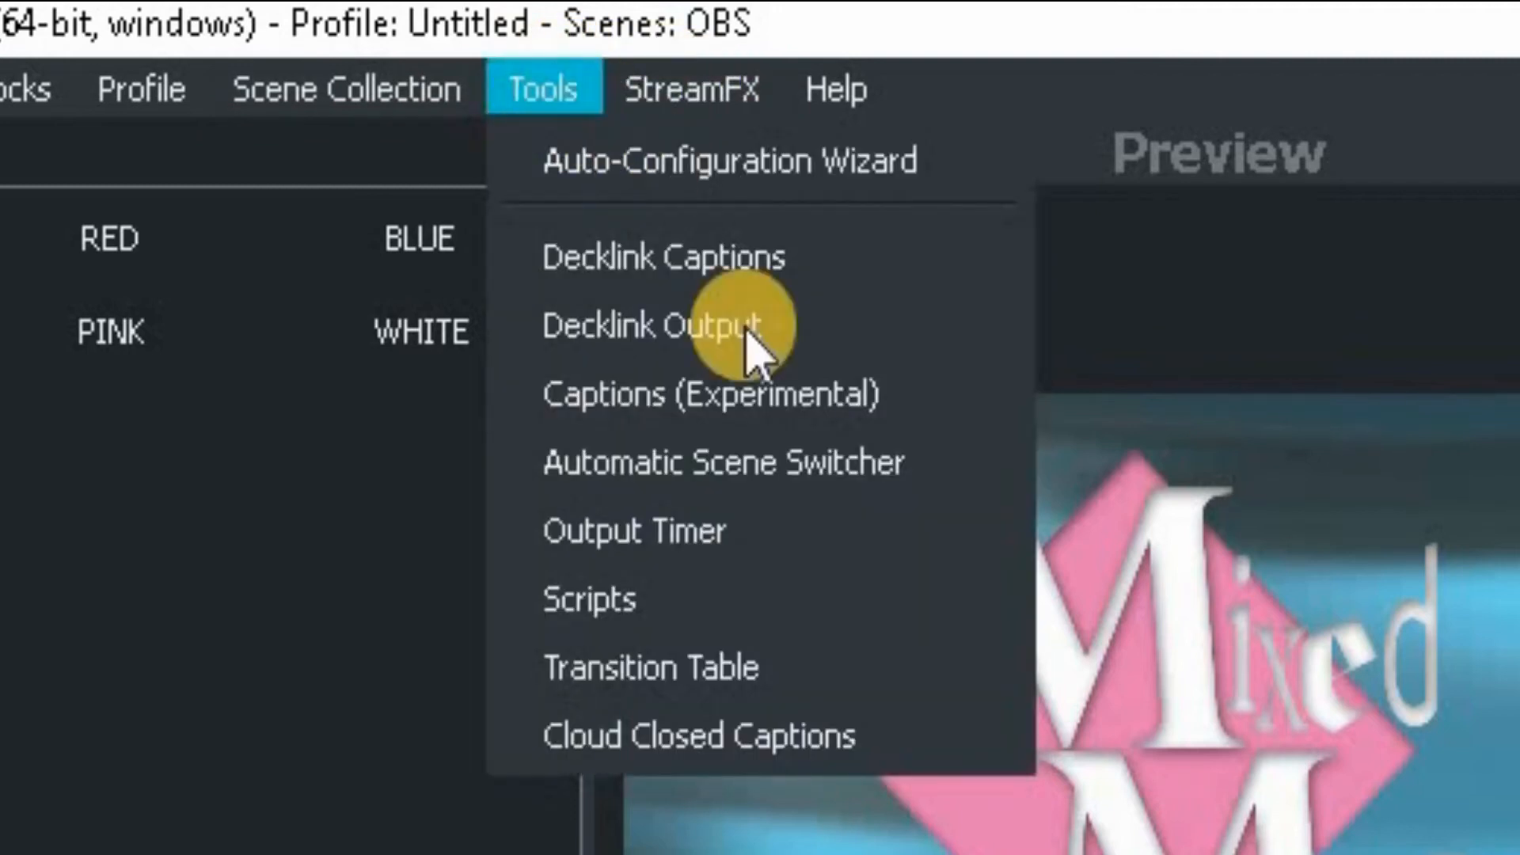
left_click(744, 669)
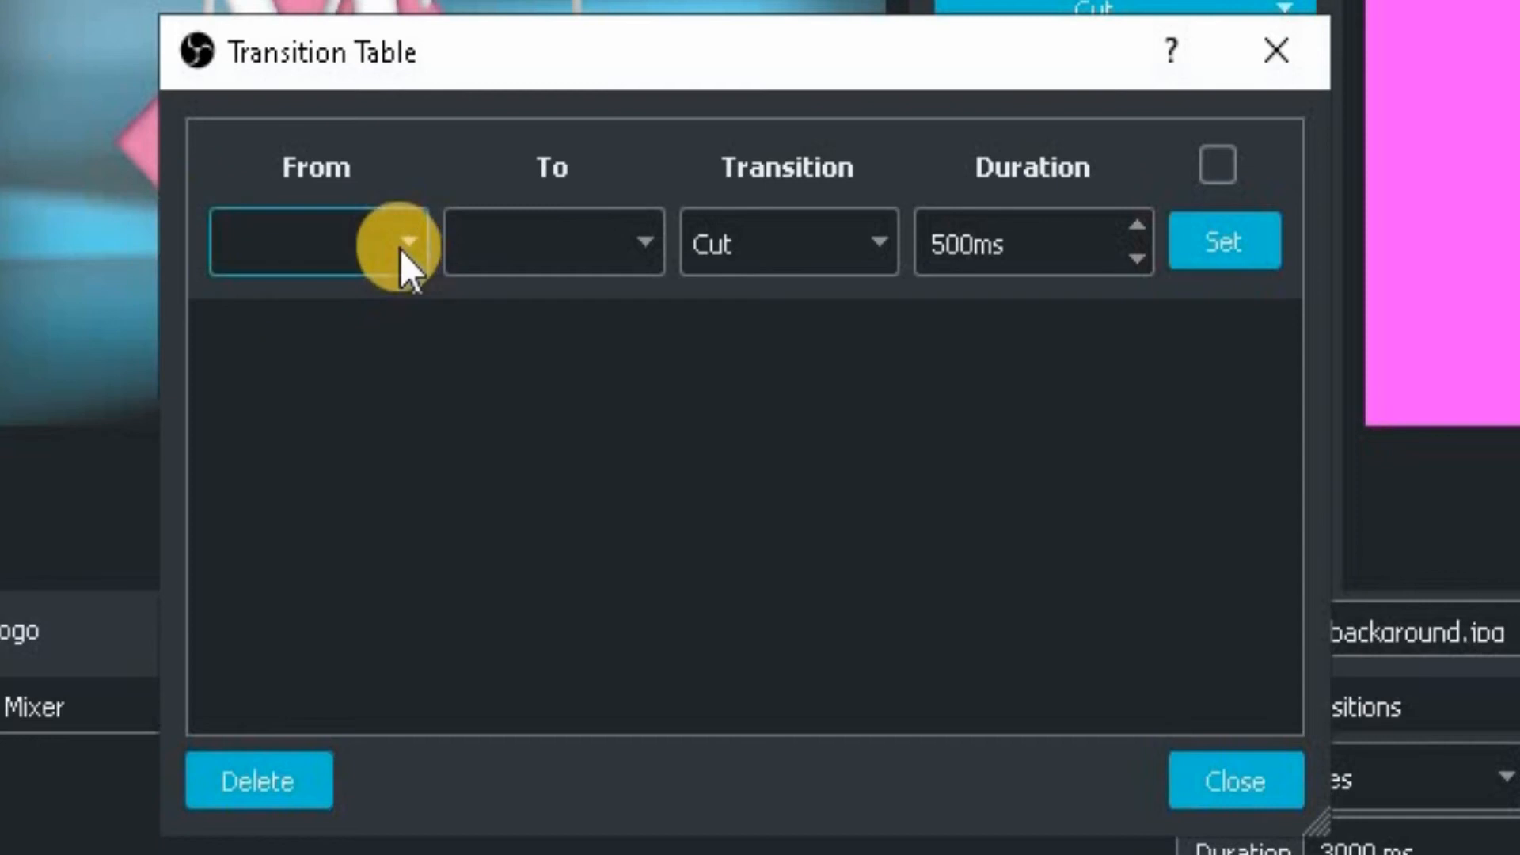
left_click(406, 238)
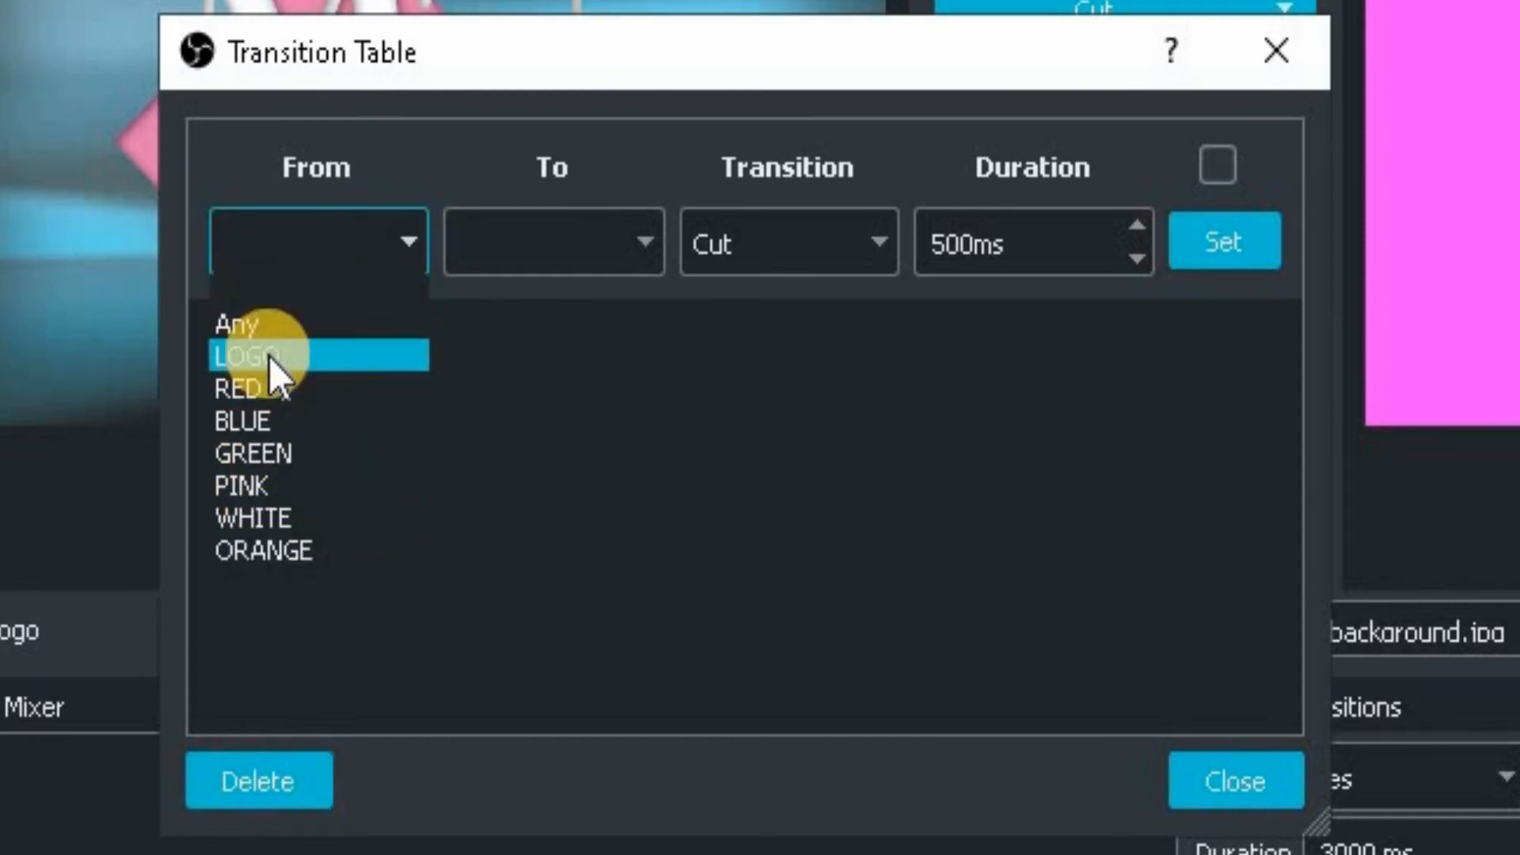
left_click(299, 355)
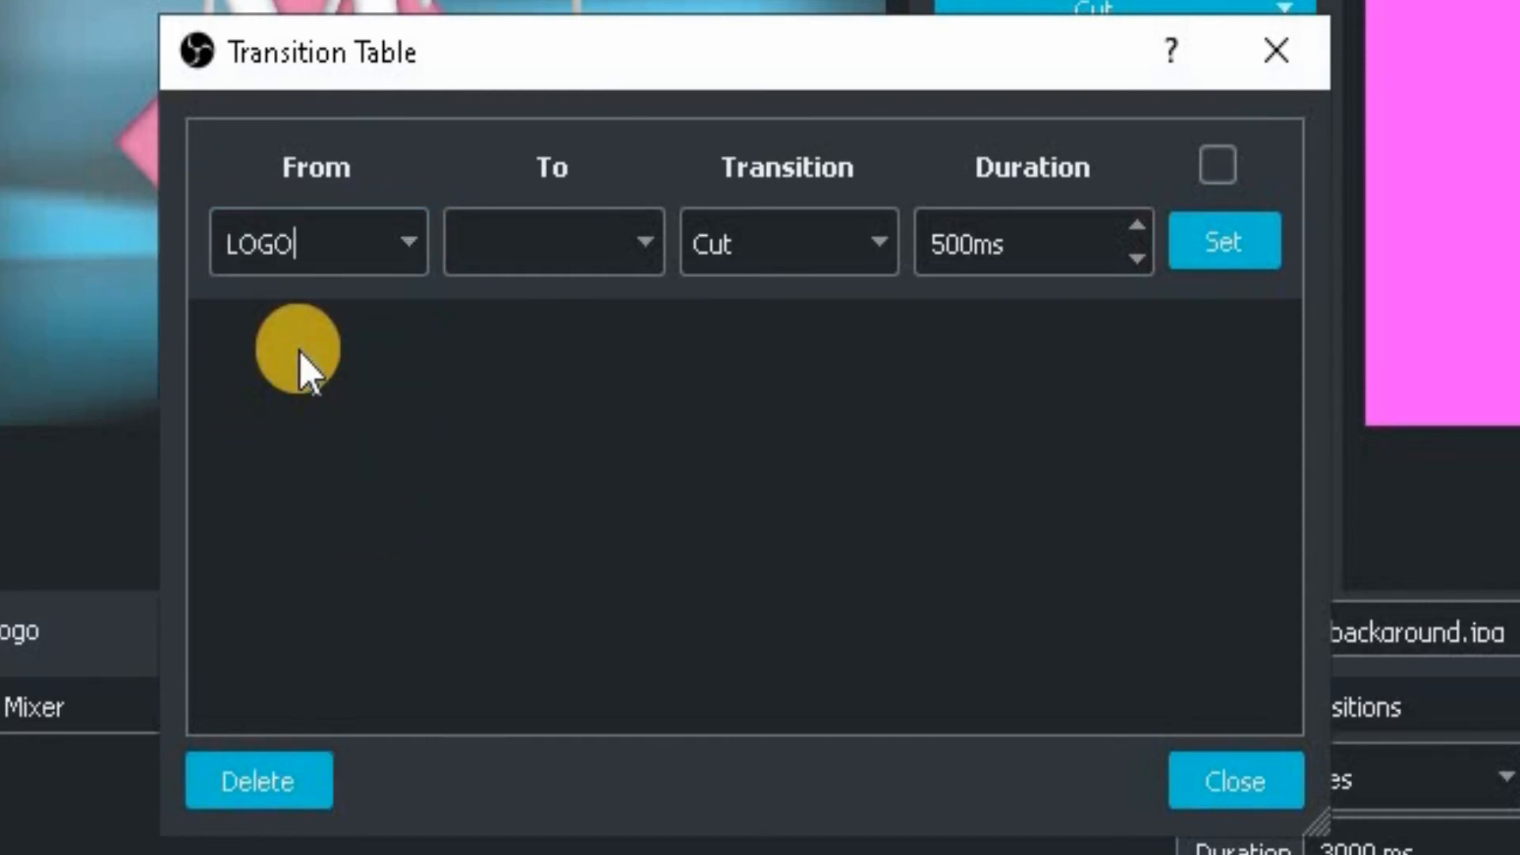
left_click(641, 231)
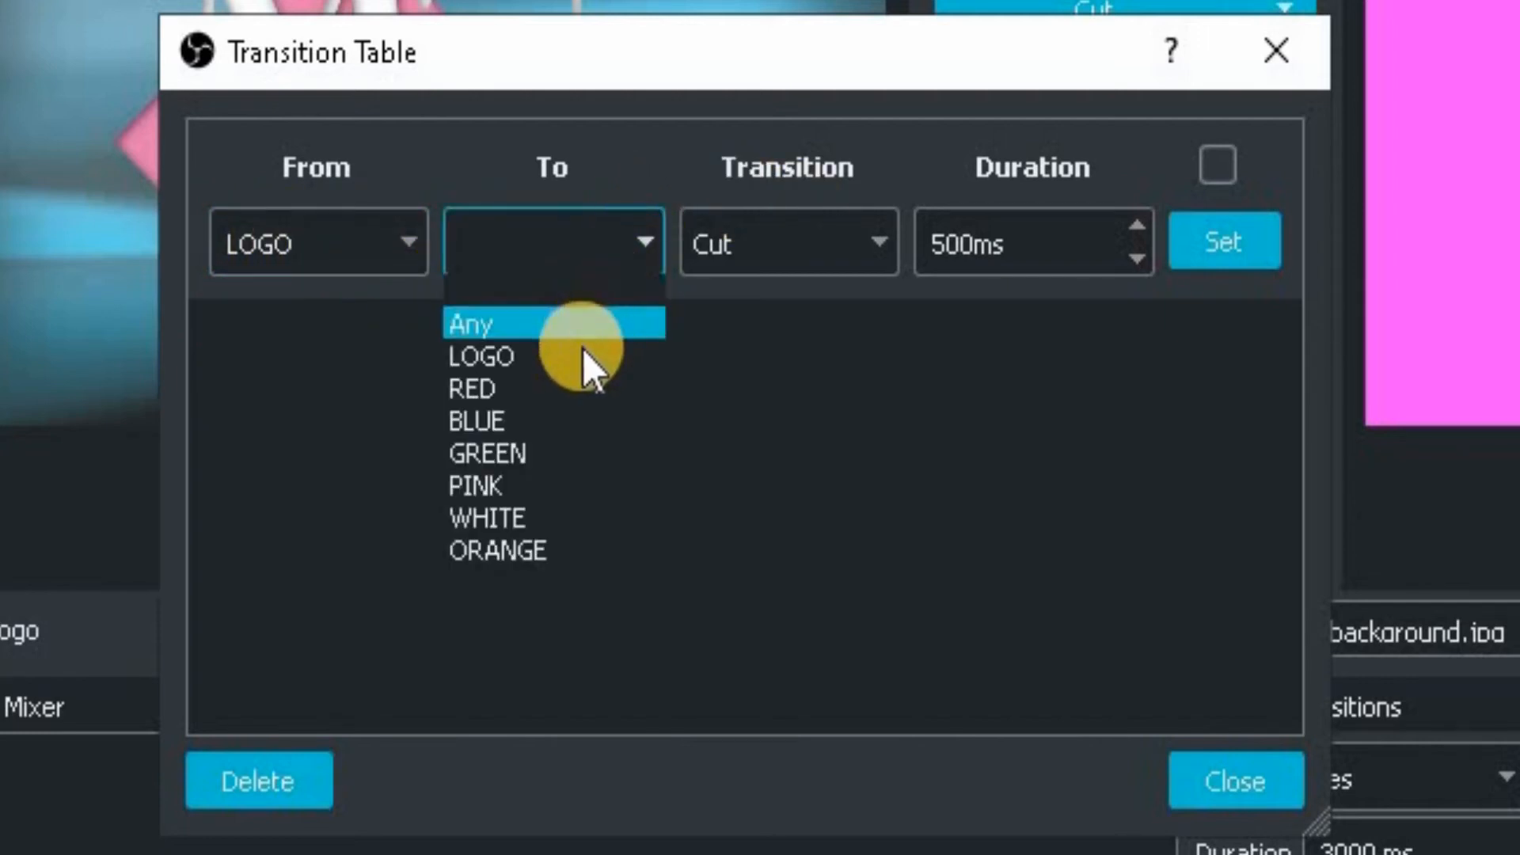
left_click(577, 377)
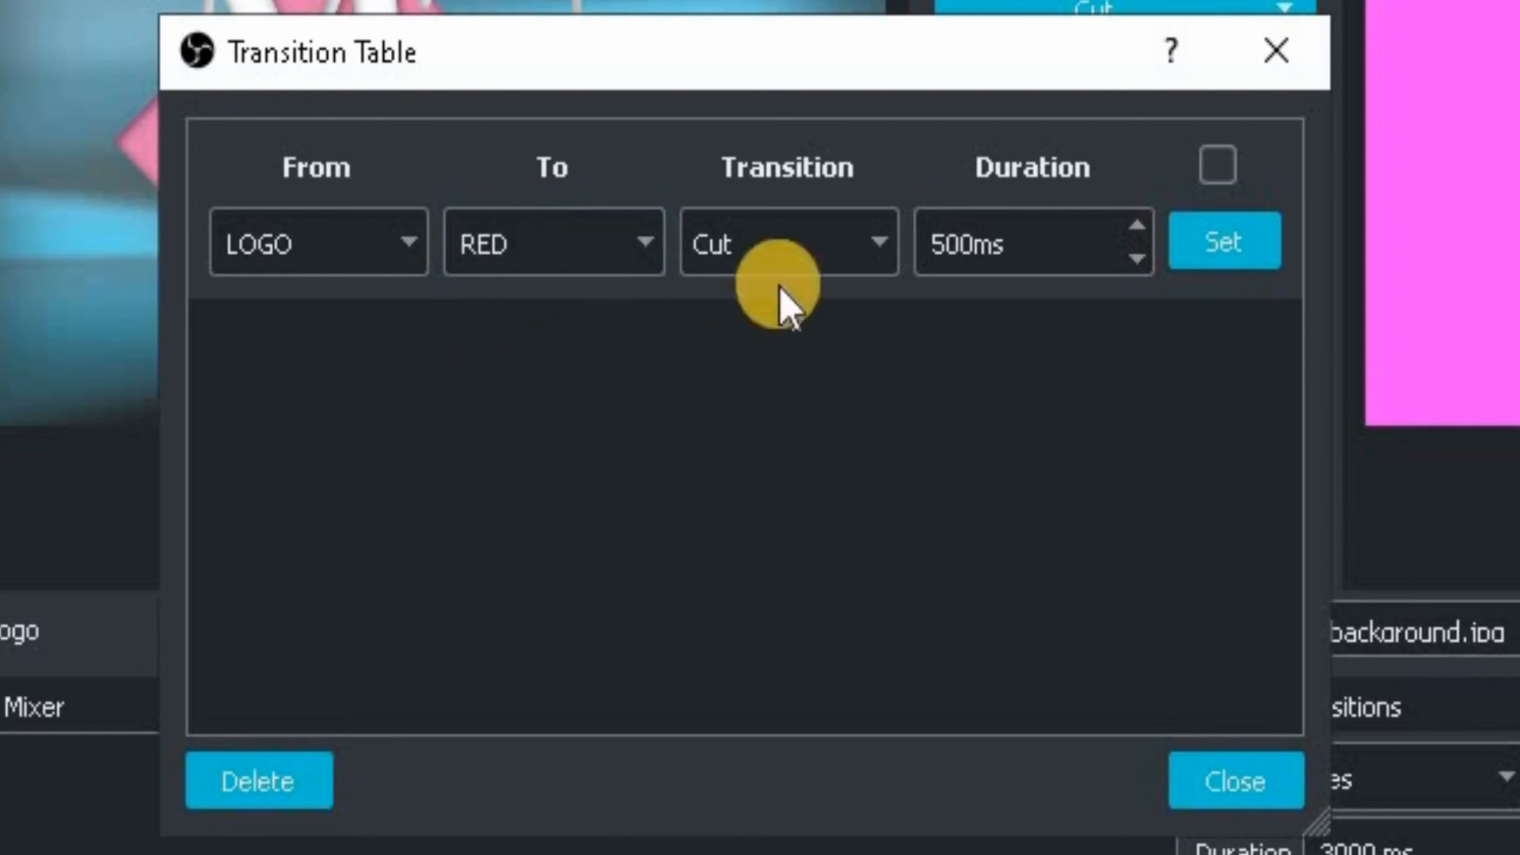
left_click(873, 236)
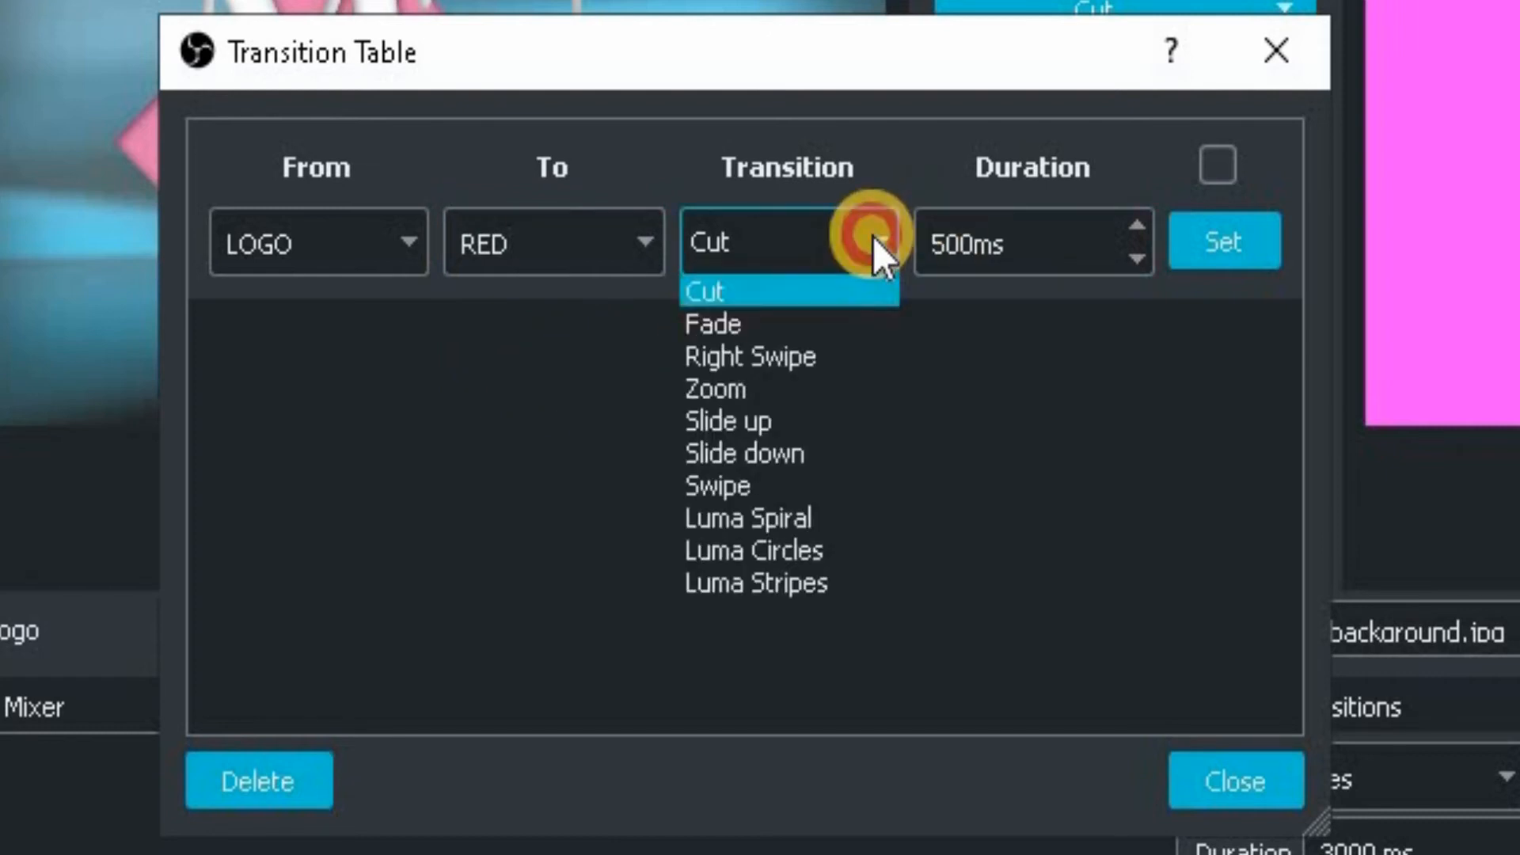
left_click(803, 323)
left_click_drag(939, 242, 911, 262)
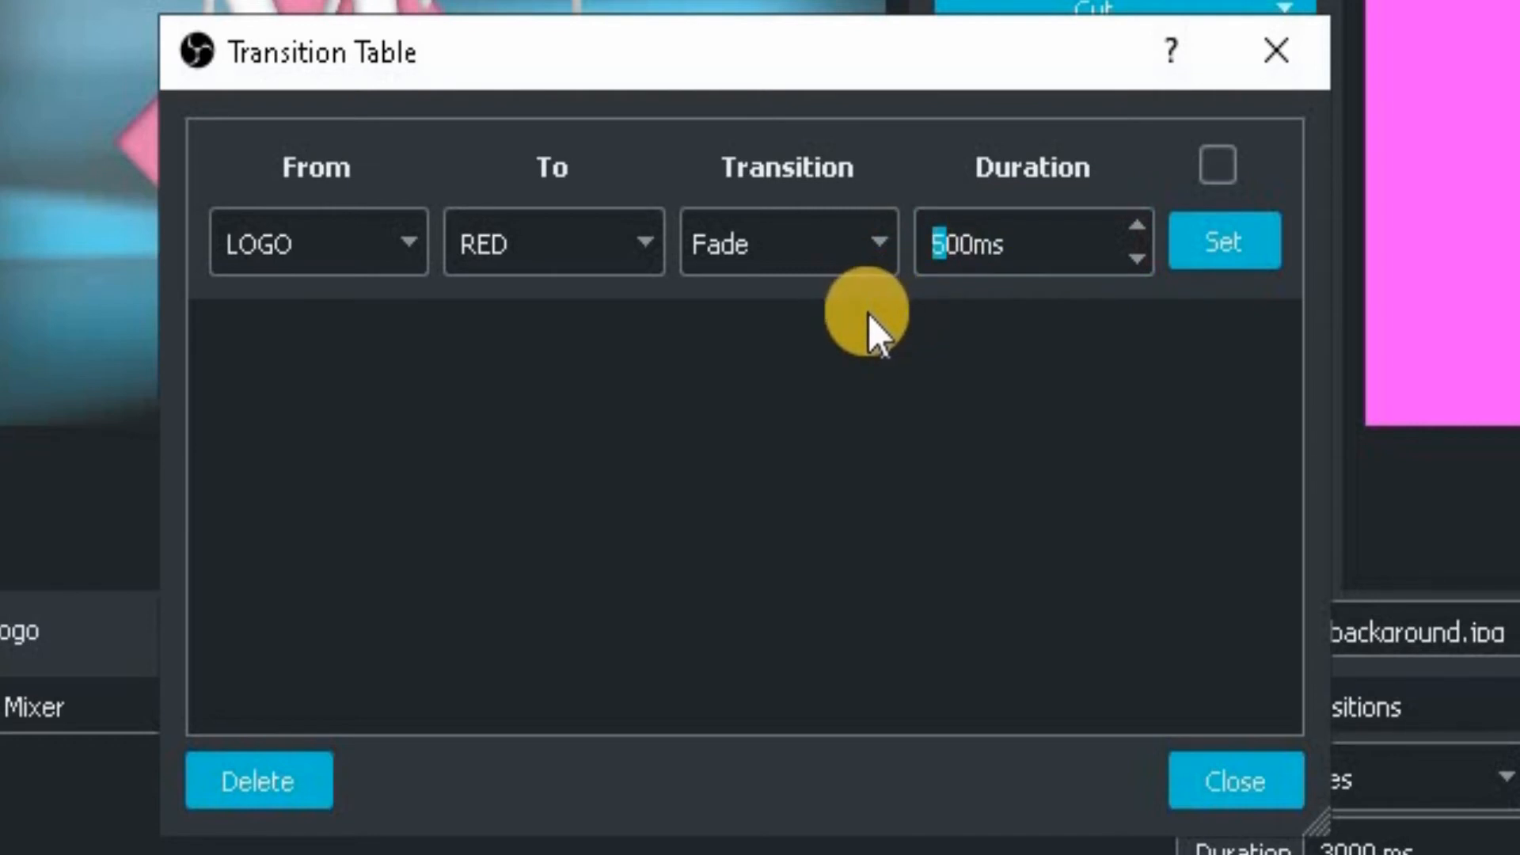
type("30")
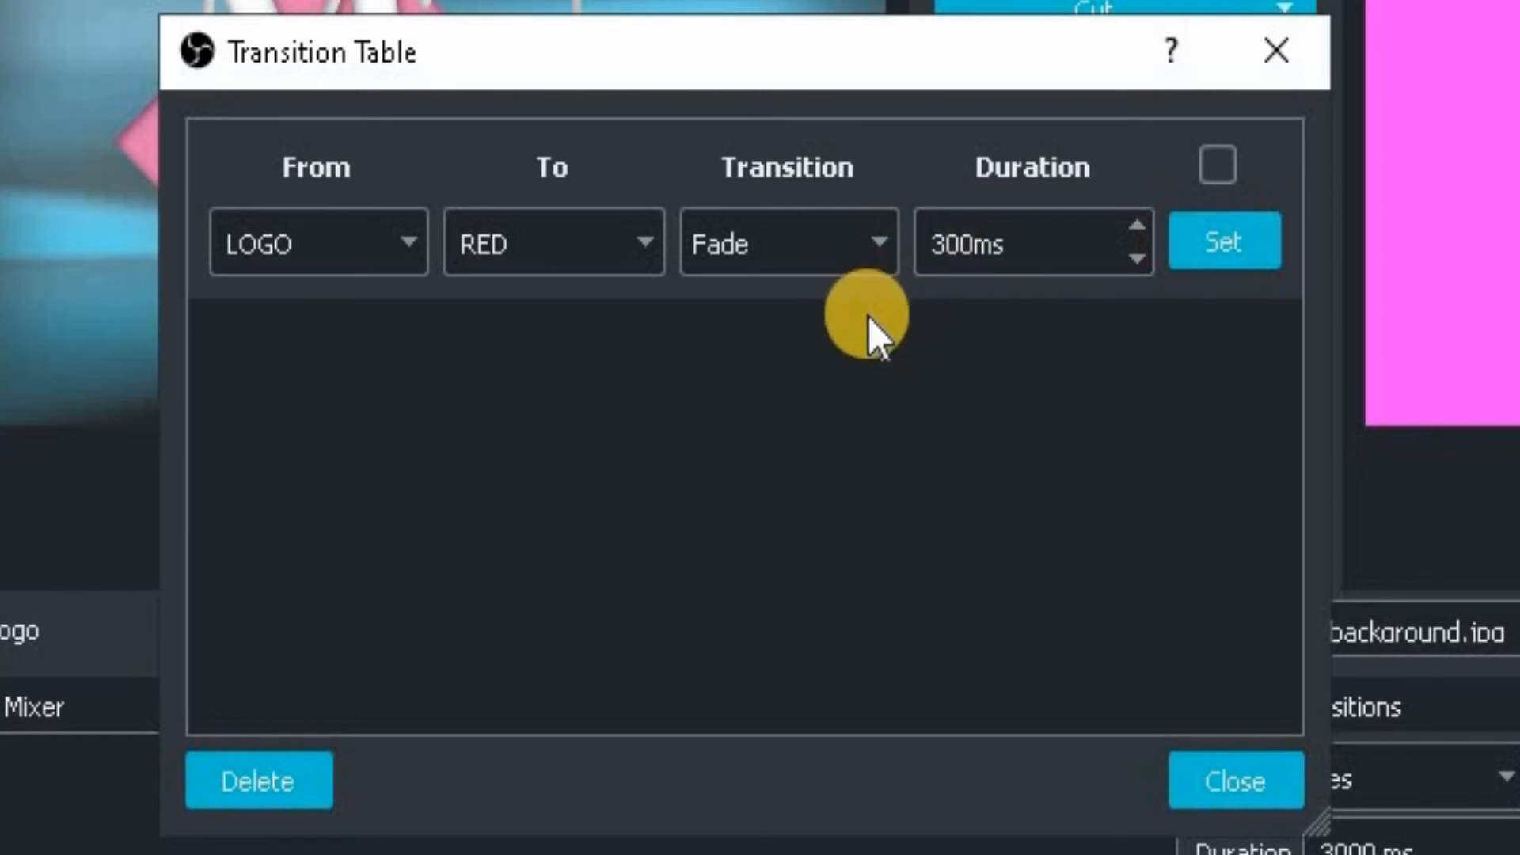
left_click(1223, 246)
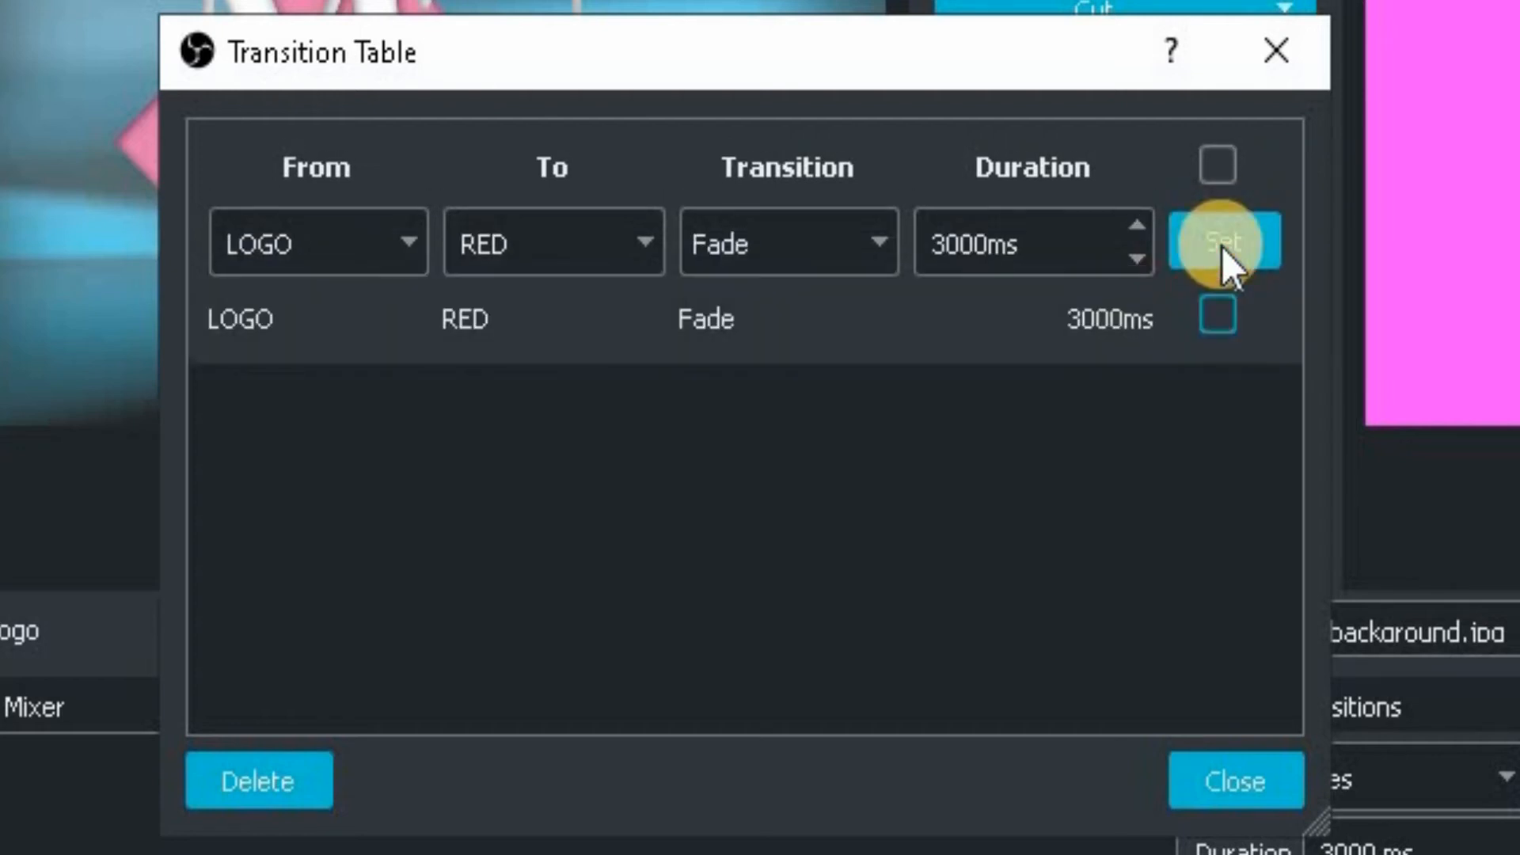
Add a transition table entry from LOGO to BLUE using Luma Circles at 3000 ms
left_click(407, 237)
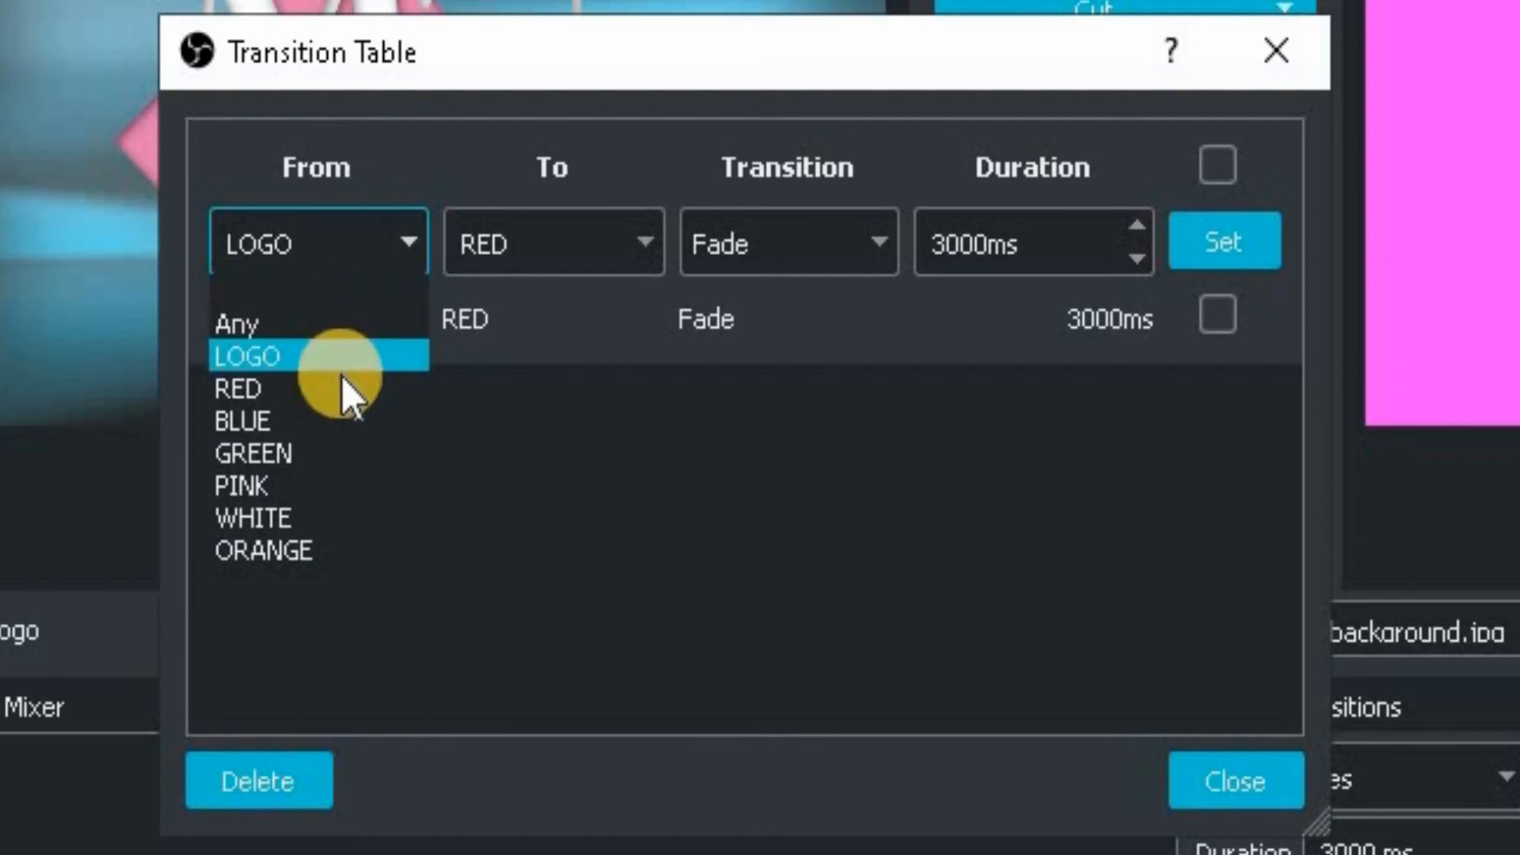
left_click(339, 351)
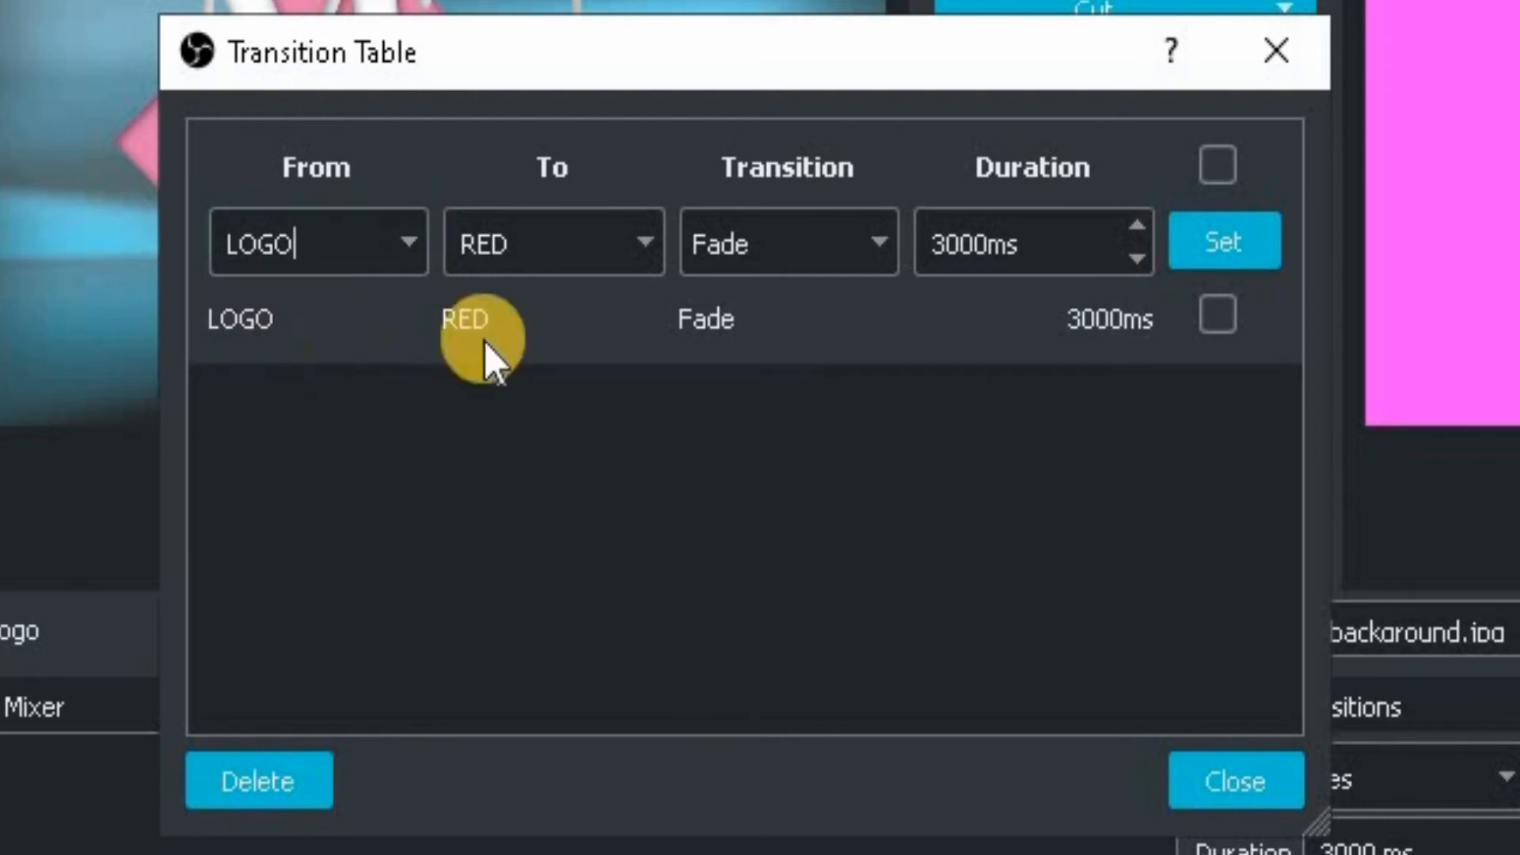
left_click(648, 241)
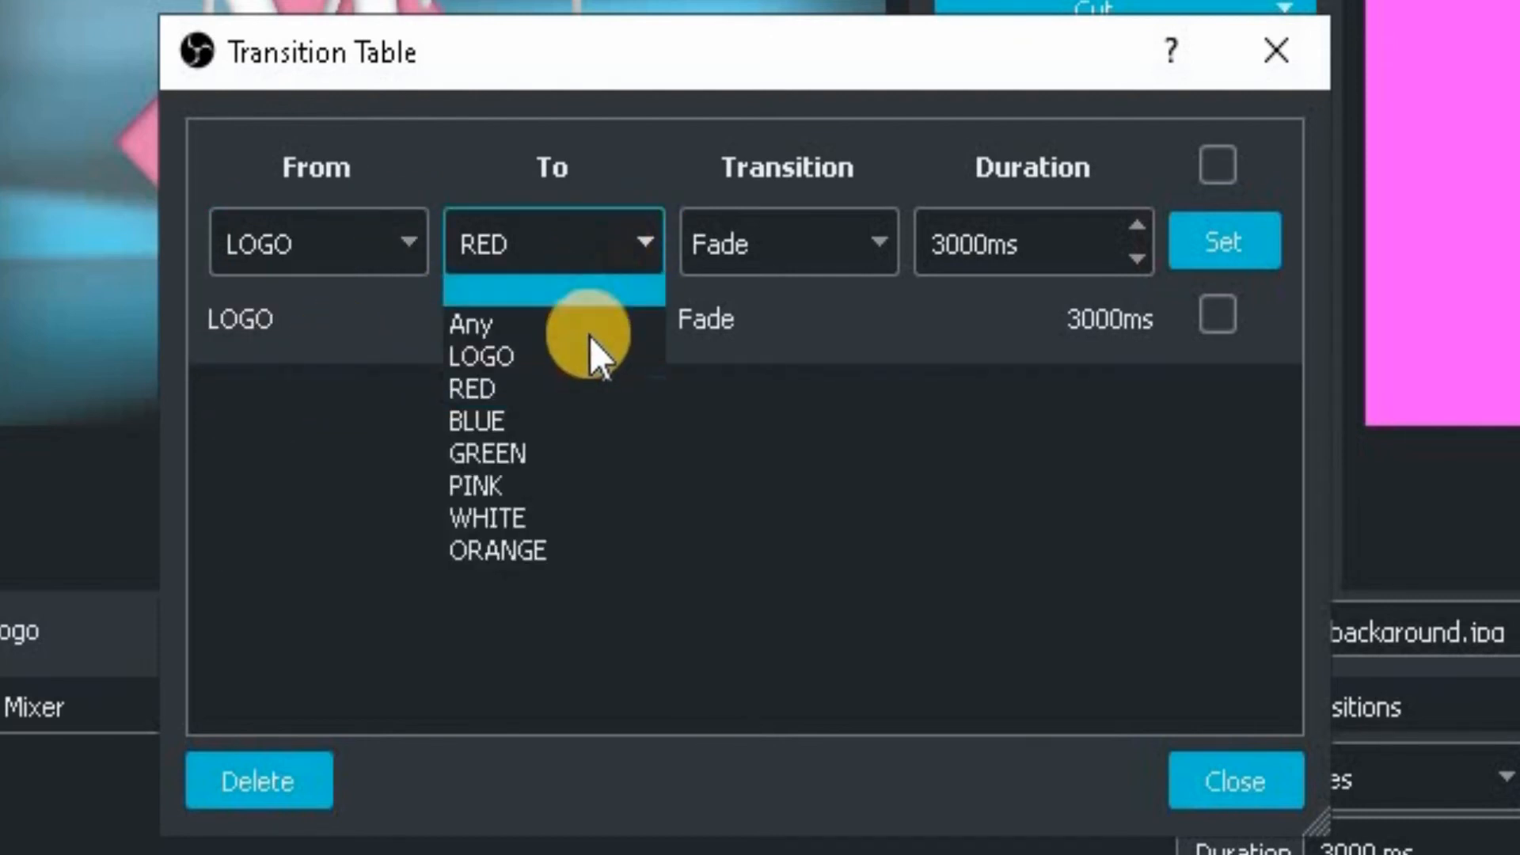
left_click(567, 420)
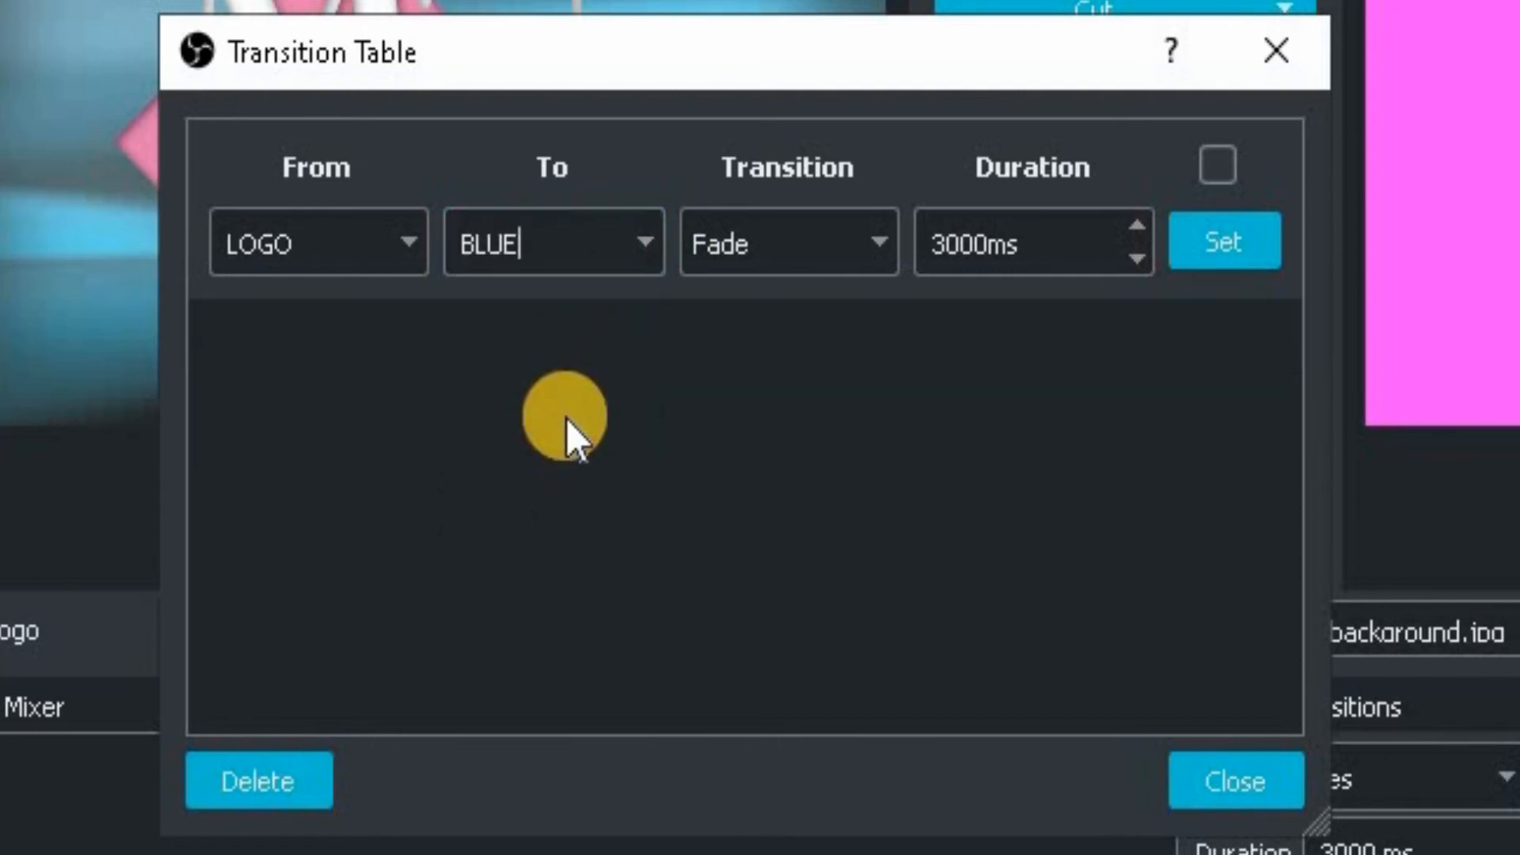
left_click(878, 238)
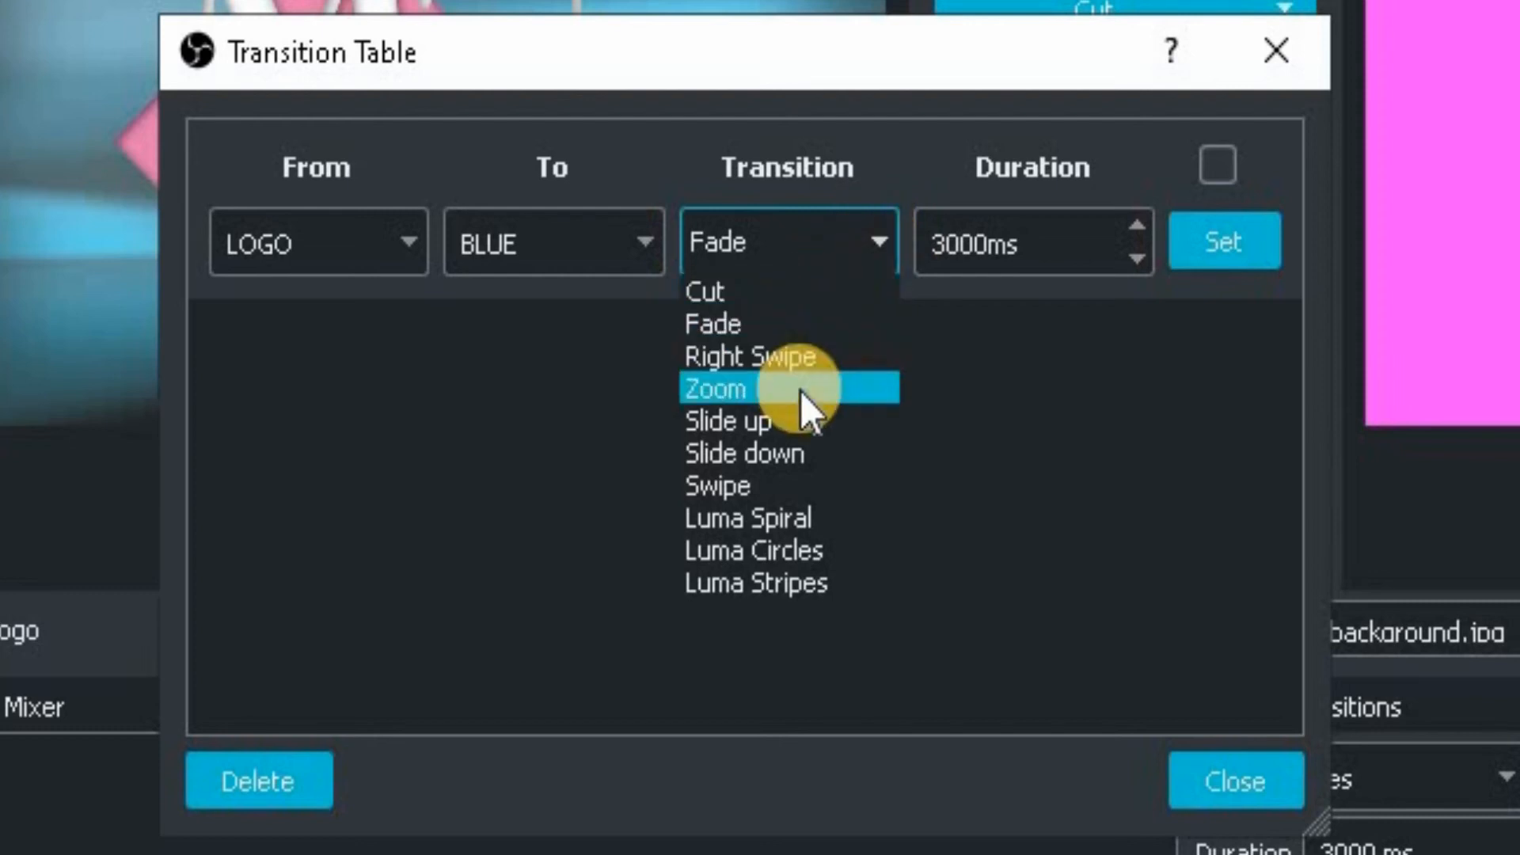
left_click(825, 545)
left_click(1217, 245)
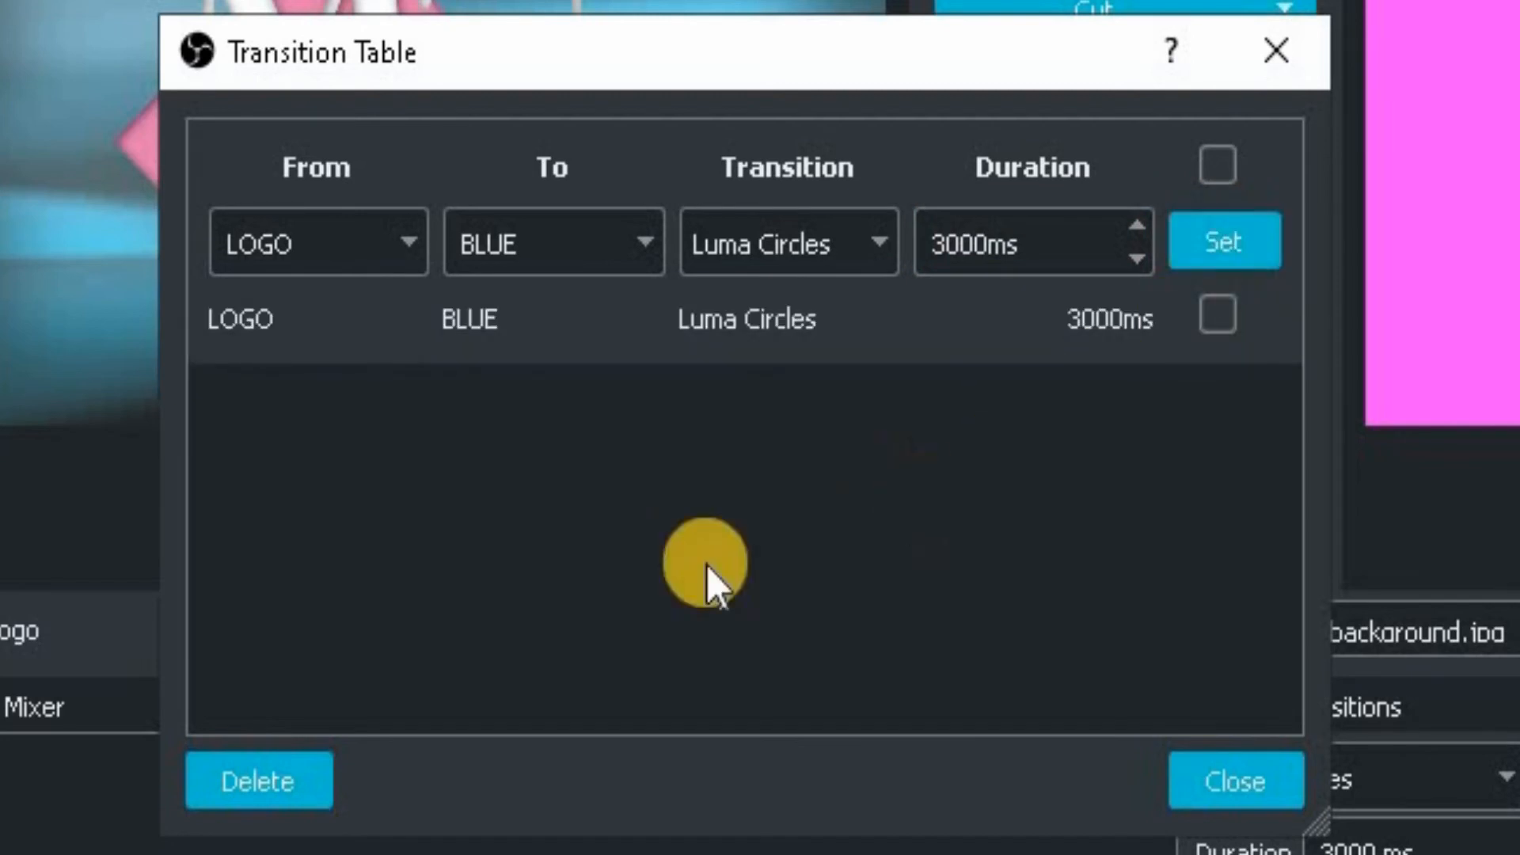
Add a transition table entry from PINK to ORANGE using Slide up at 3000 ms
left_click(410, 242)
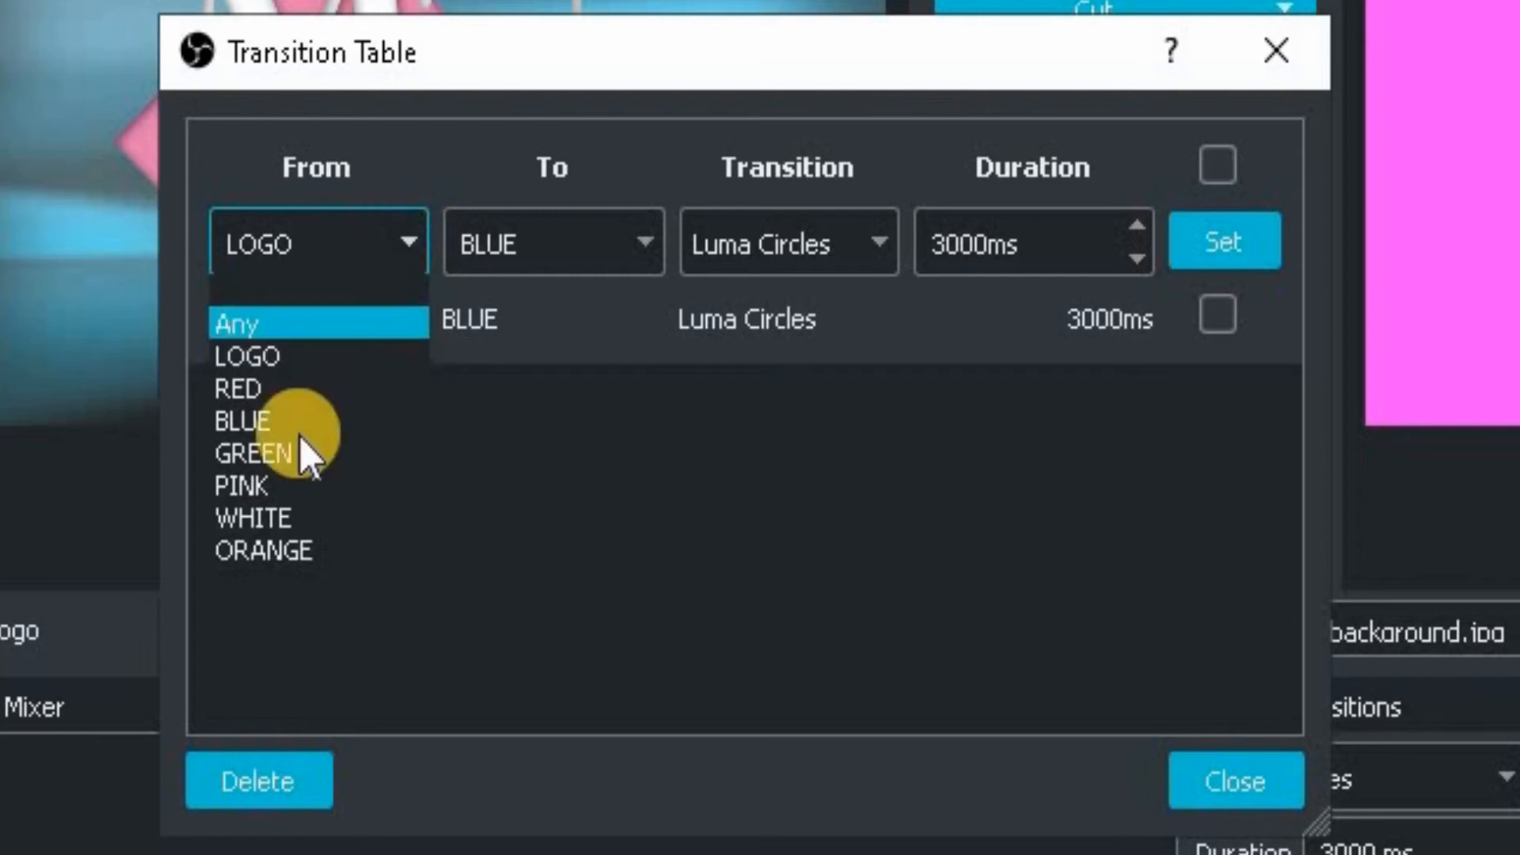
left_click(301, 486)
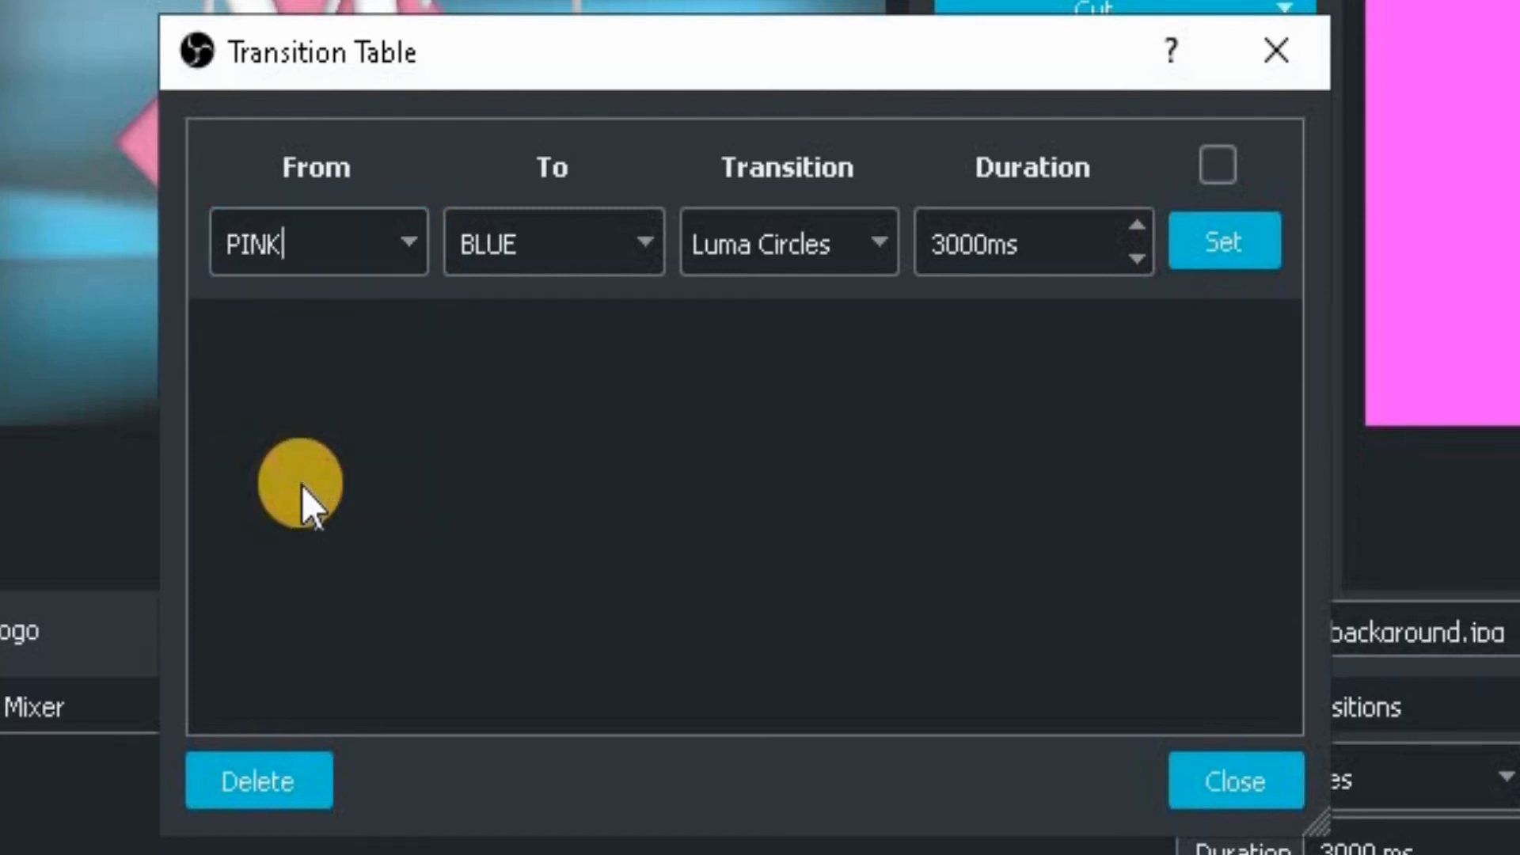
left_click(644, 234)
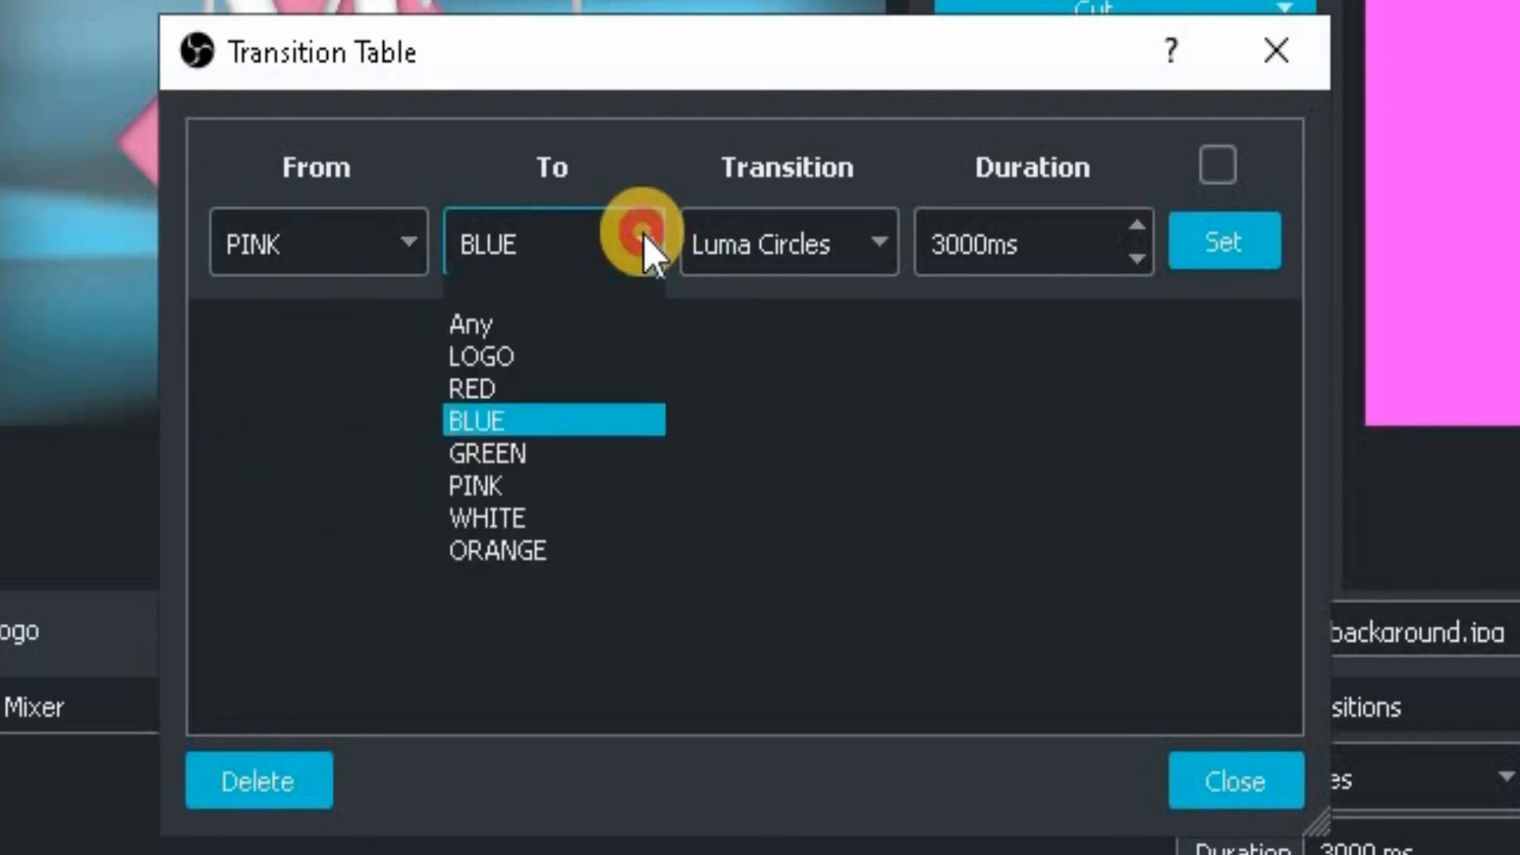
left_click(558, 540)
left_click(881, 240)
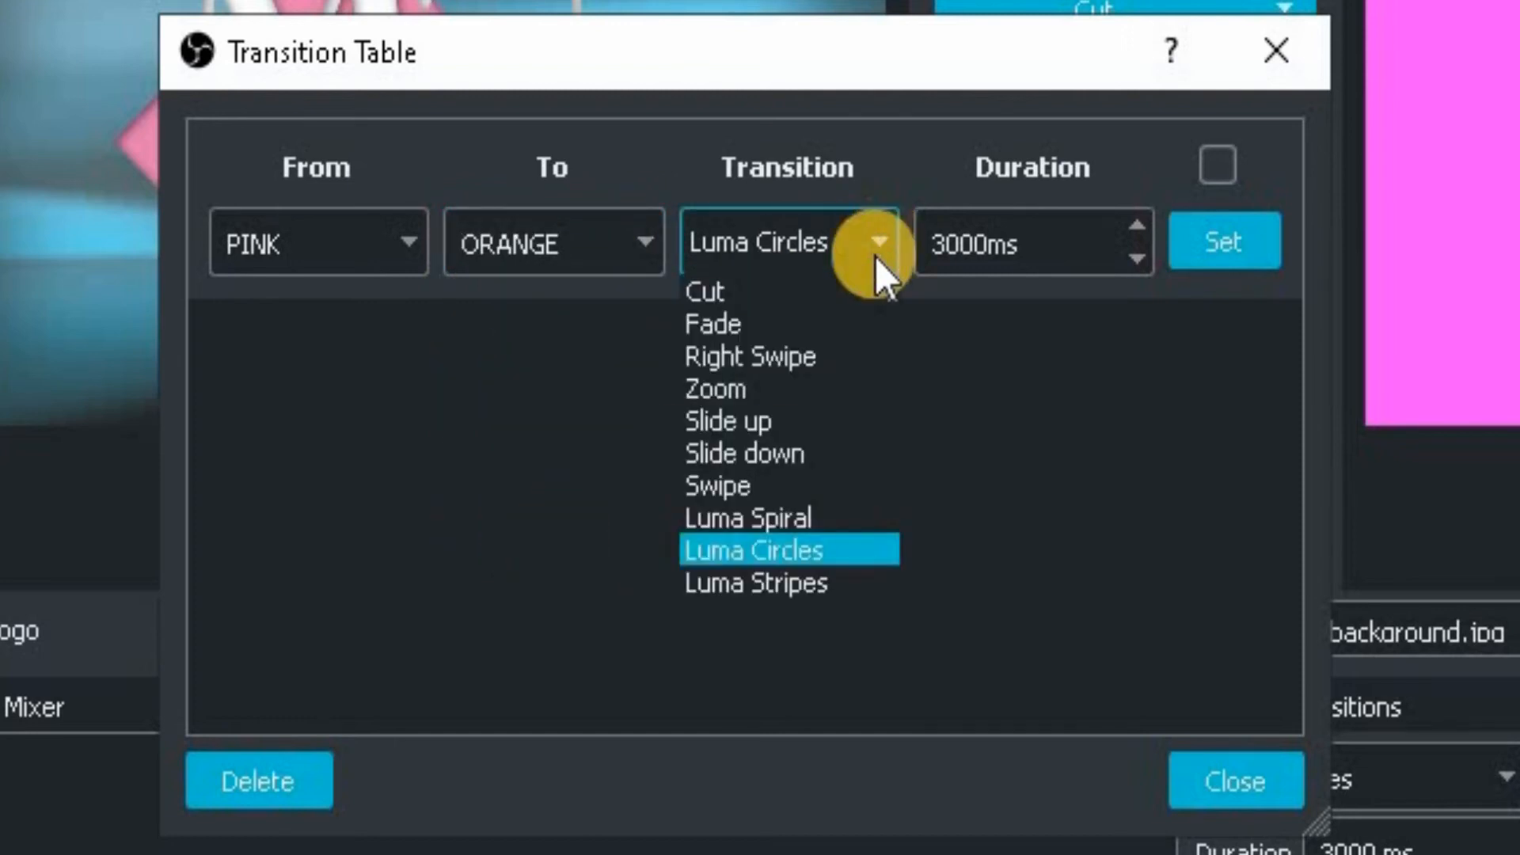
left_click(796, 424)
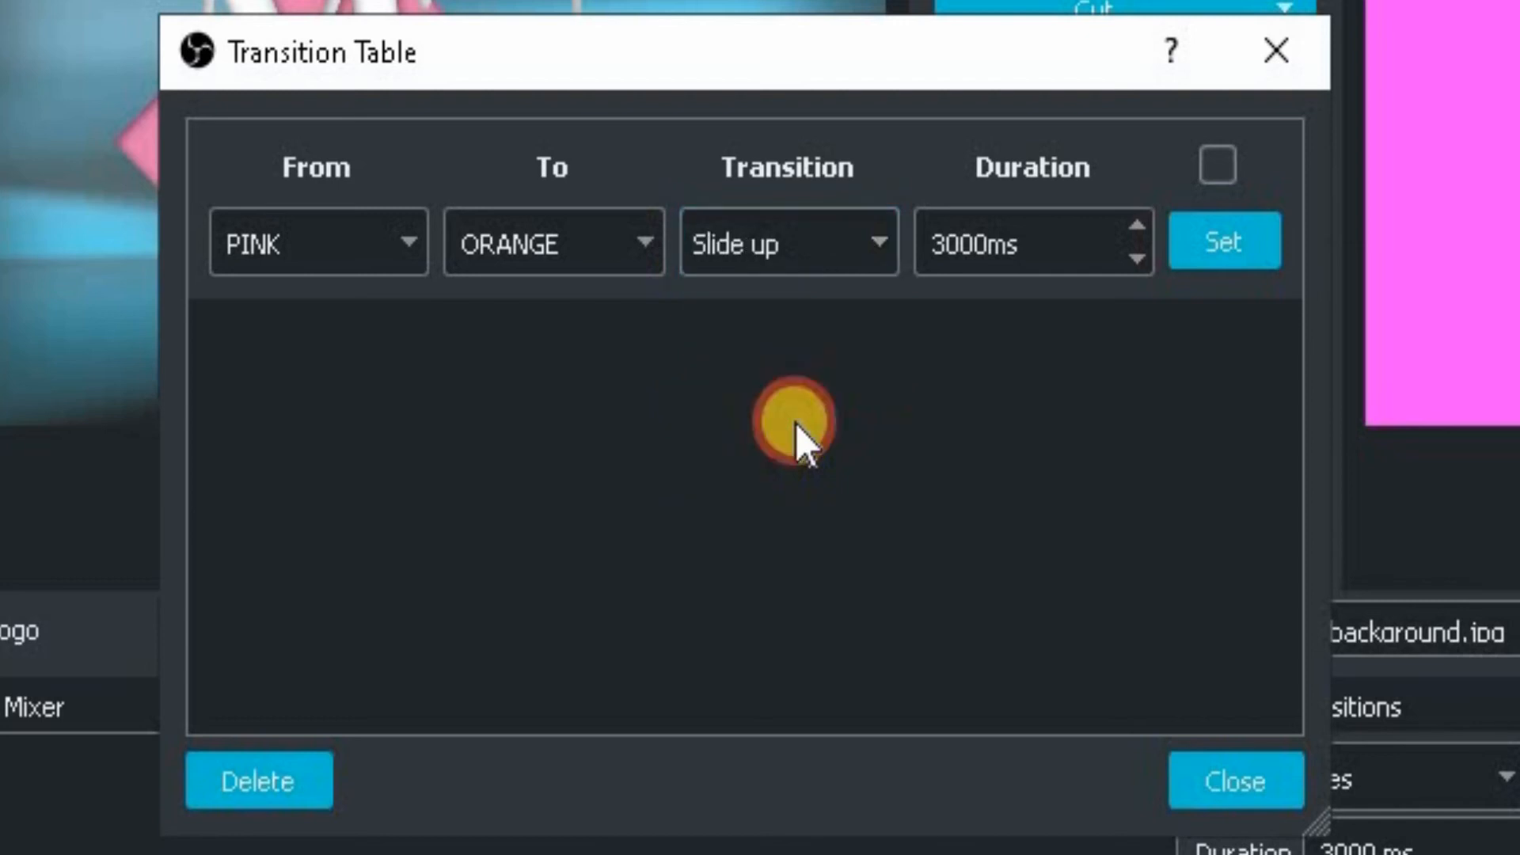
left_click(1219, 239)
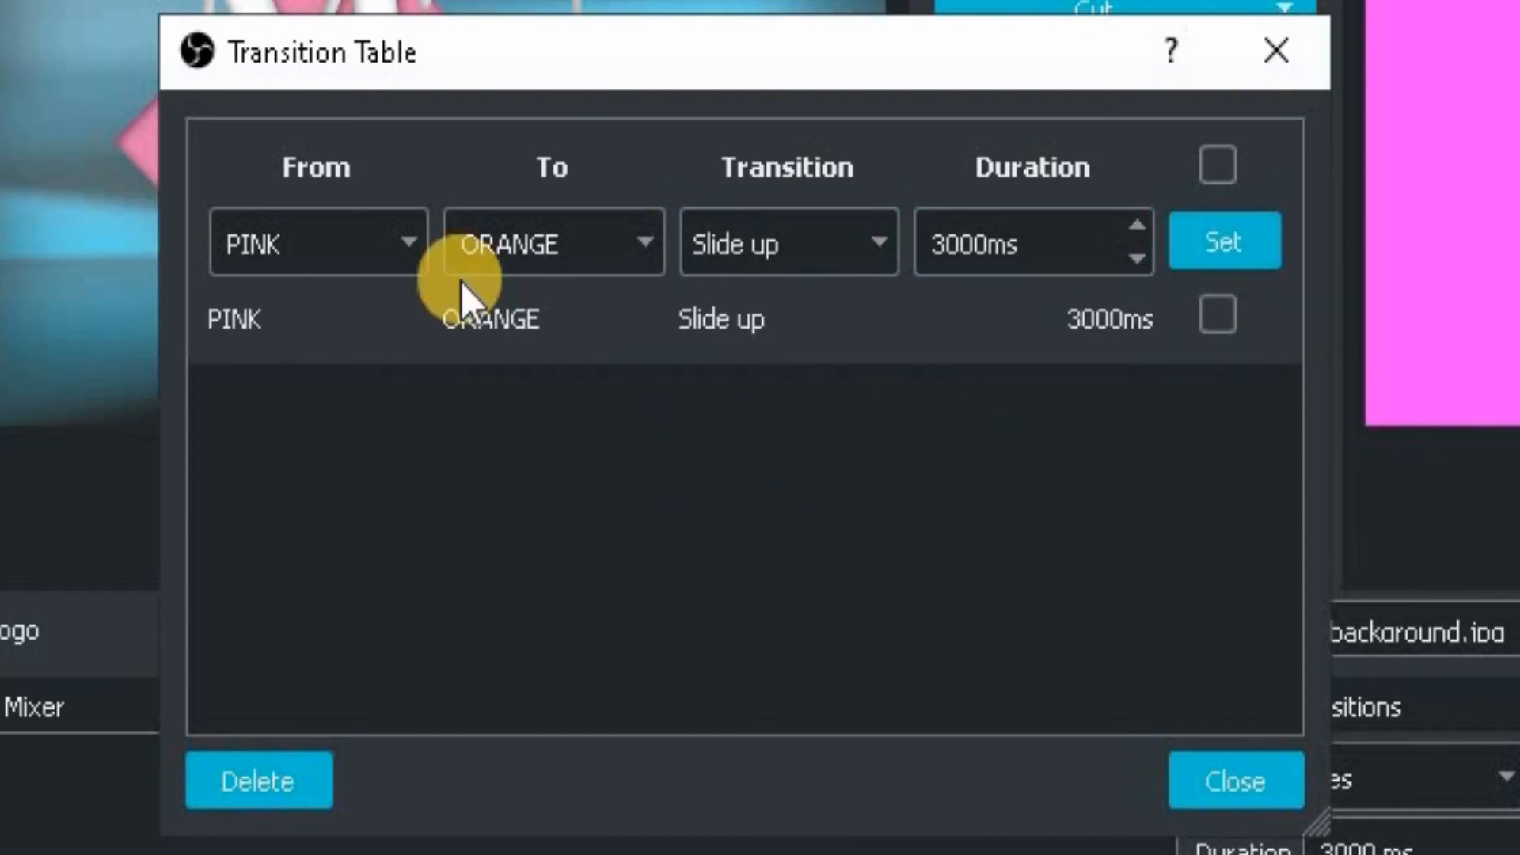
Add a transition table entry from WHITE to LOGO using Zoom at 3000 ms
left_click(407, 239)
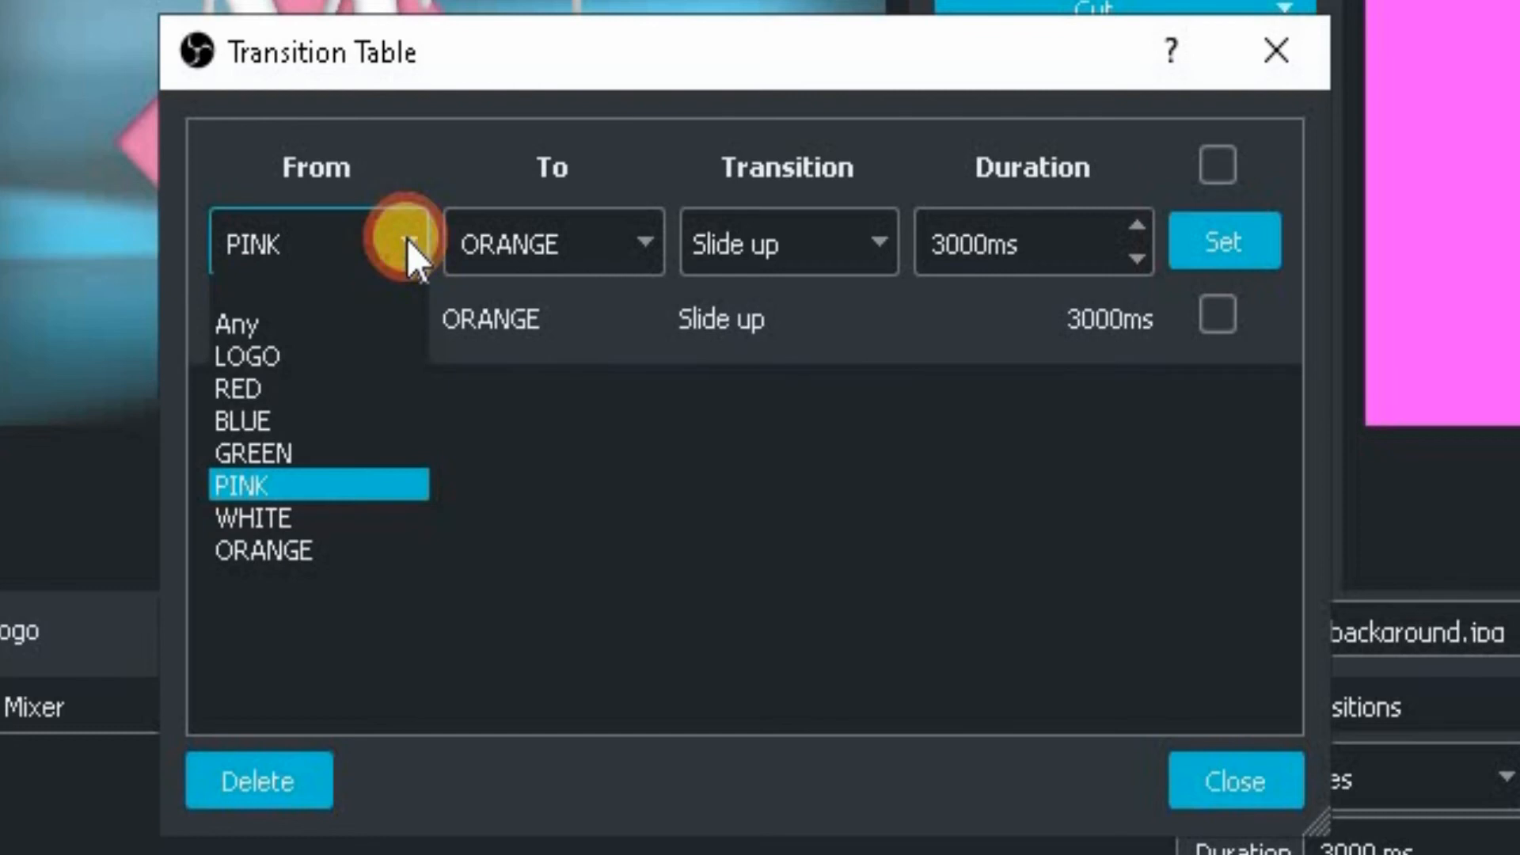
left_click(297, 515)
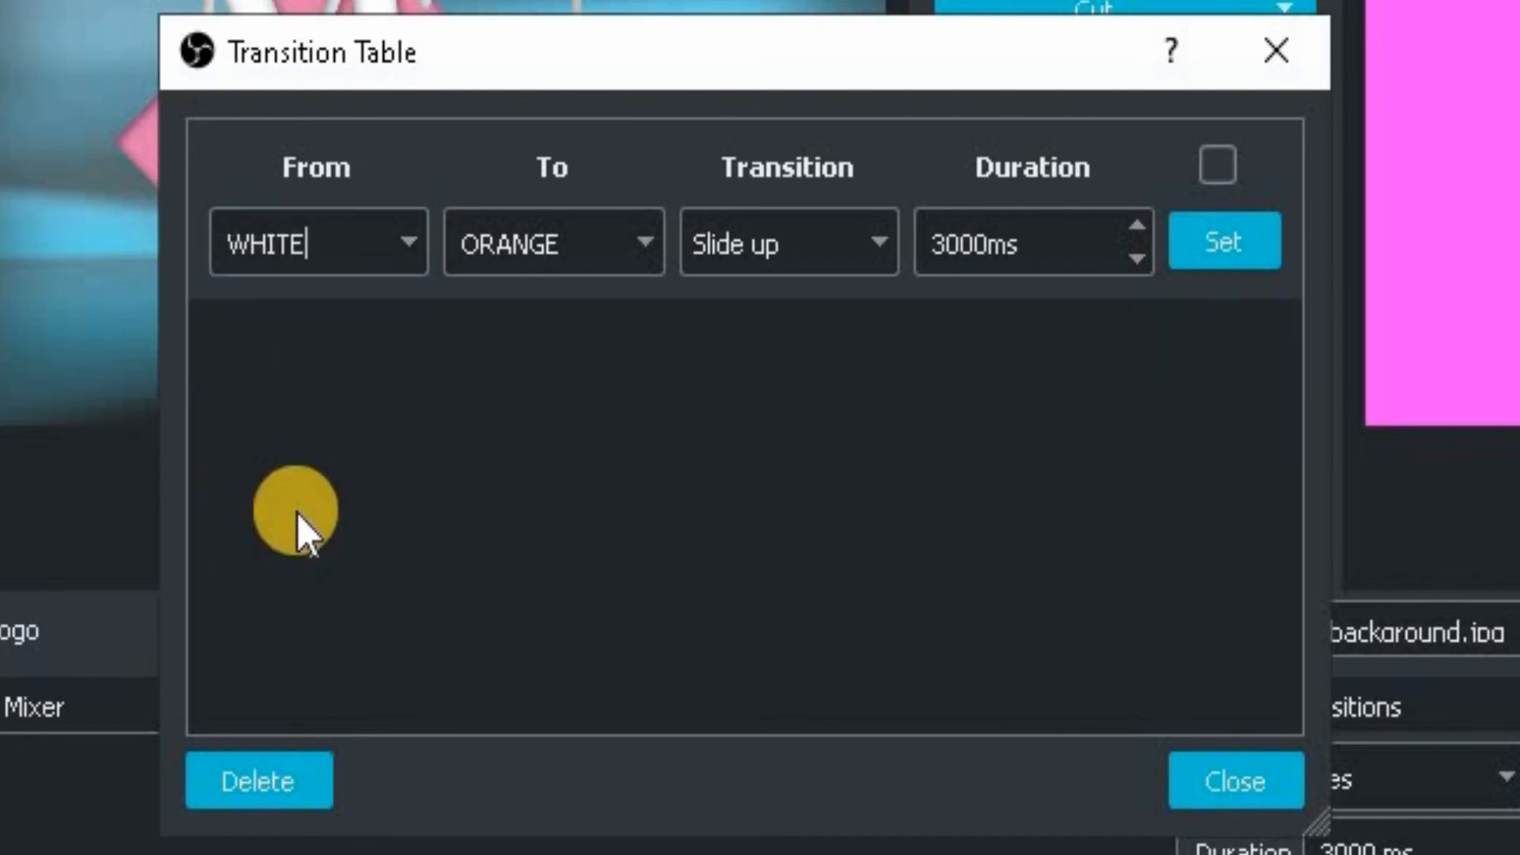
left_click(639, 241)
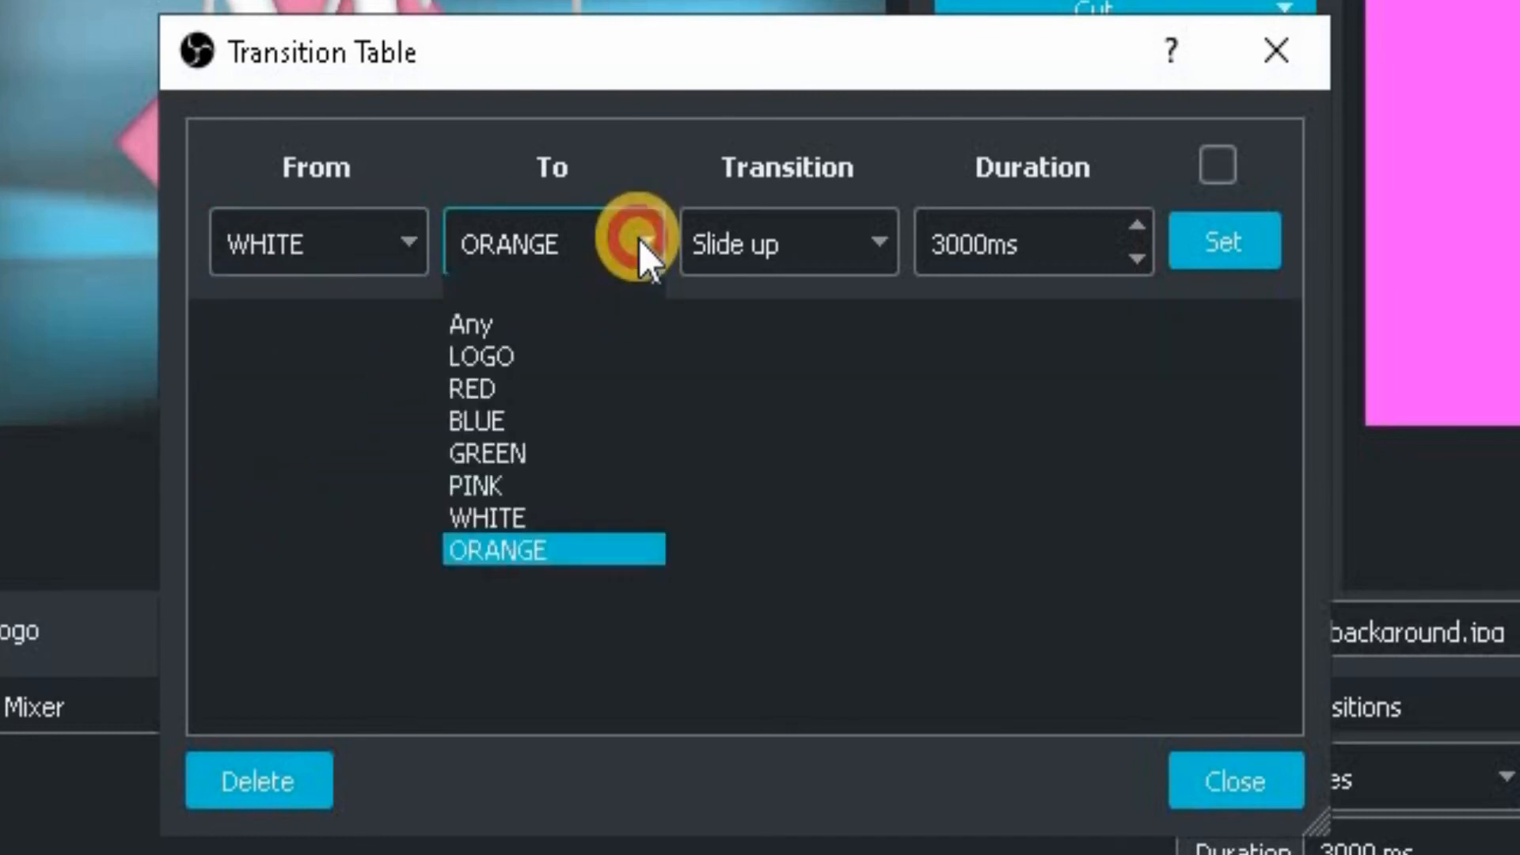
left_click(557, 353)
left_click(877, 241)
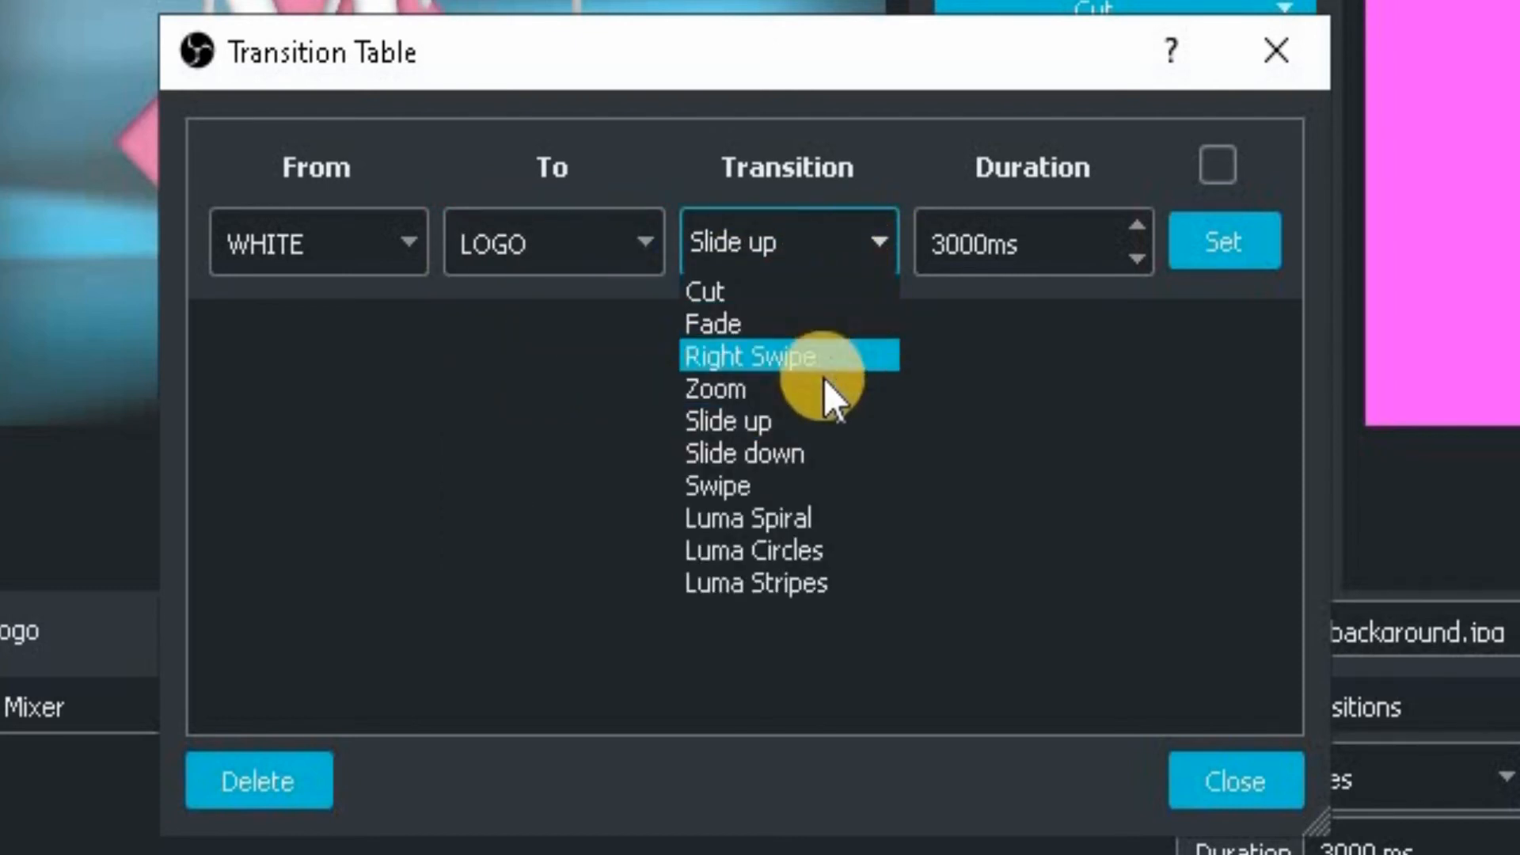
left_click(800, 388)
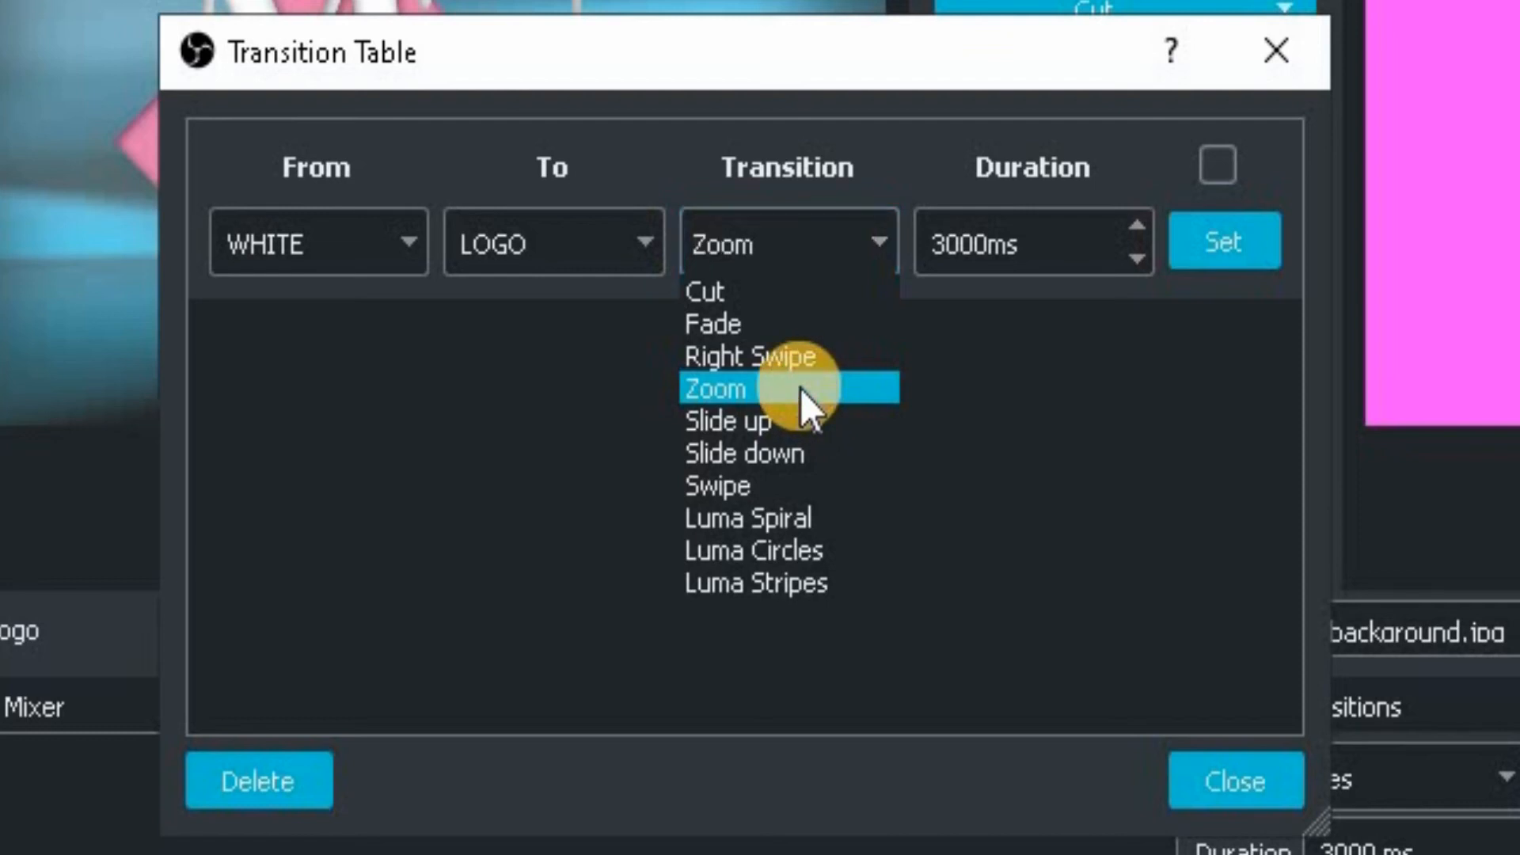
left_click(1240, 241)
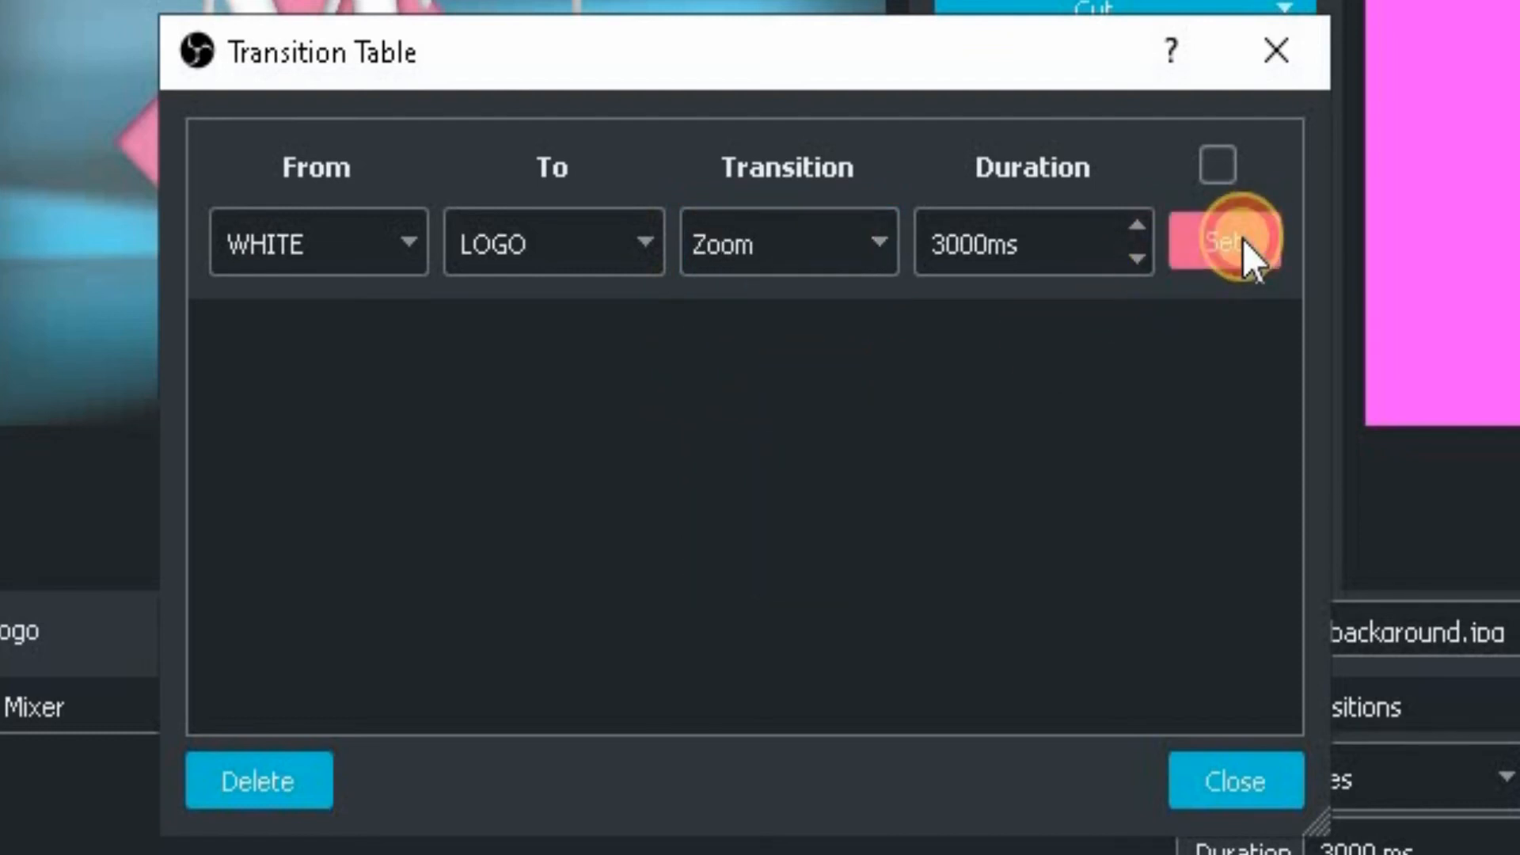
Add a transition table entry from GREEN to RED using Right Swipe at 3000 ms and close the Transition Table
left_click(402, 239)
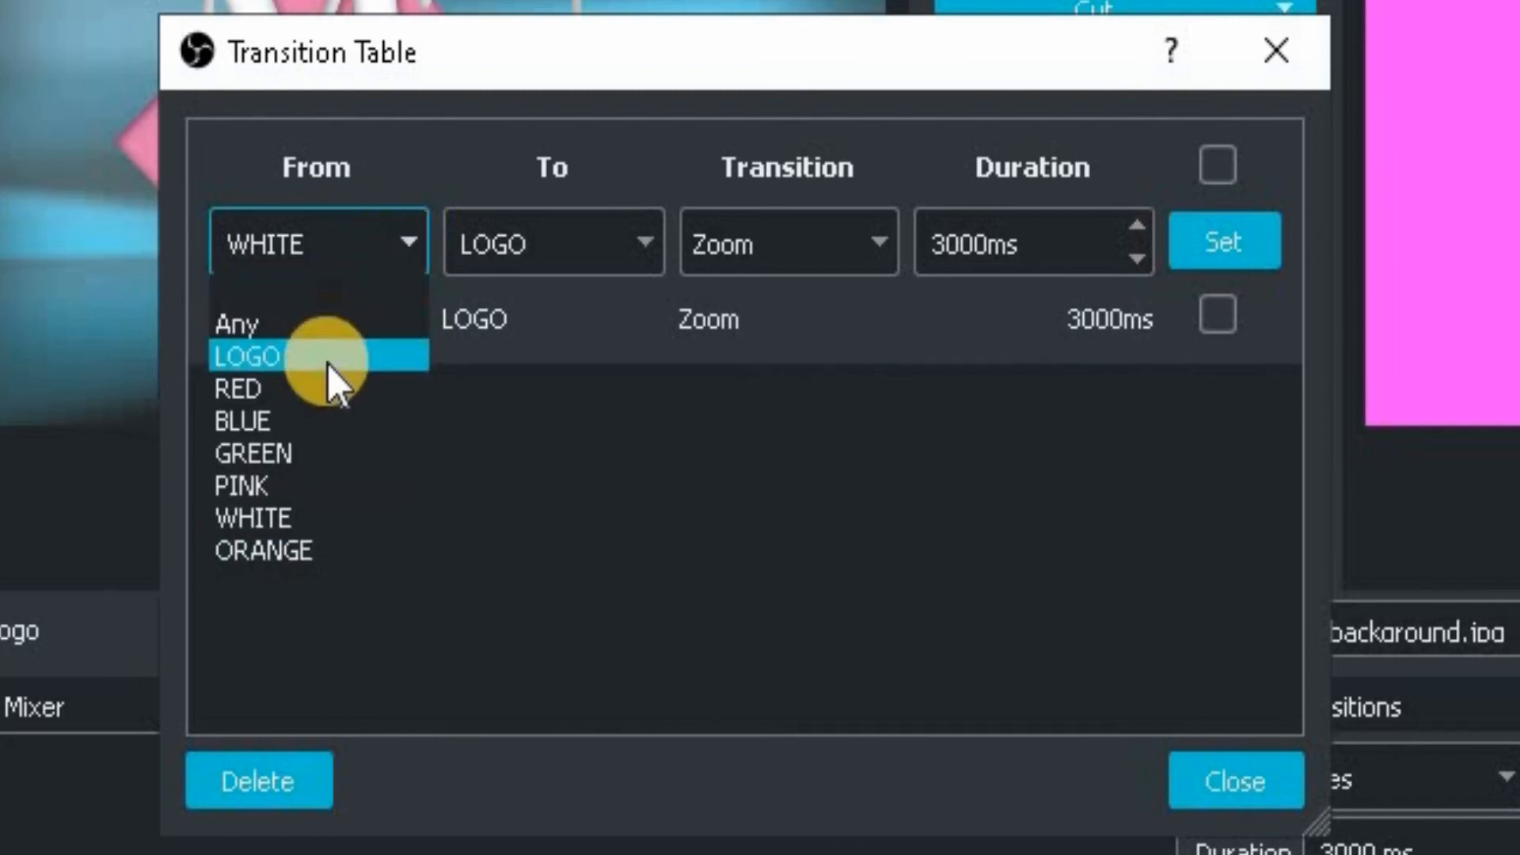
left_click(313, 451)
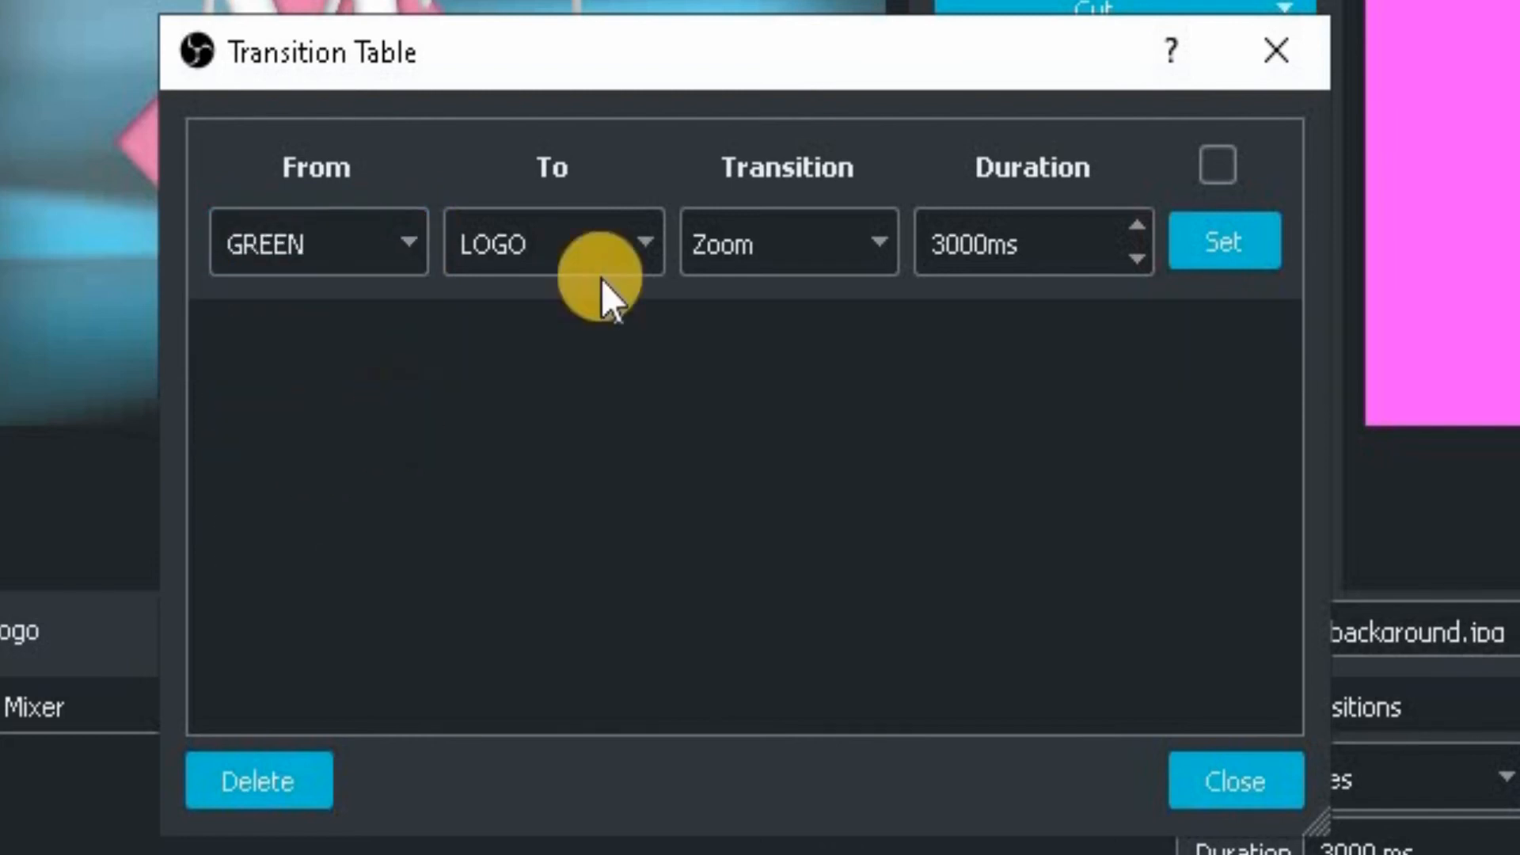
left_click(641, 243)
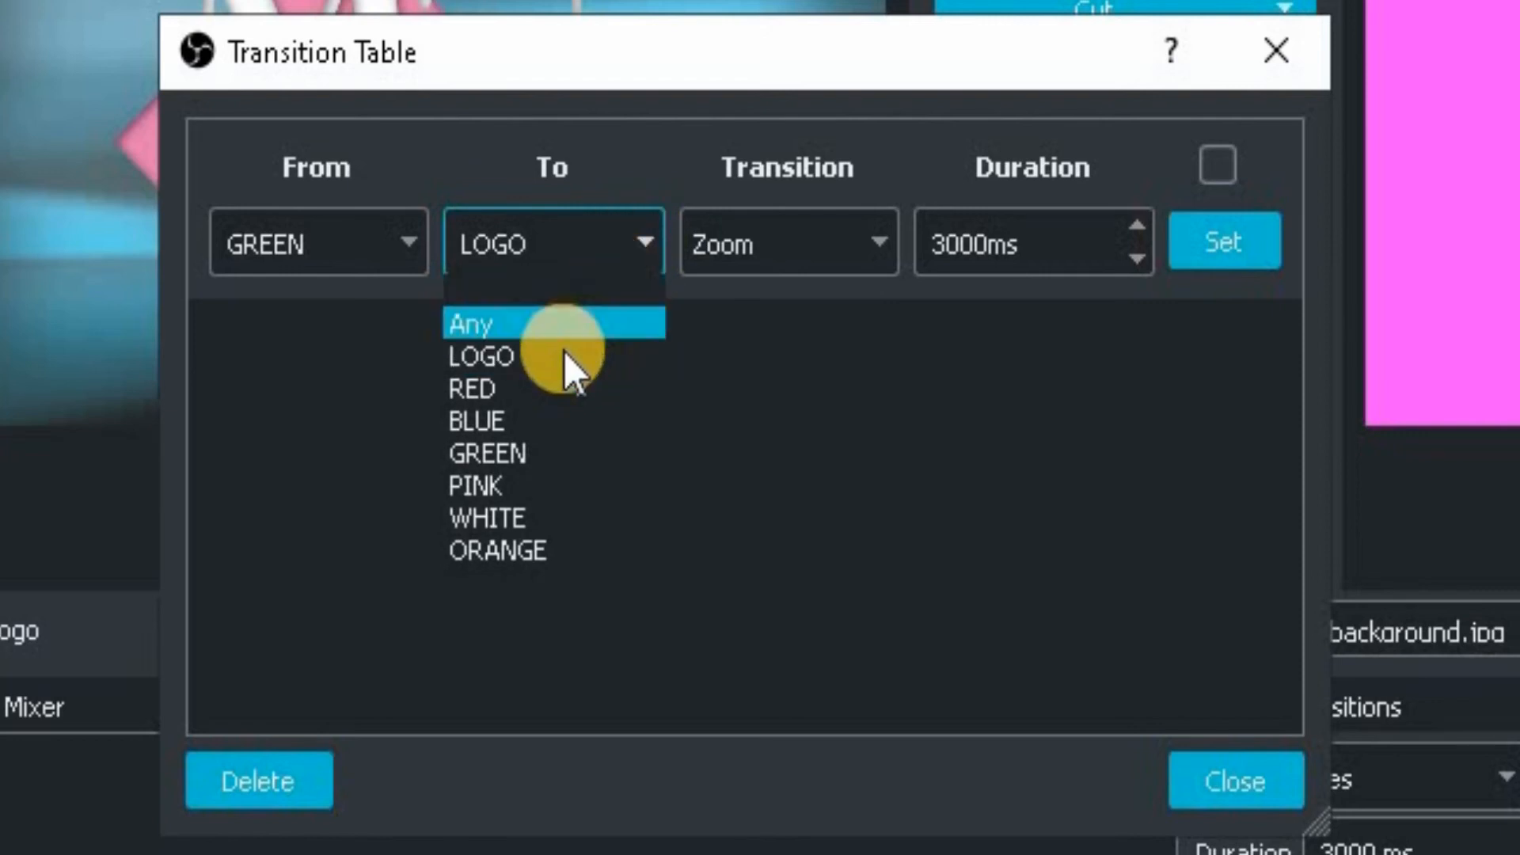
left_click(548, 377)
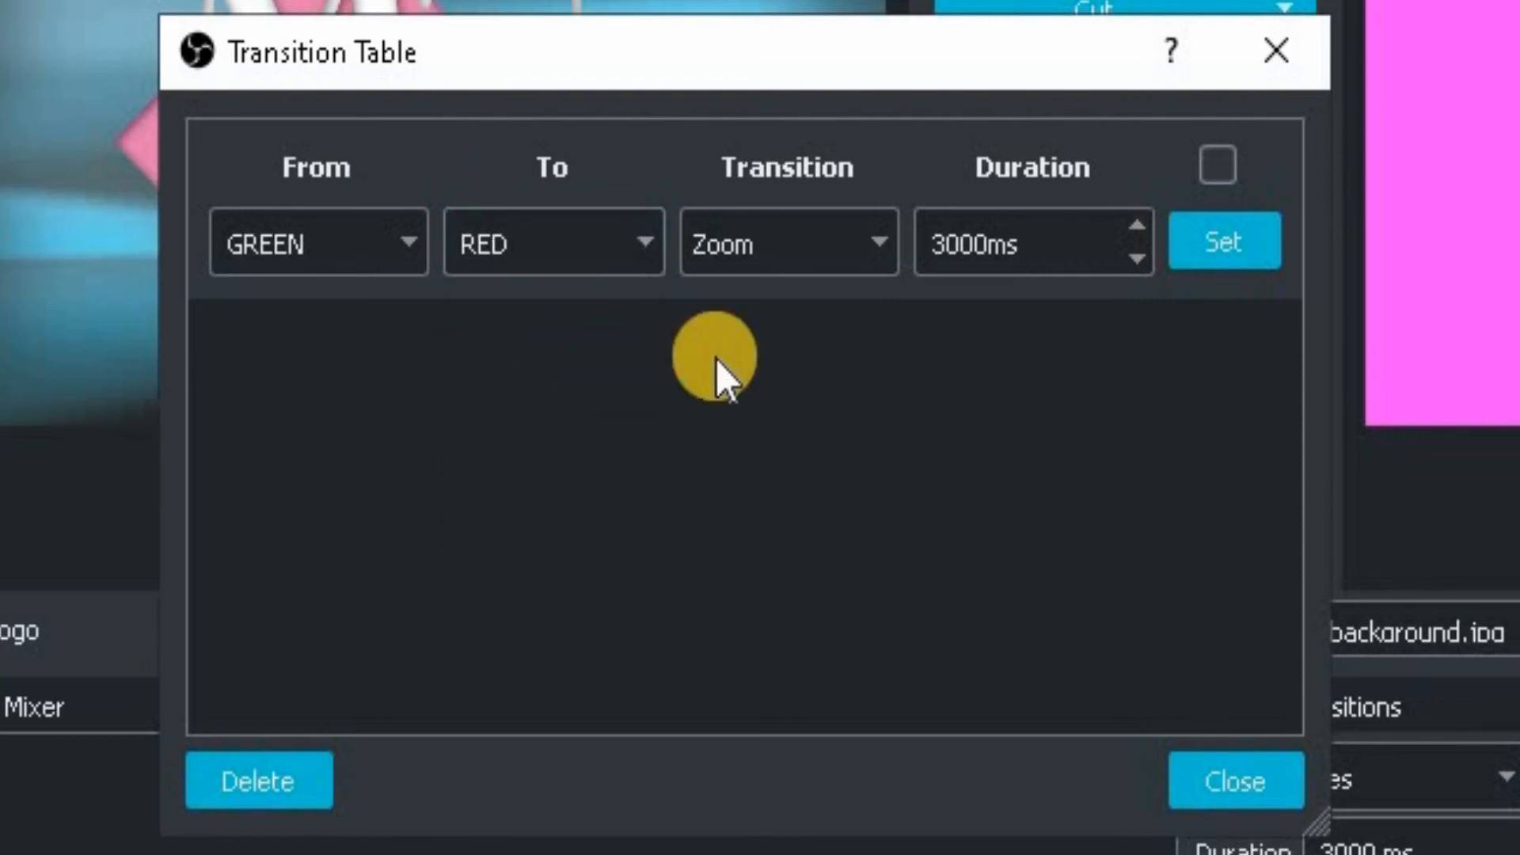
left_click(873, 231)
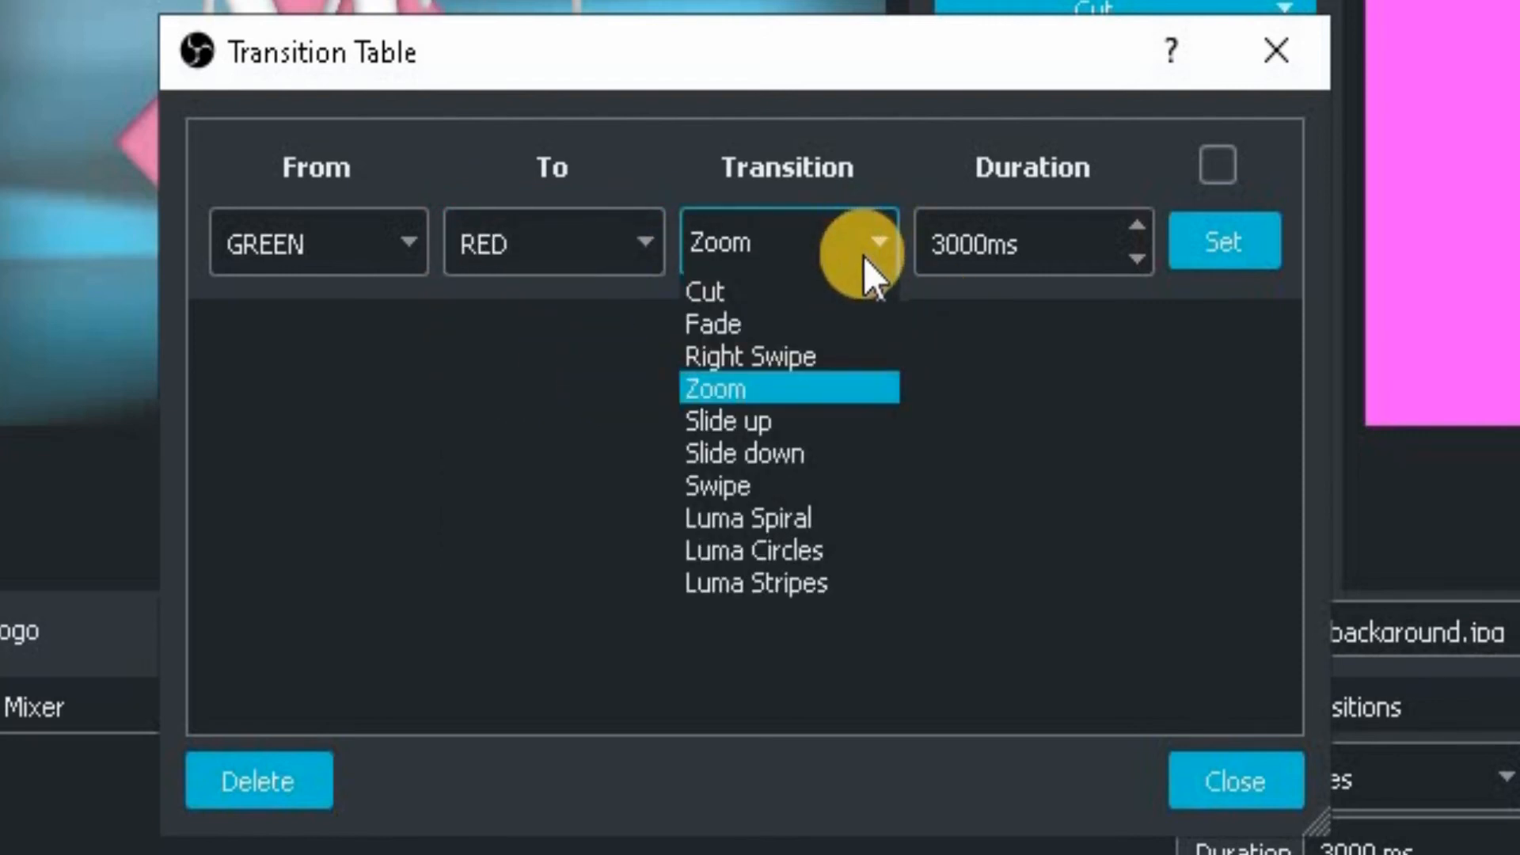
left_click(835, 355)
left_click(1227, 244)
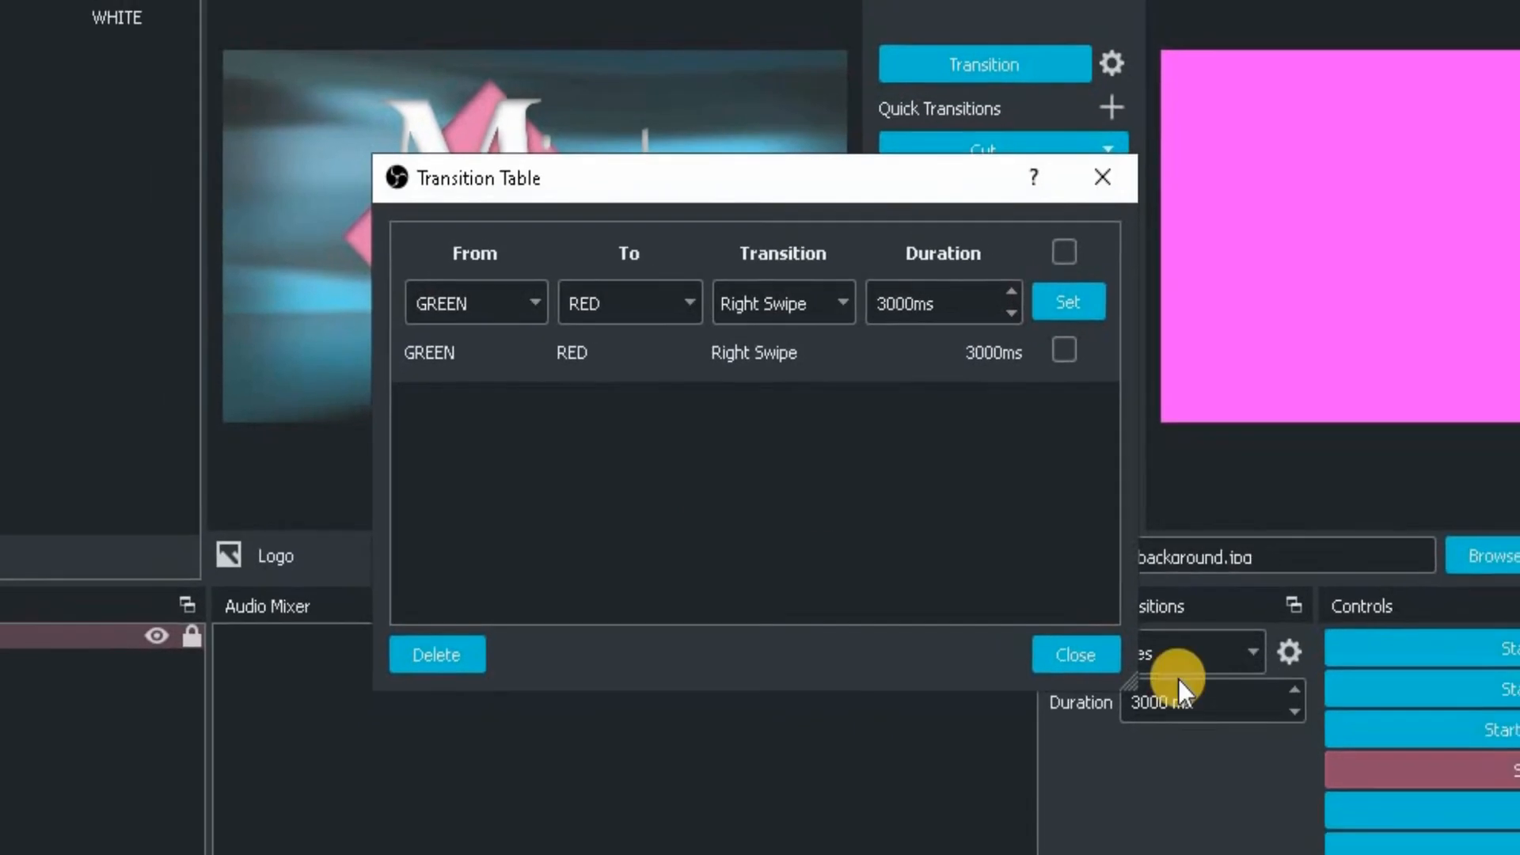
left_click(1075, 655)
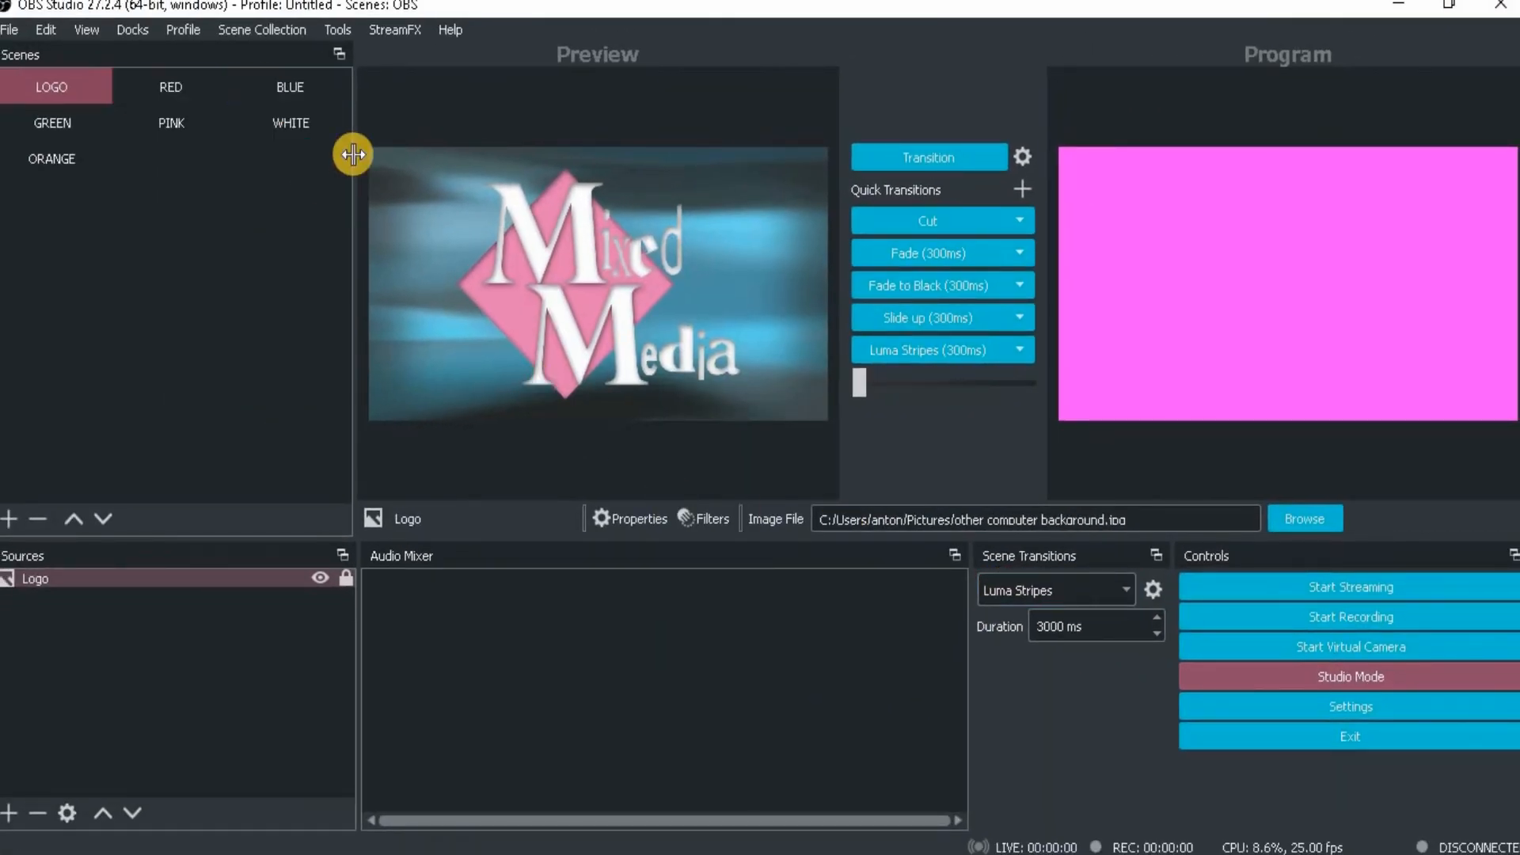
Review the Transition Table entries, mark and unmark the GREEN to RED entry, and close the table
left_click(340, 28)
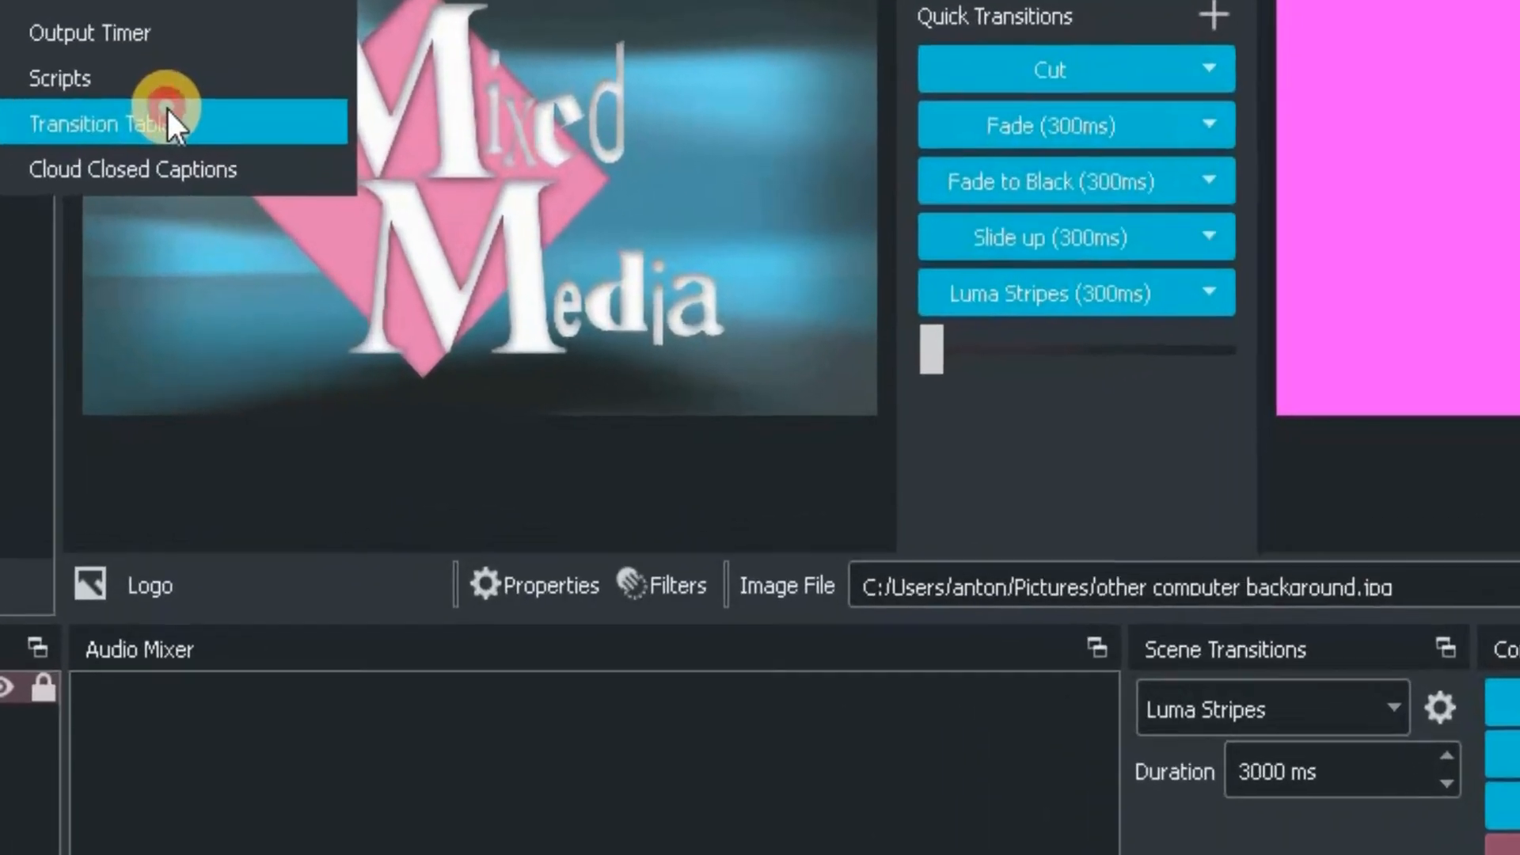
left_click(408, 252)
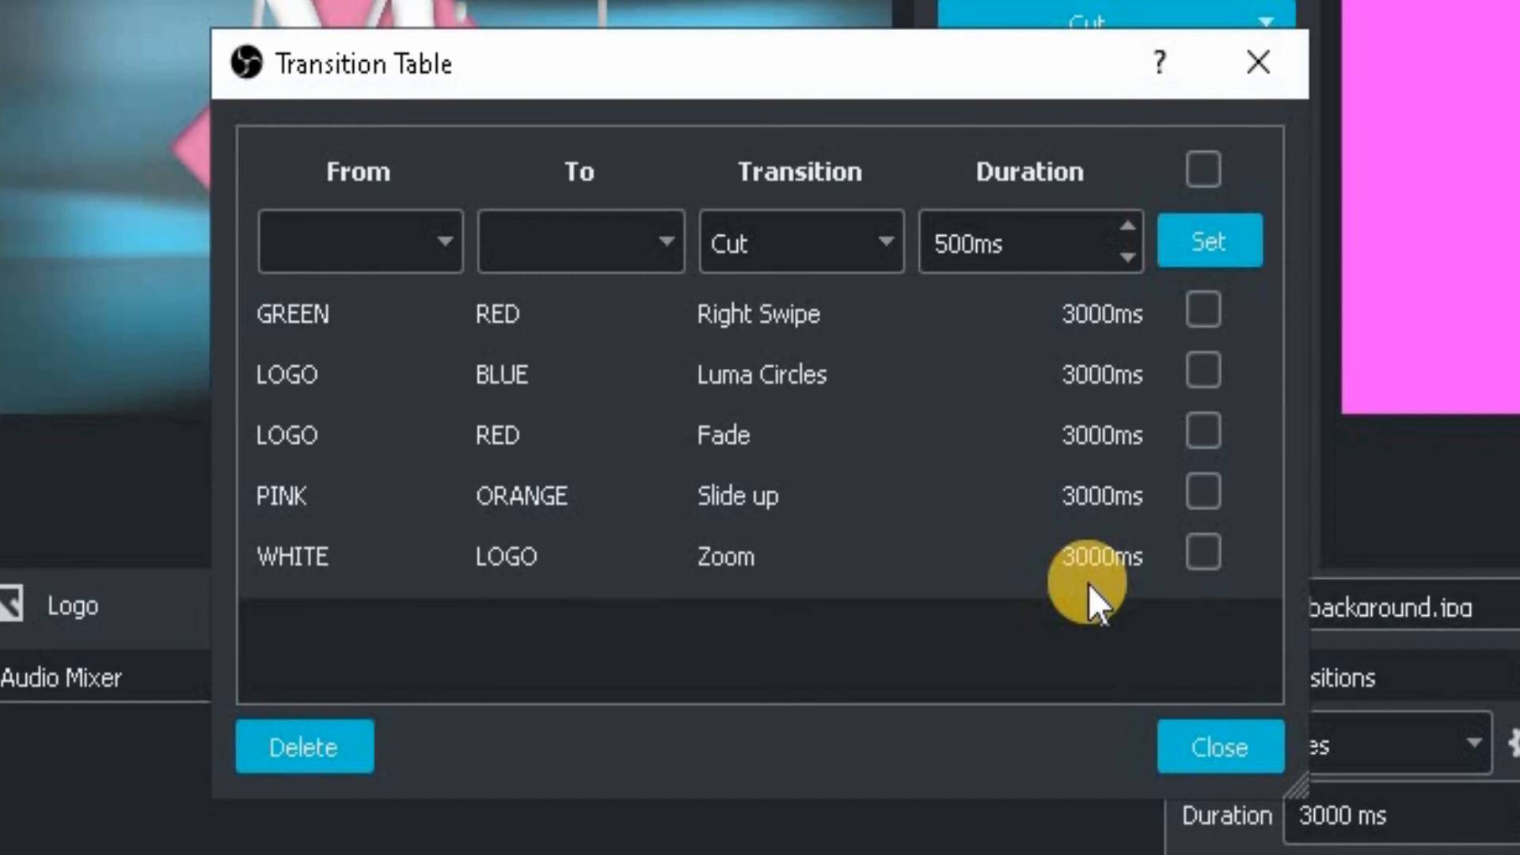
left_click(1204, 307)
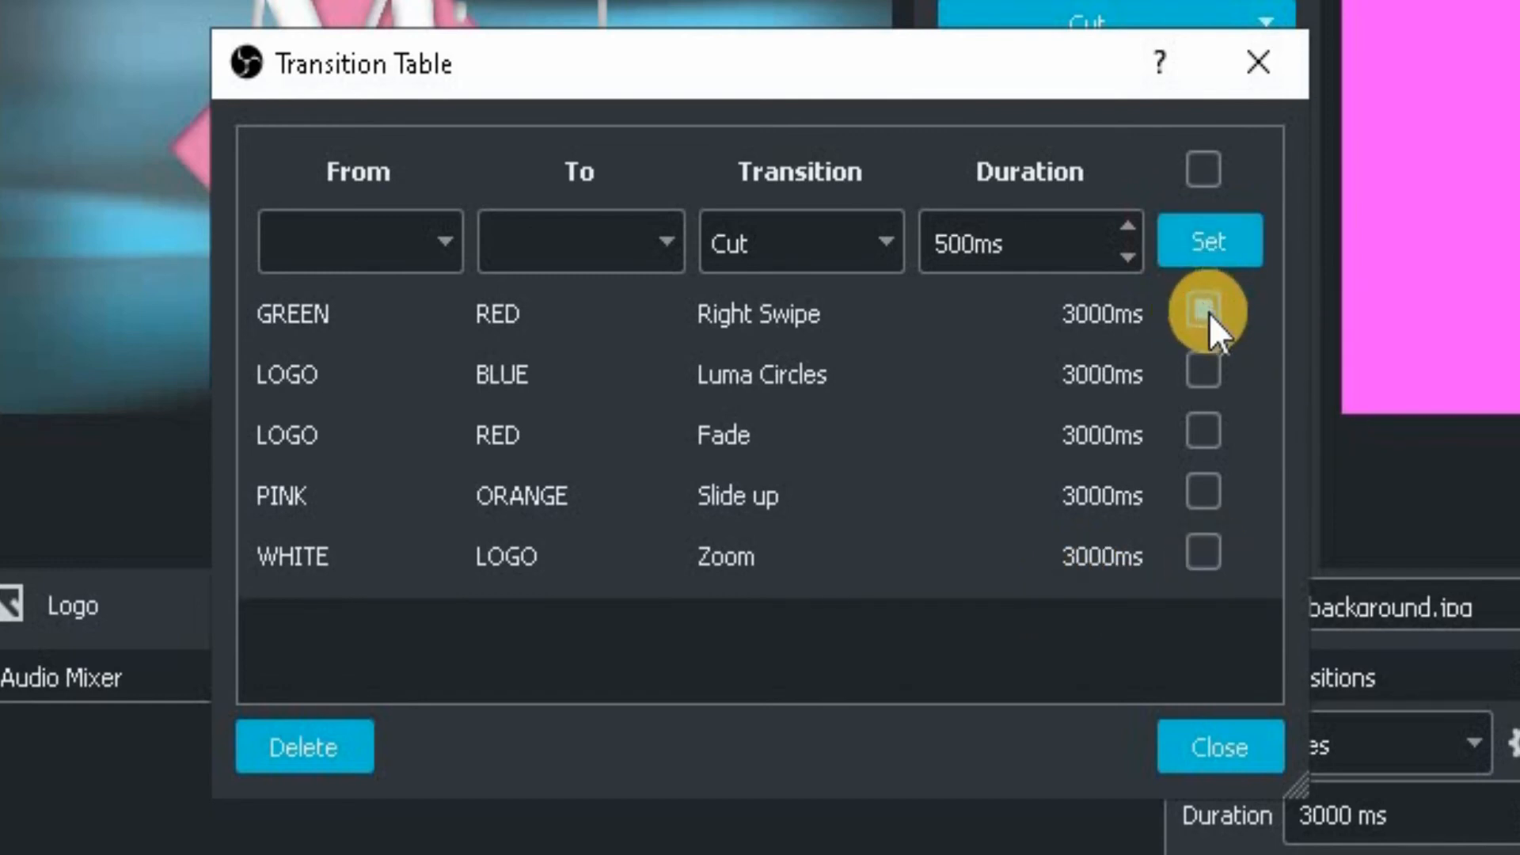
left_click(304, 746)
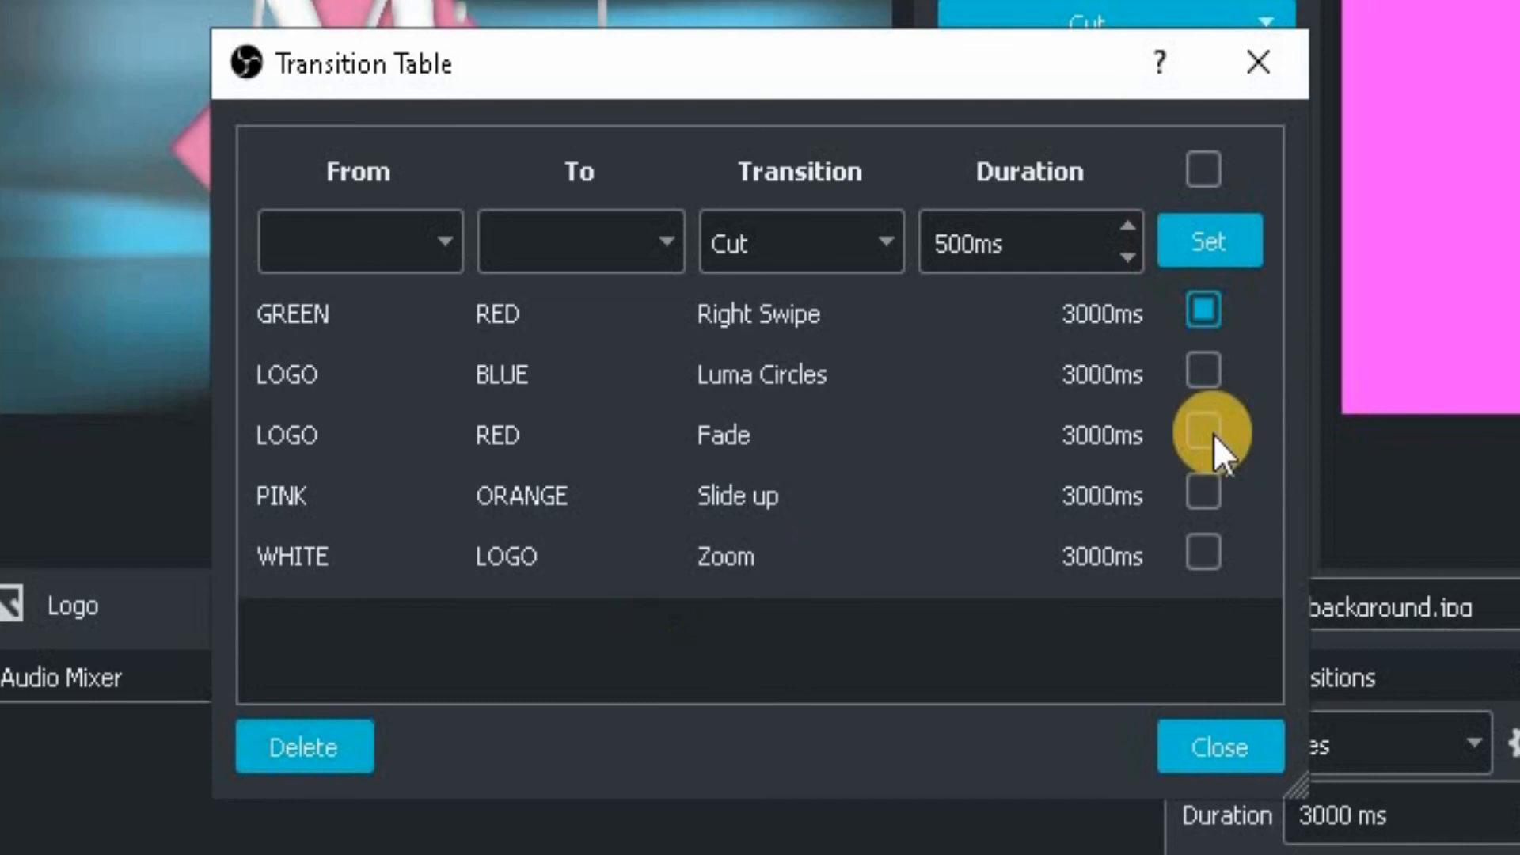
left_click(1222, 245)
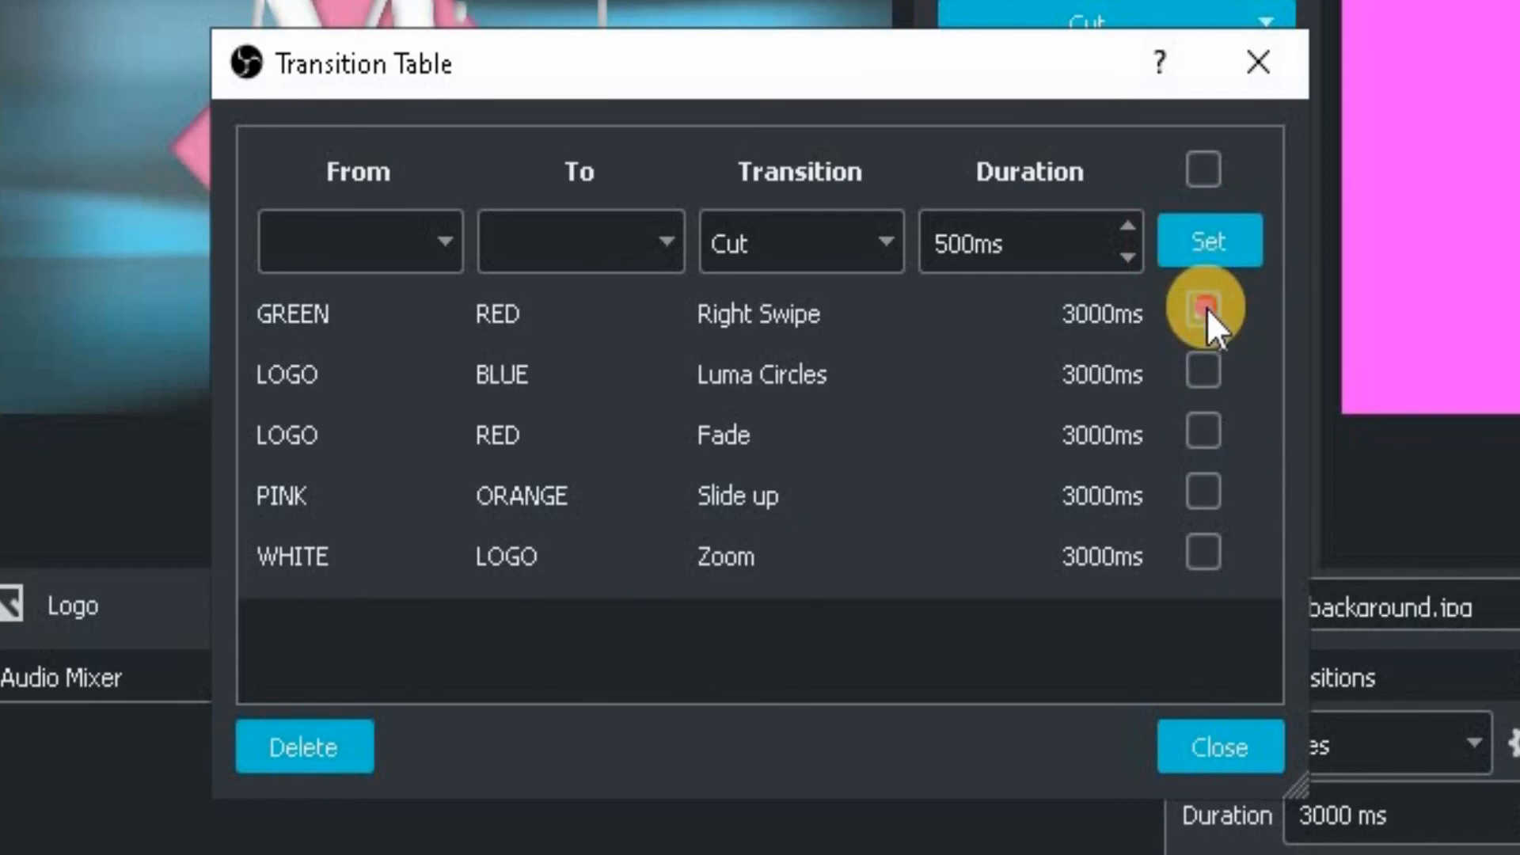
left_click(1230, 744)
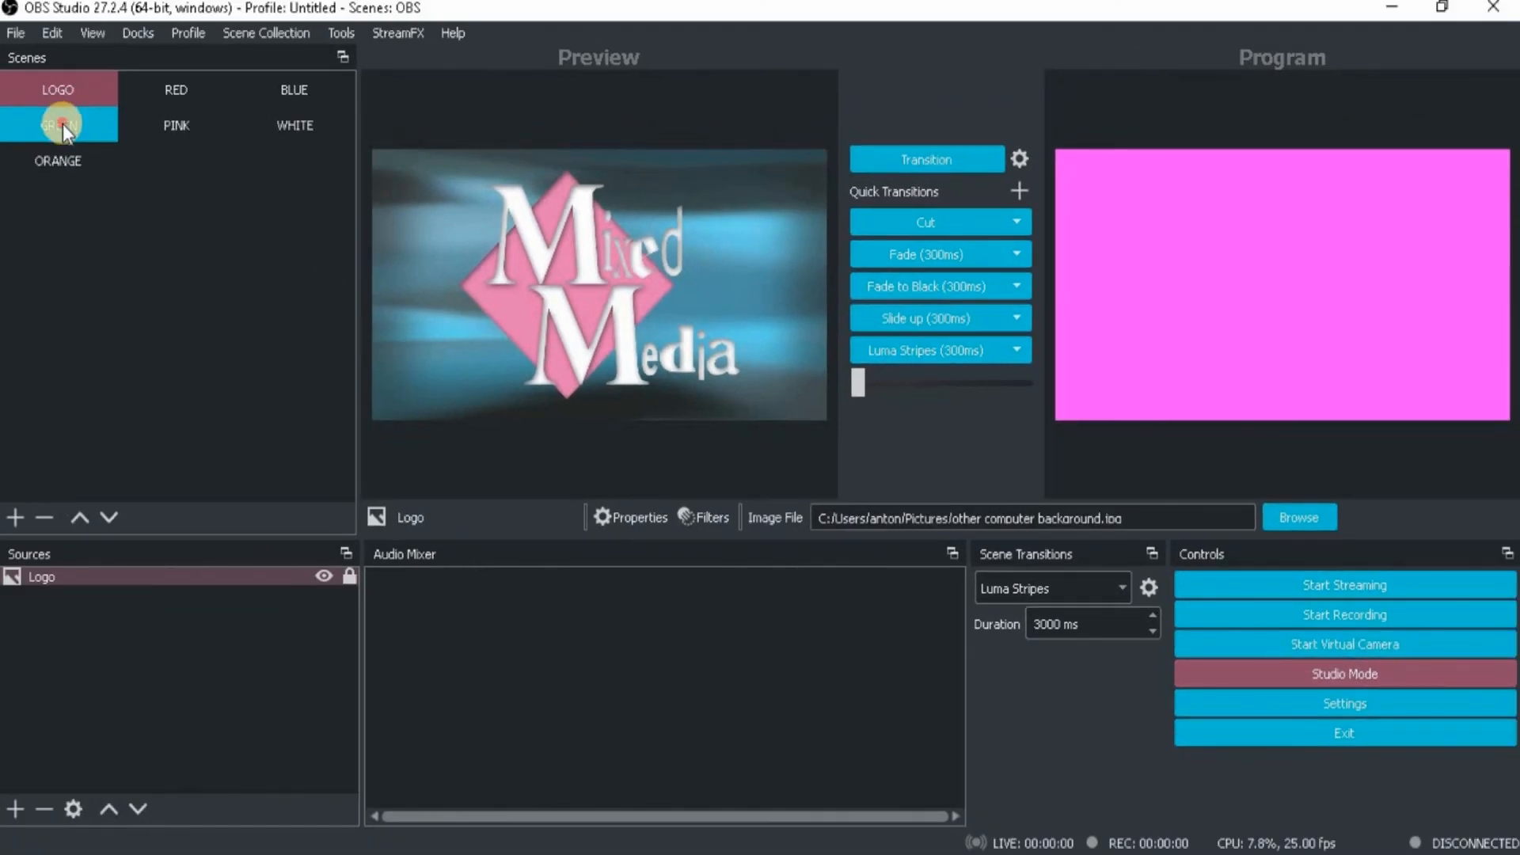
Send the GREEN scene to Program and transition from it to RED to test their assigned transition
left_click(64, 124)
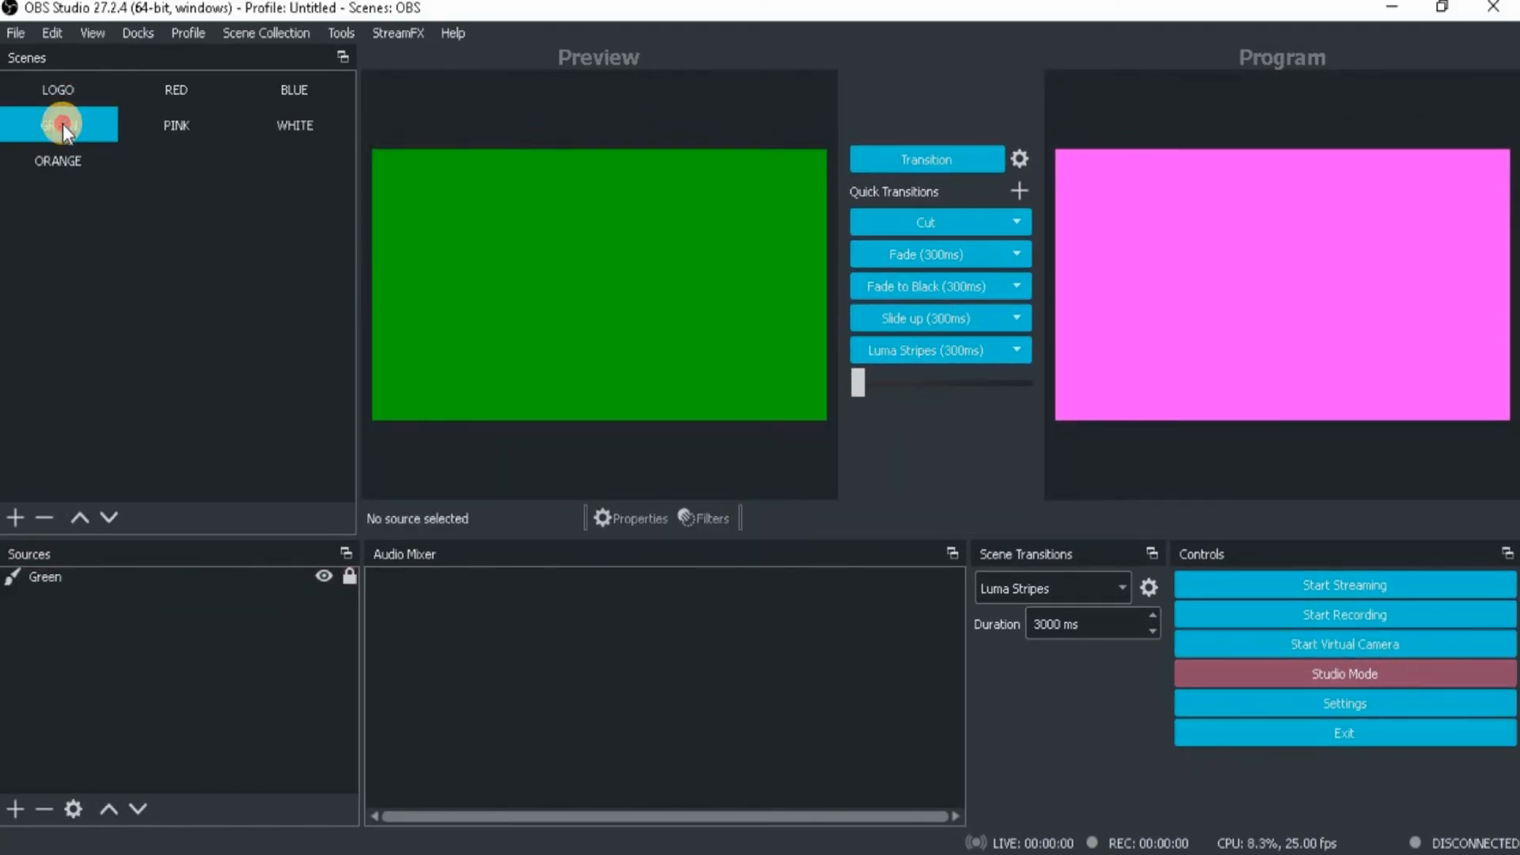
double_click(63, 124)
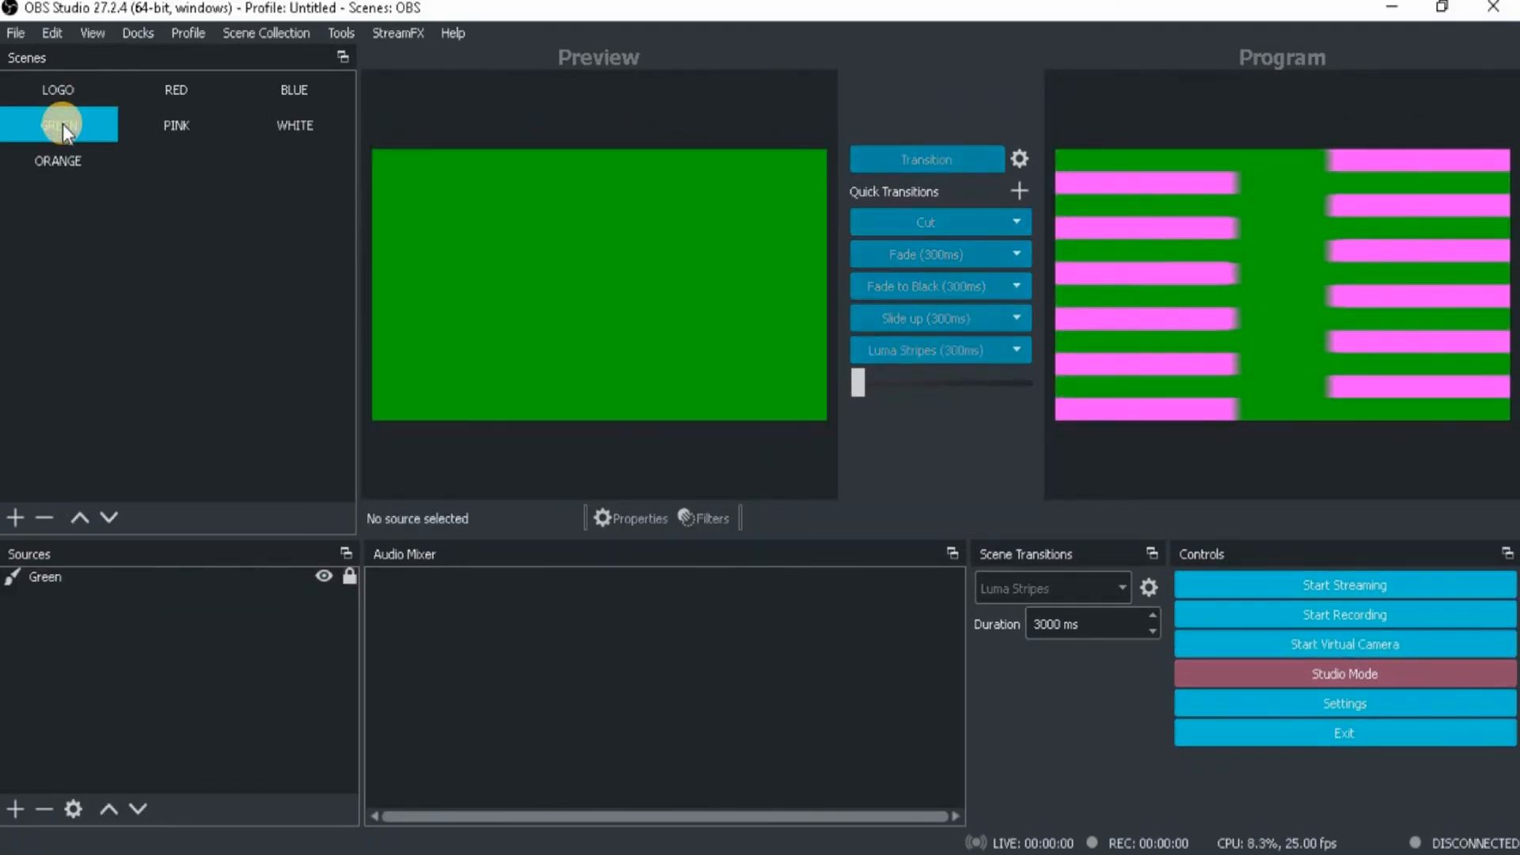
left_click(173, 122)
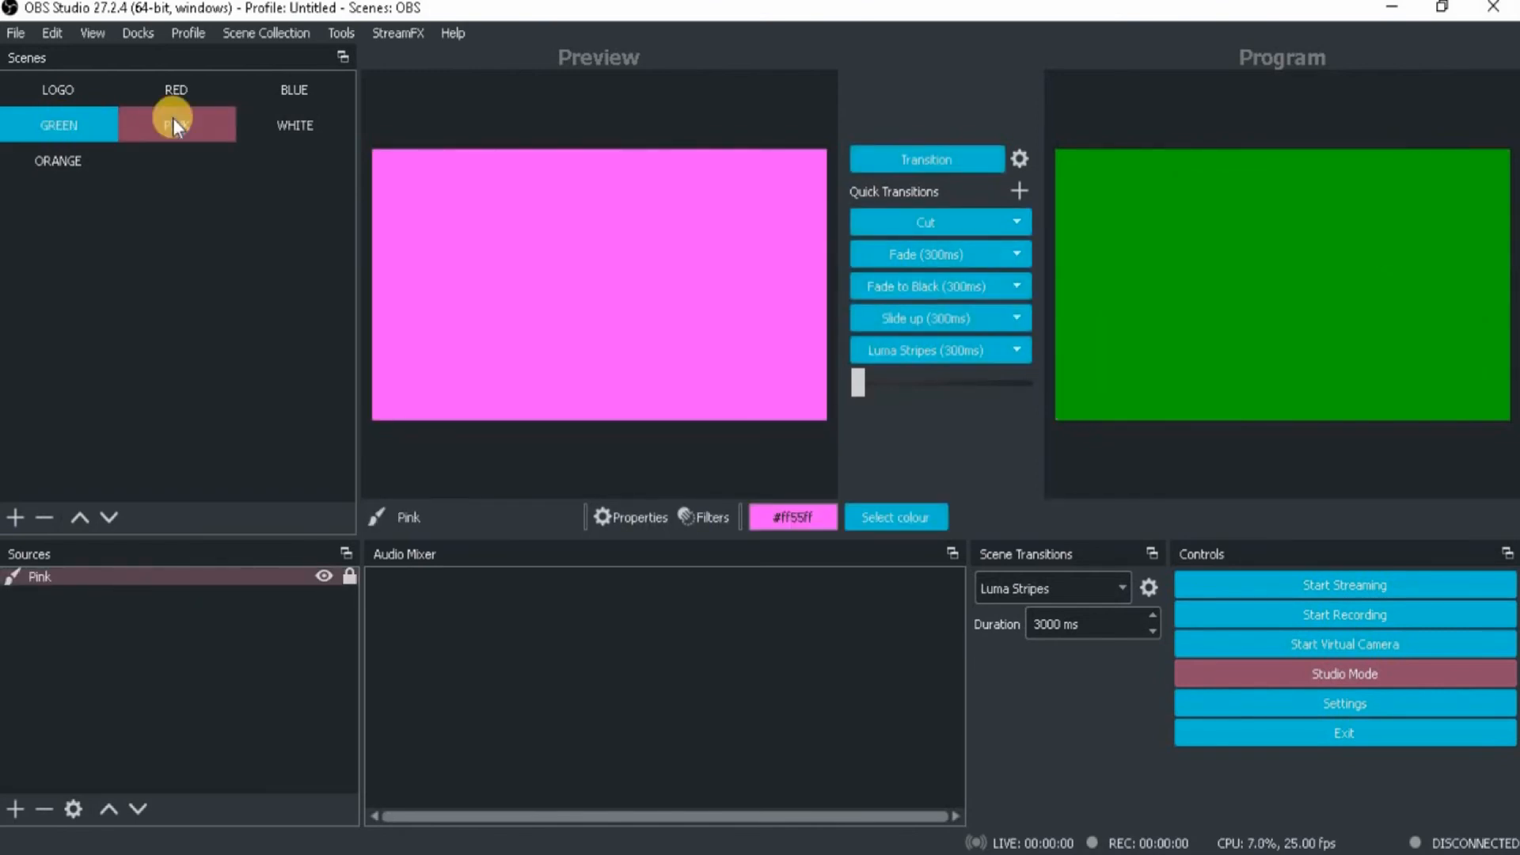
double_click(174, 91)
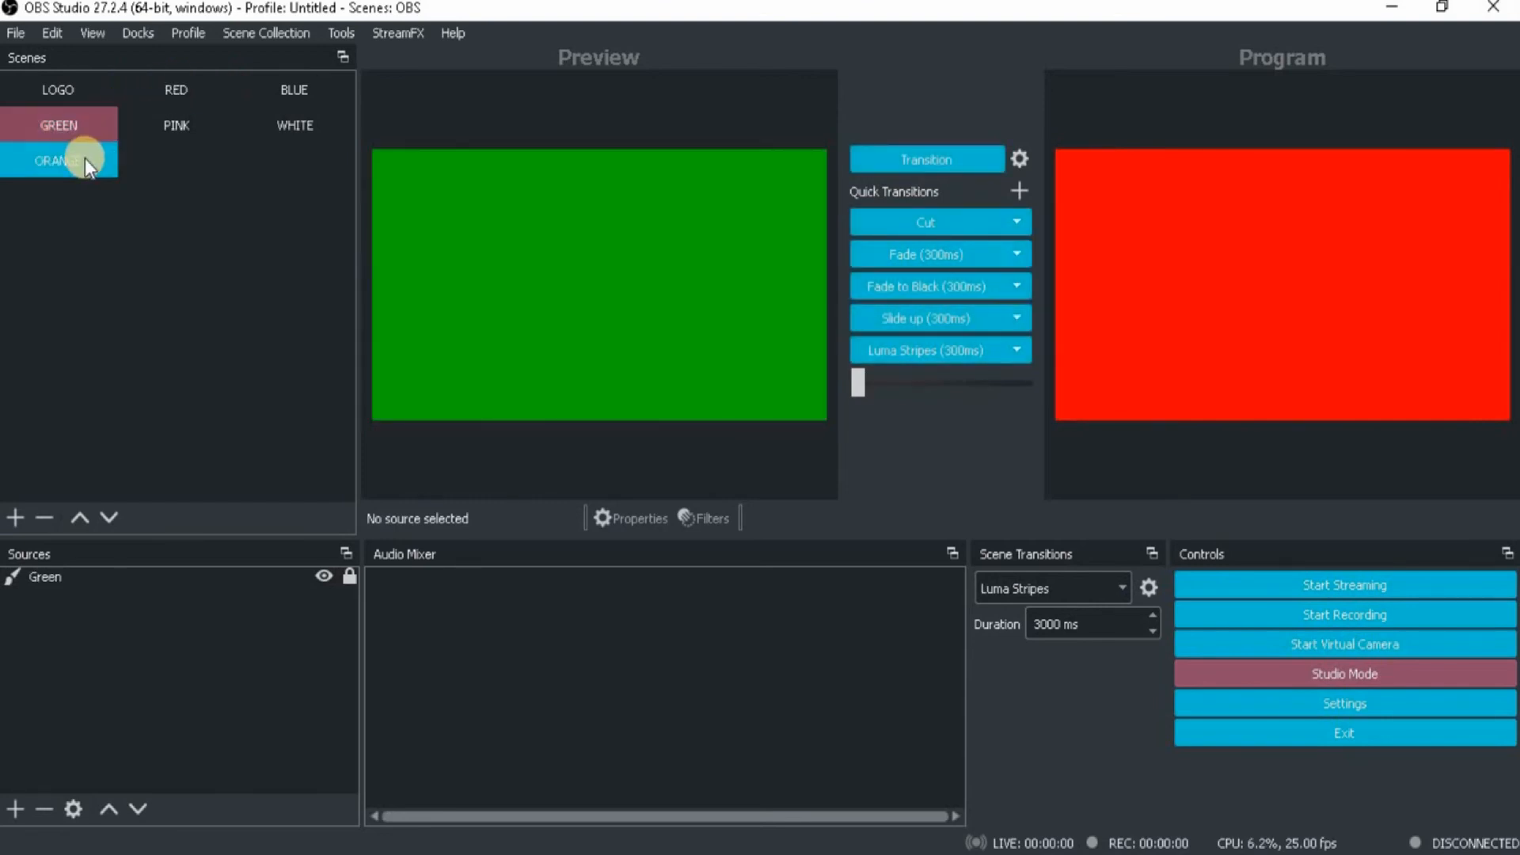
Send the WHITE scene to Program and transition from it to LOGO to test their assigned transition
double_click(288, 126)
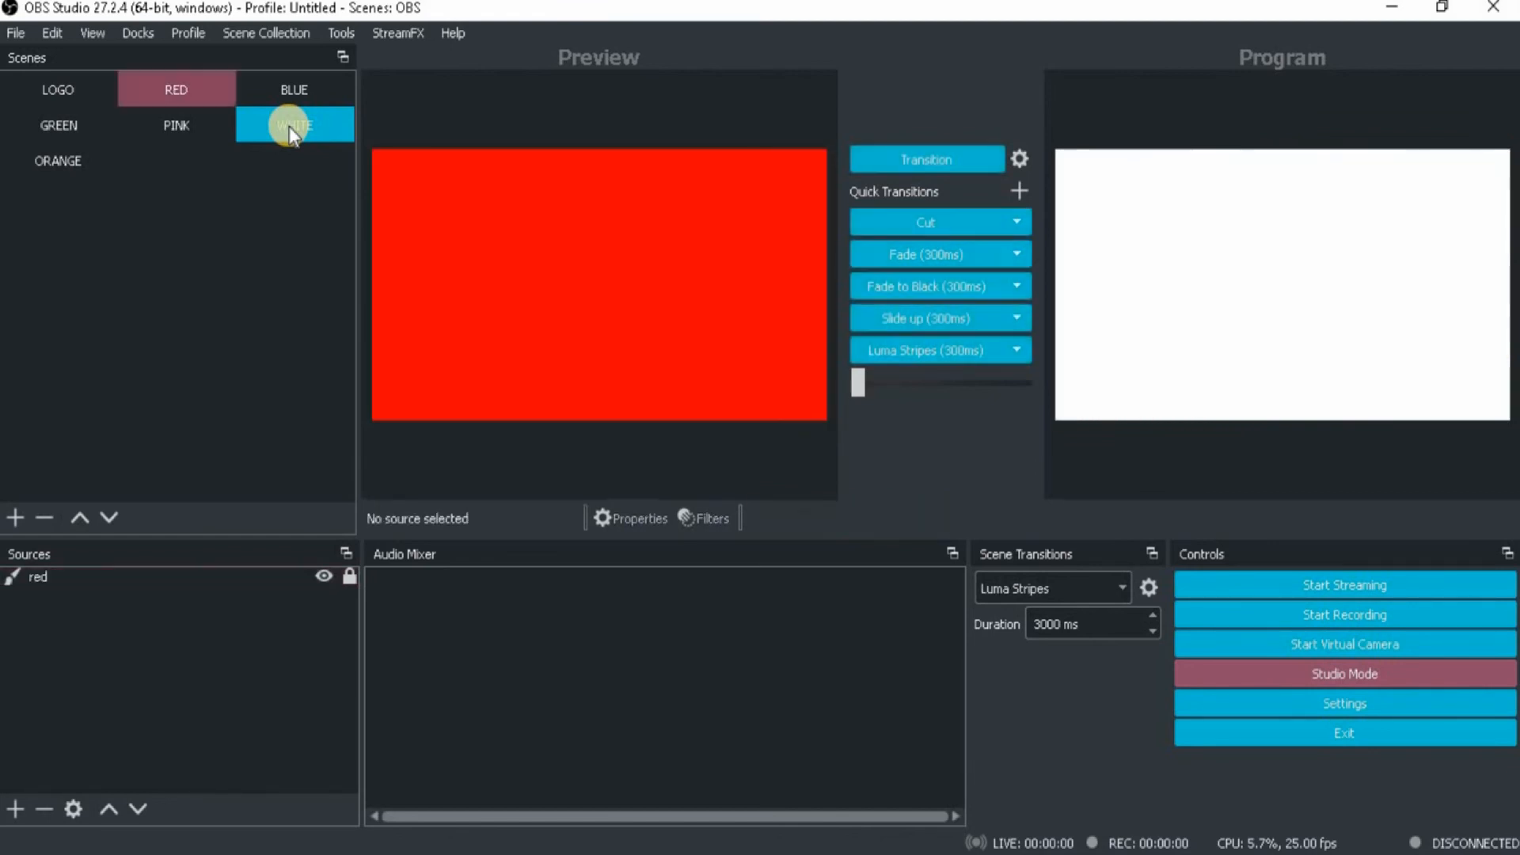
left_click(69, 96)
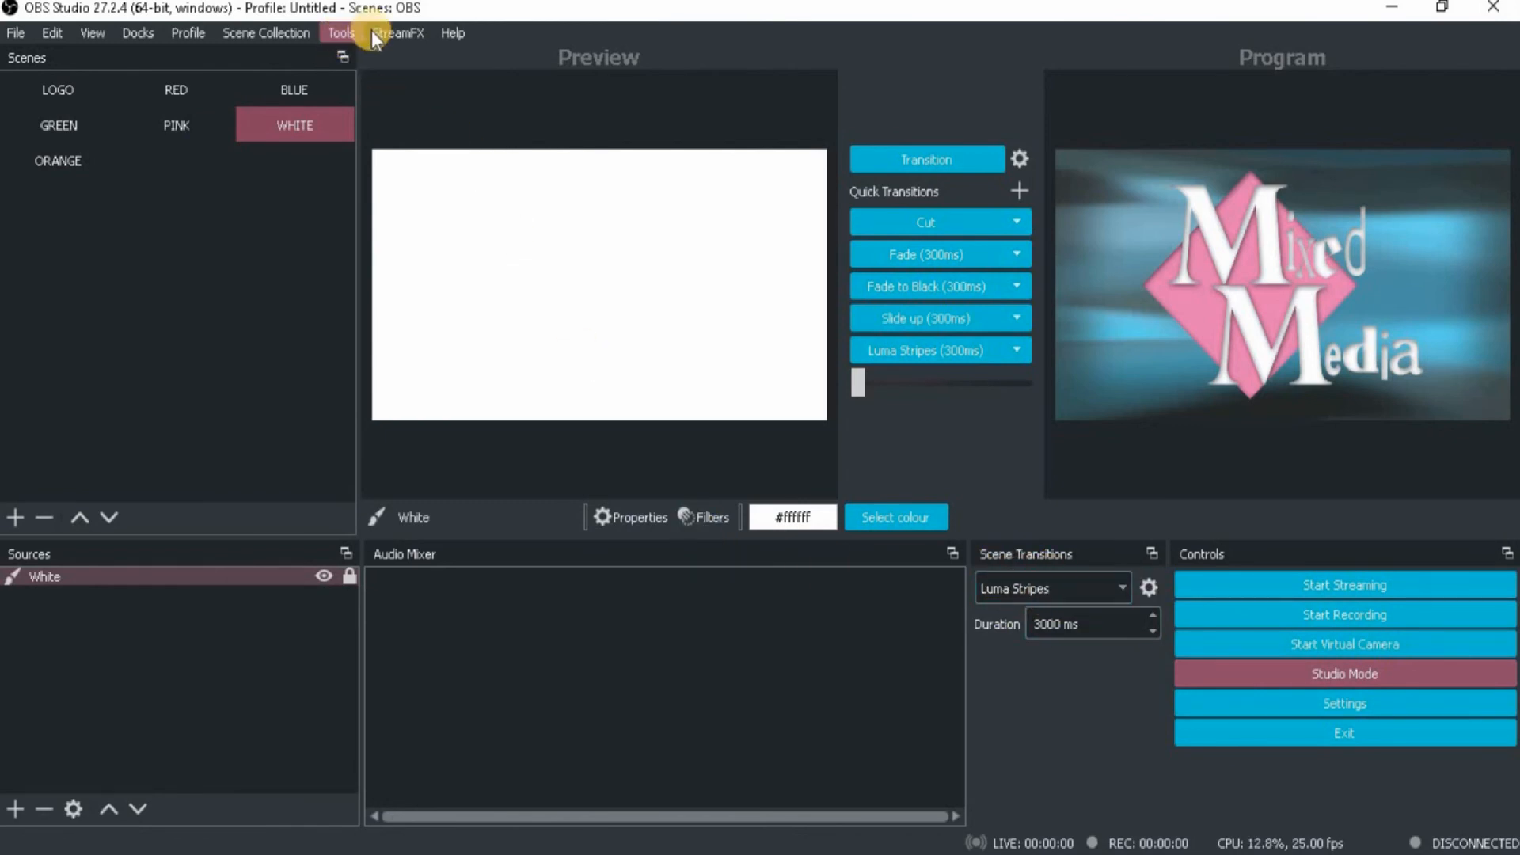
Add a transition table entry from PINK to LOGO using Fade at 3000 ms
left_click(342, 33)
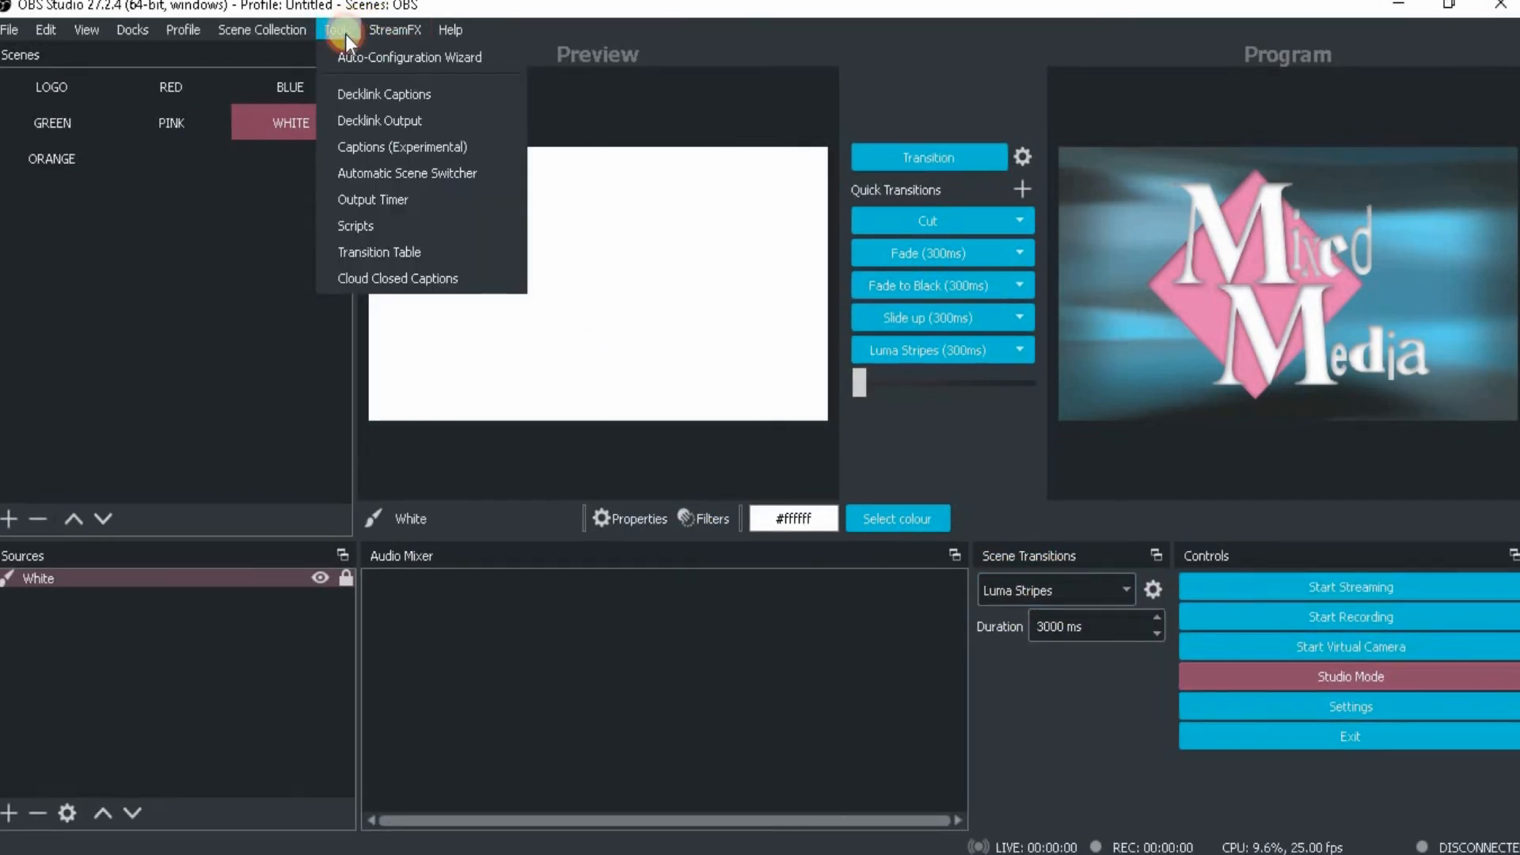
left_click(412, 254)
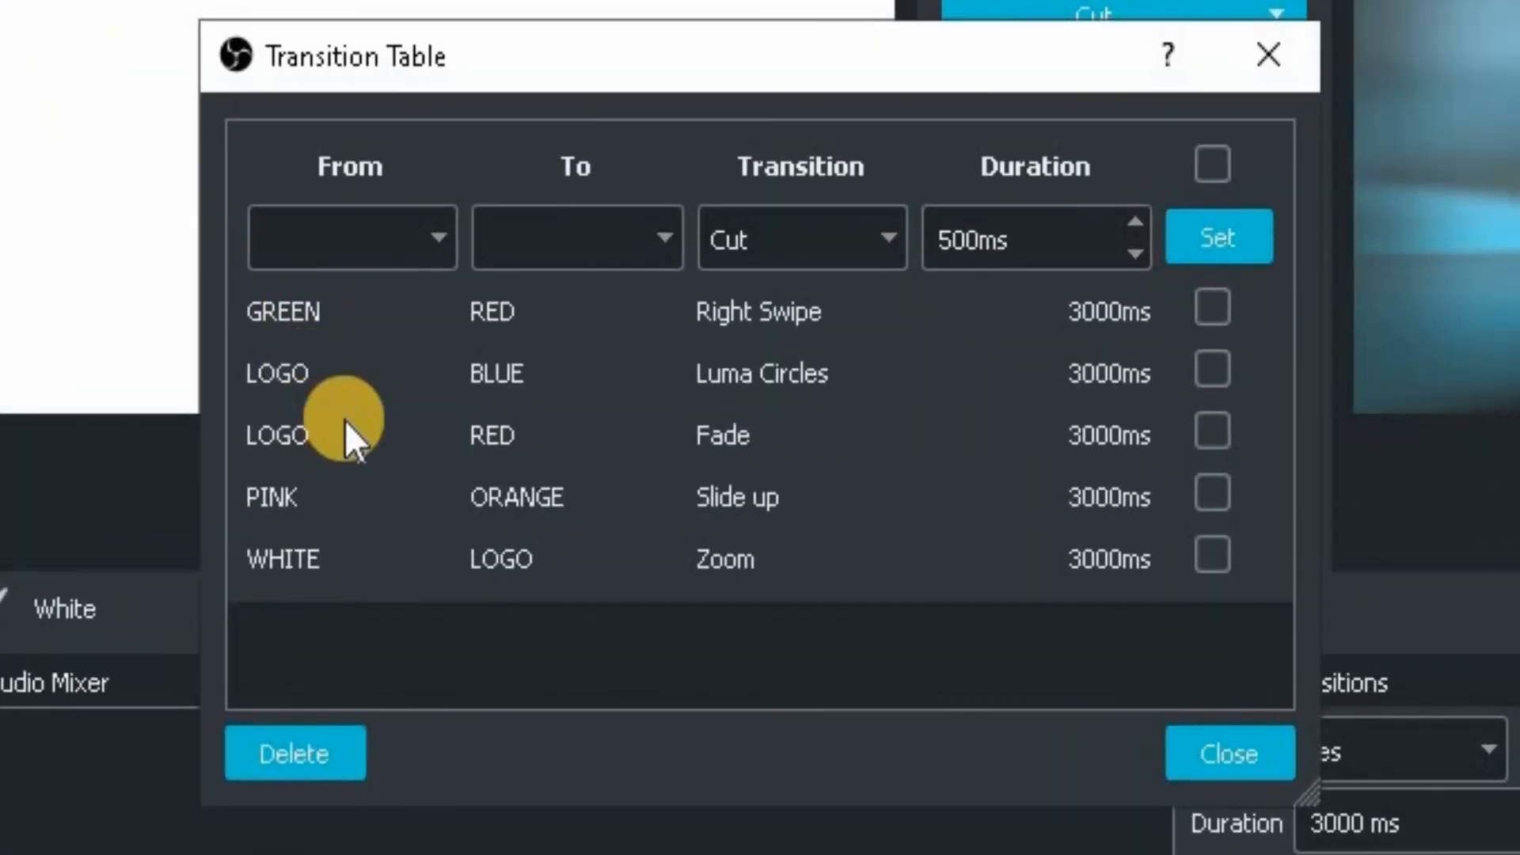
left_click(435, 236)
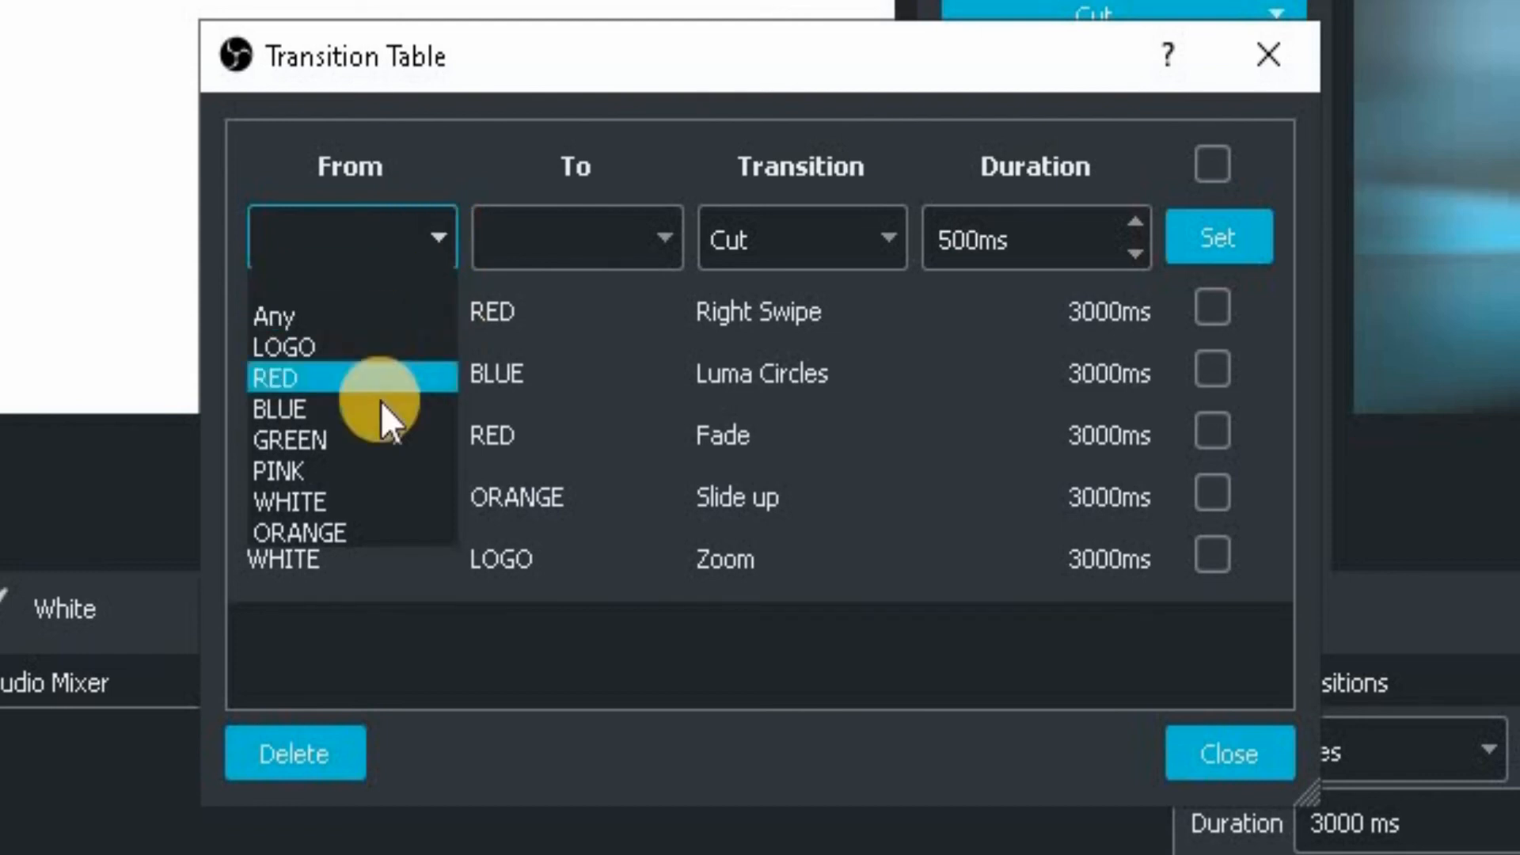
left_click(360, 470)
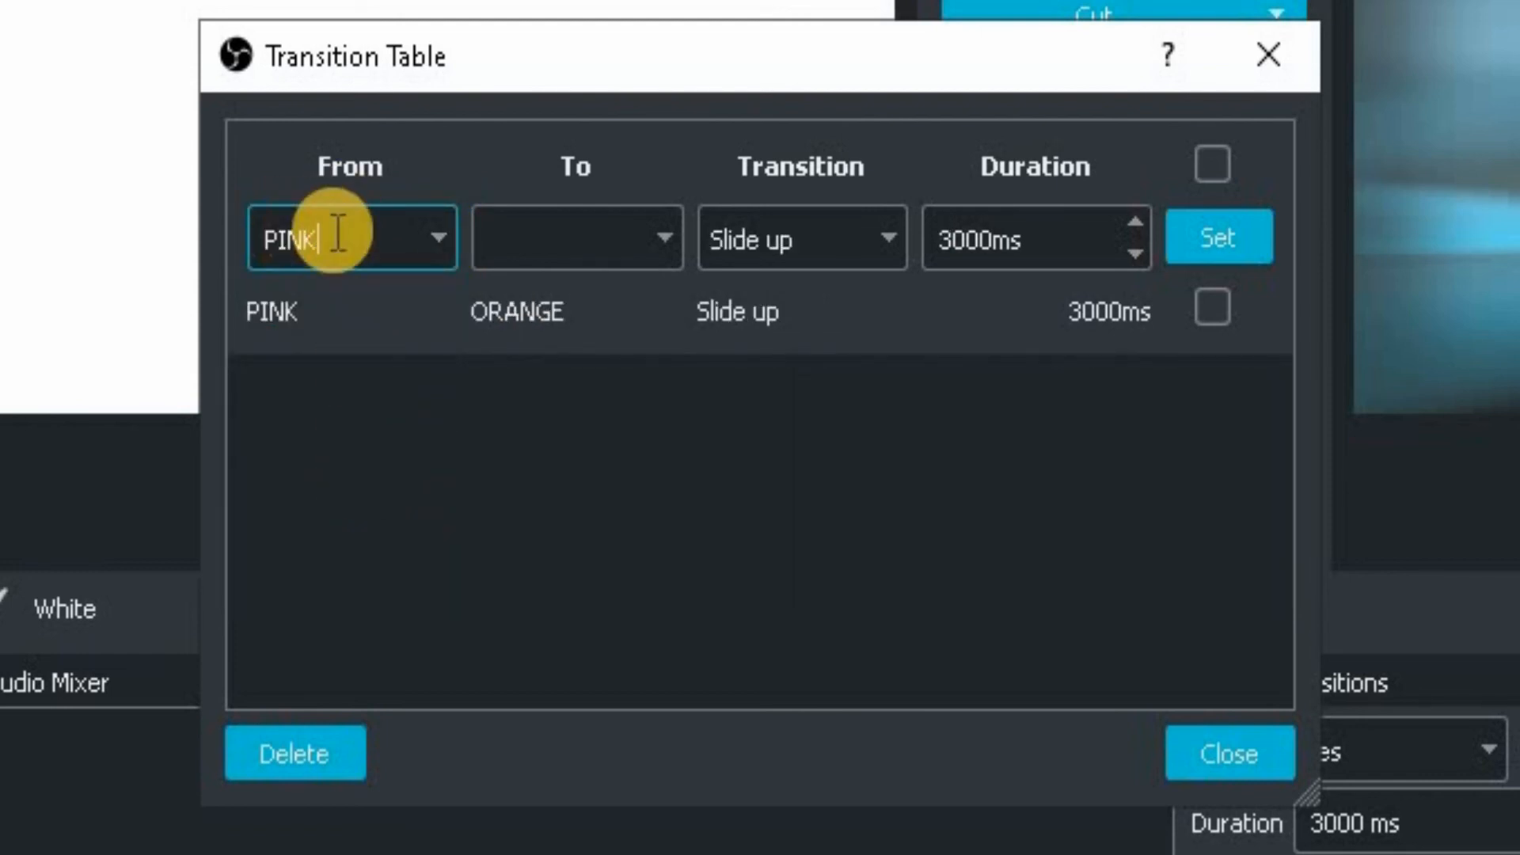
left_click(668, 231)
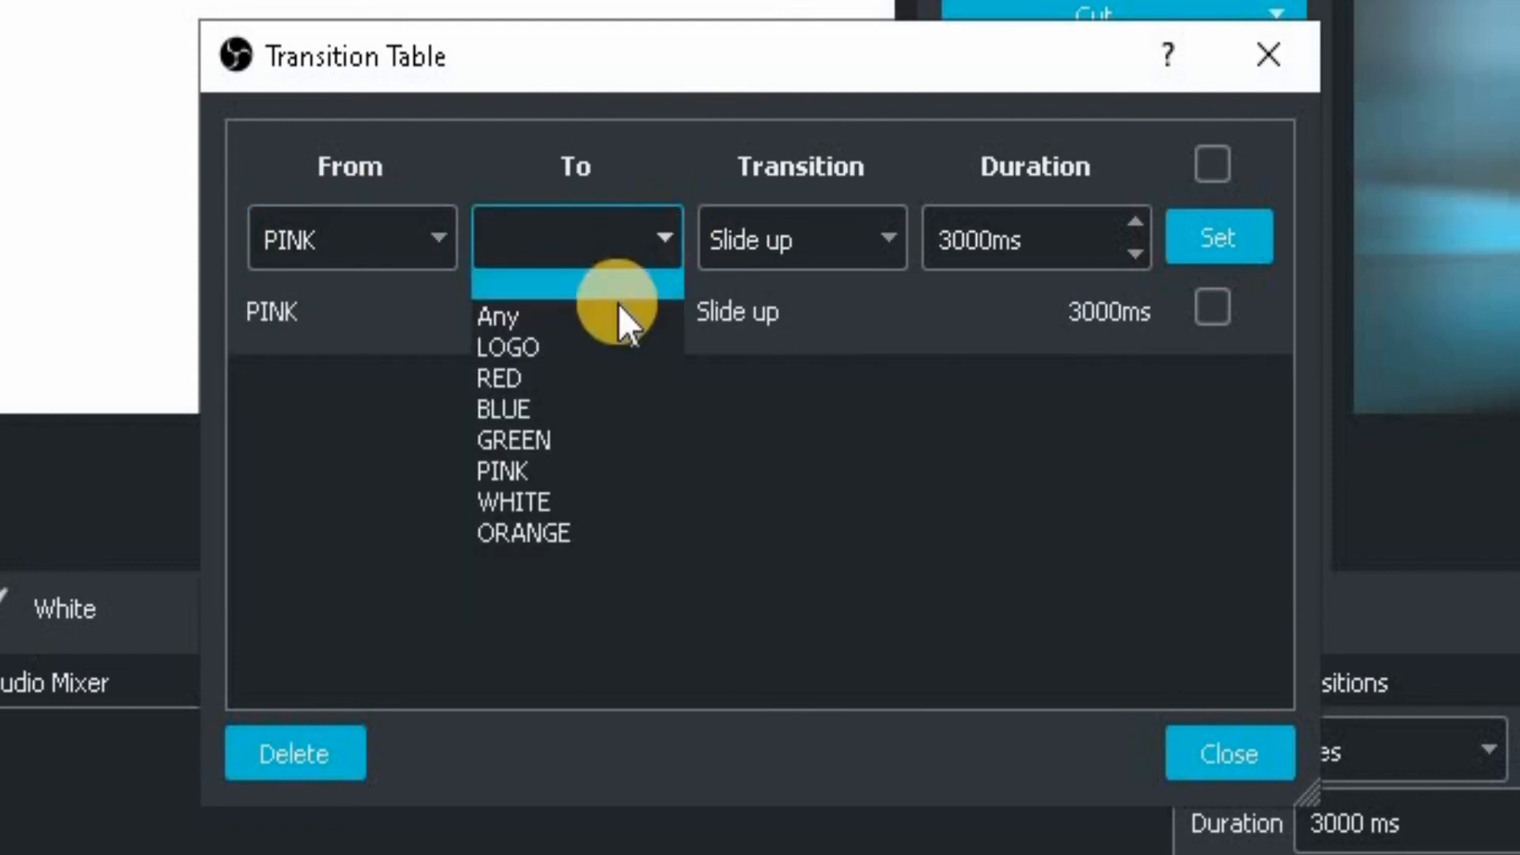
left_click(576, 349)
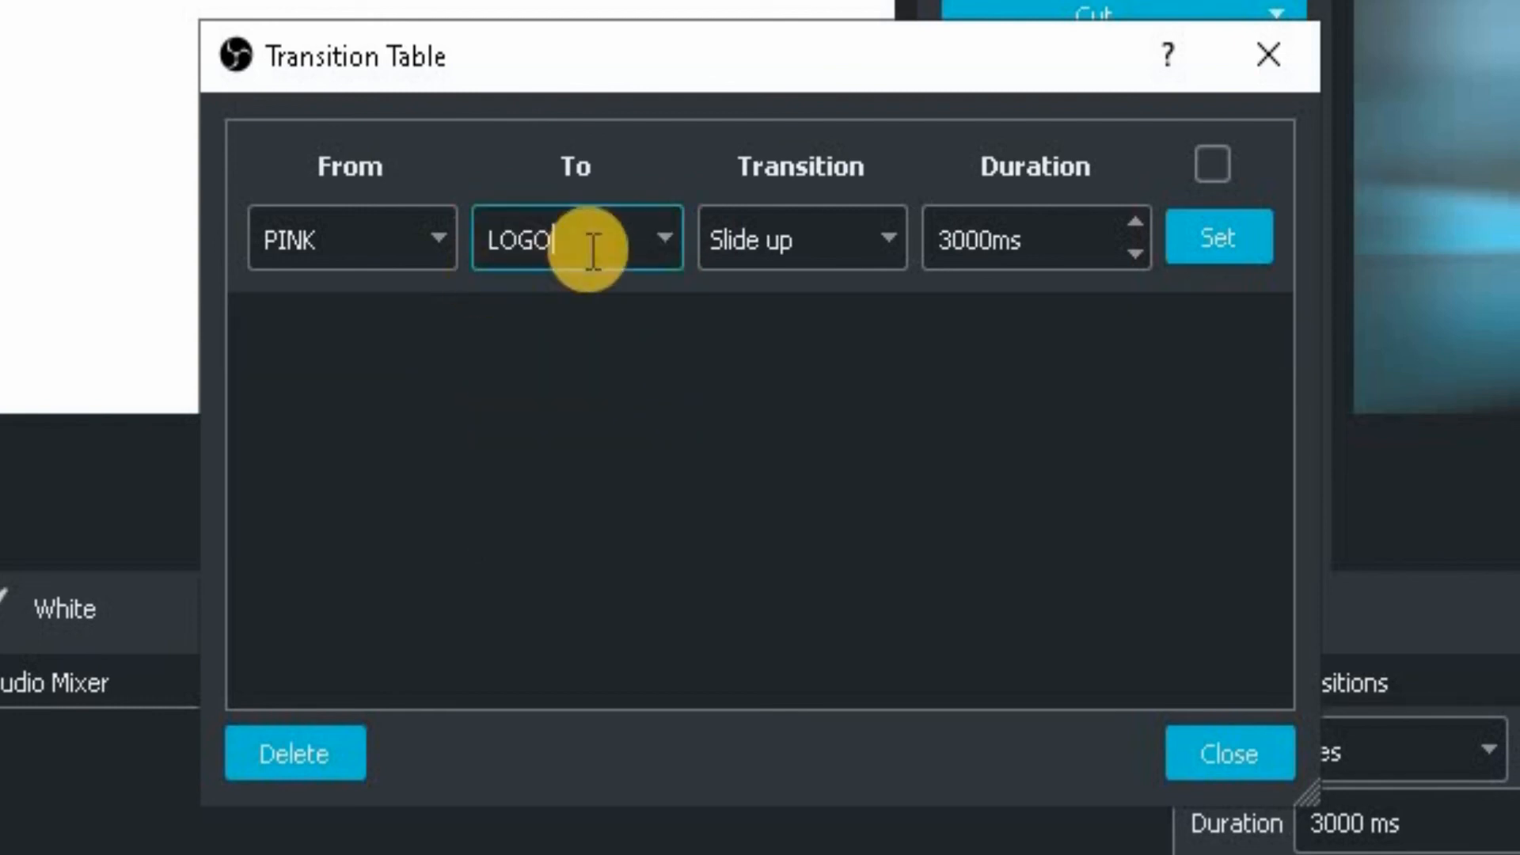
left_click(881, 236)
left_click(796, 316)
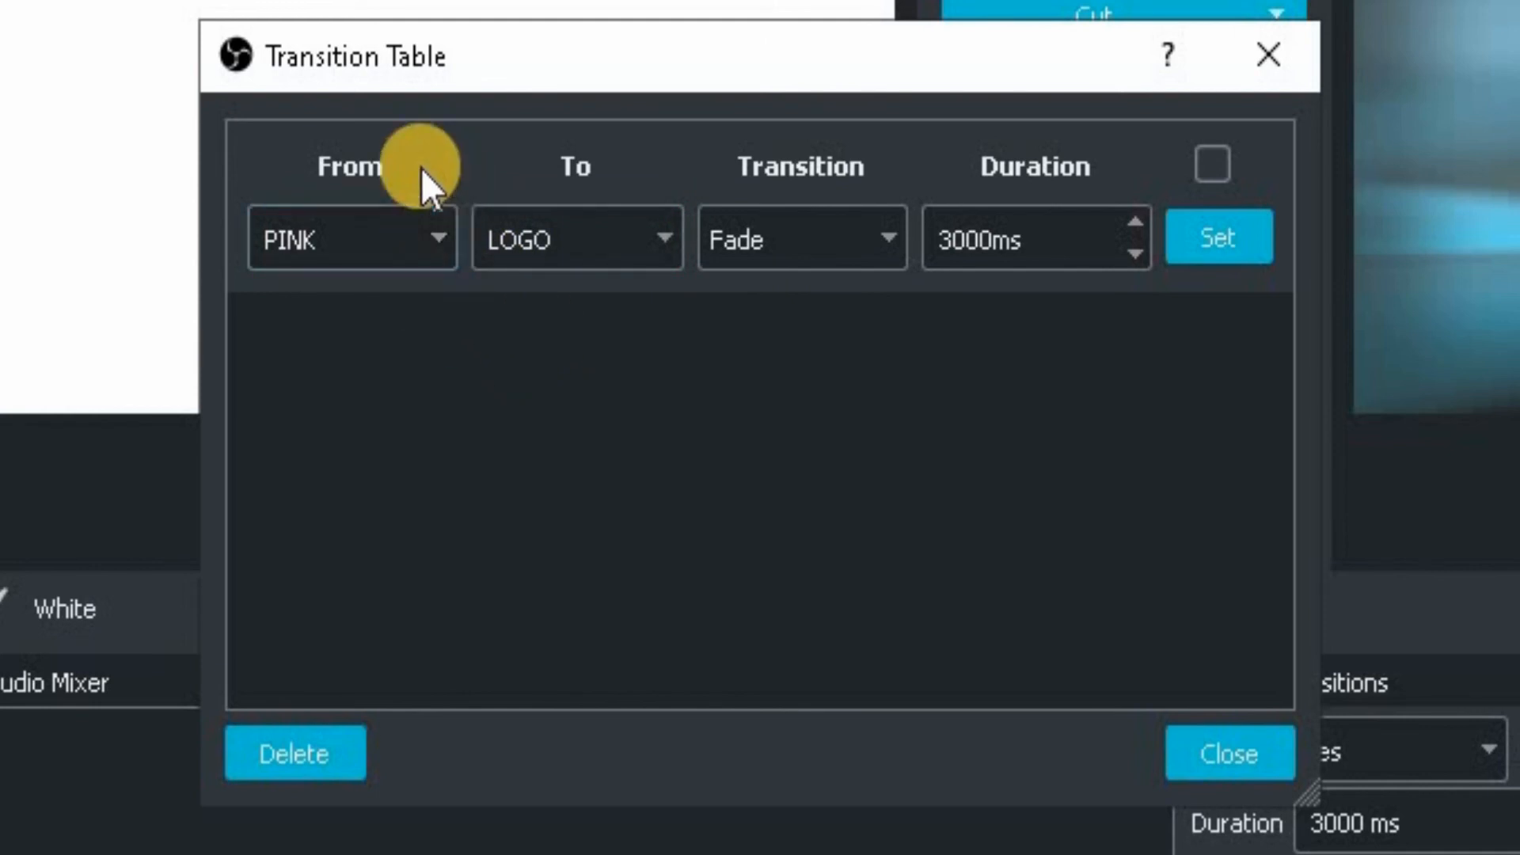
left_click(1218, 231)
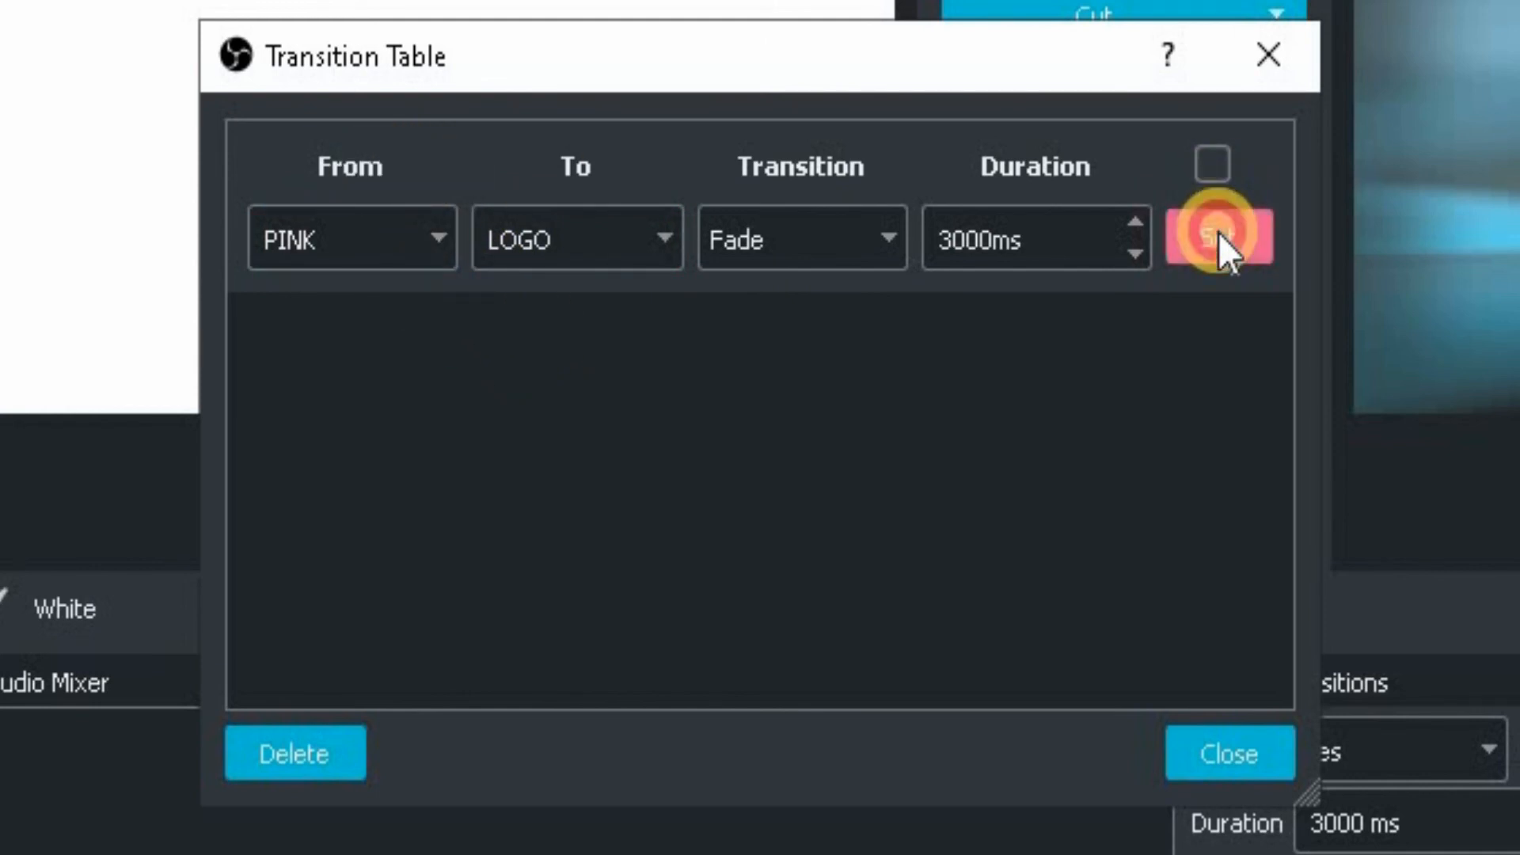
Add a transition table entry from LOGO to PINK using Right Swipe at 3000 ms and close the Transition Table
left_click(428, 234)
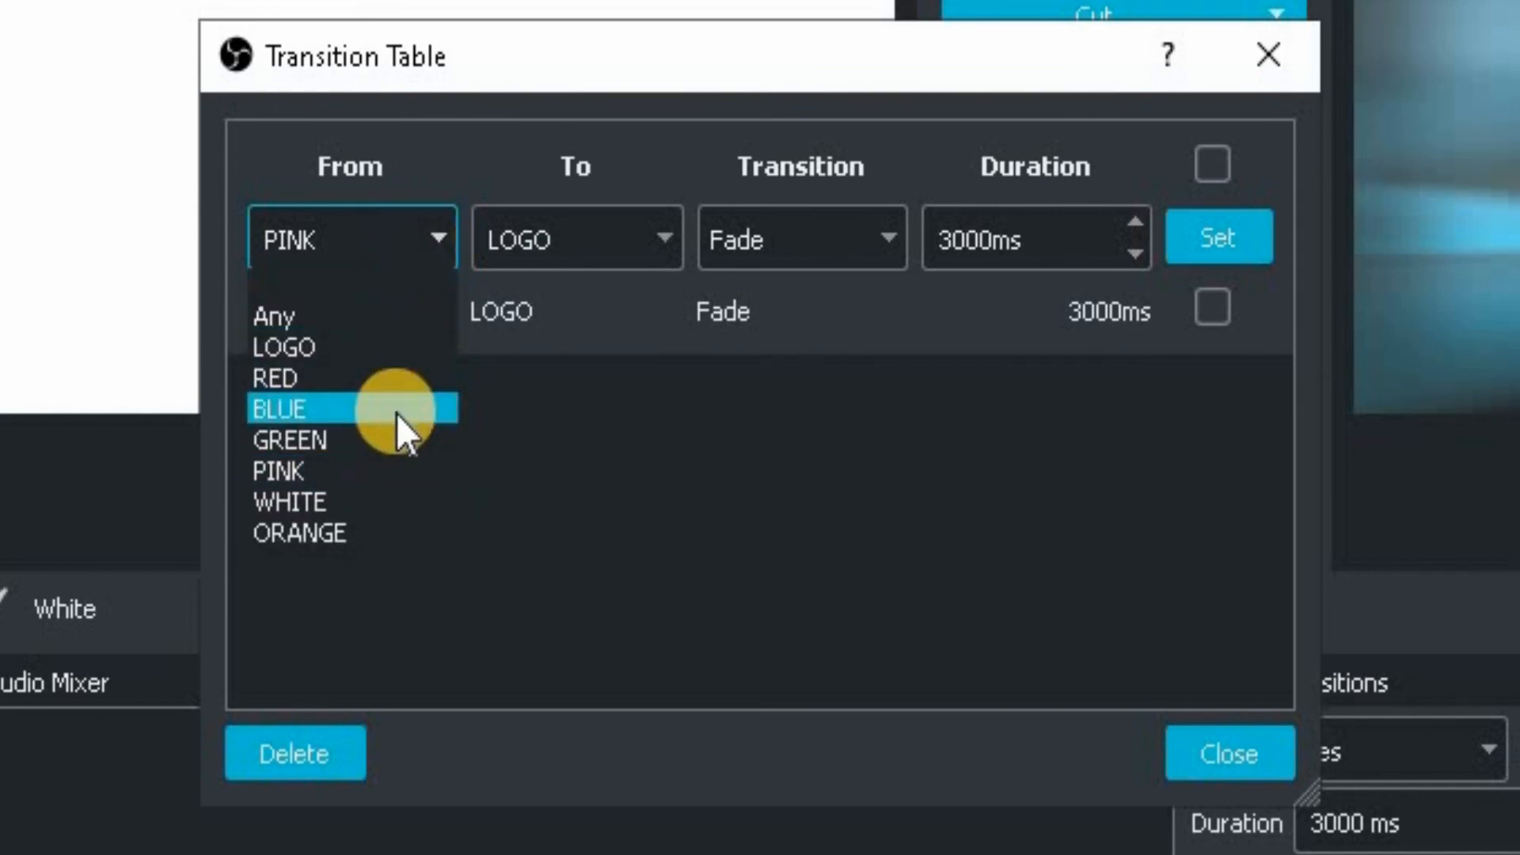
left_click(389, 350)
left_click(668, 239)
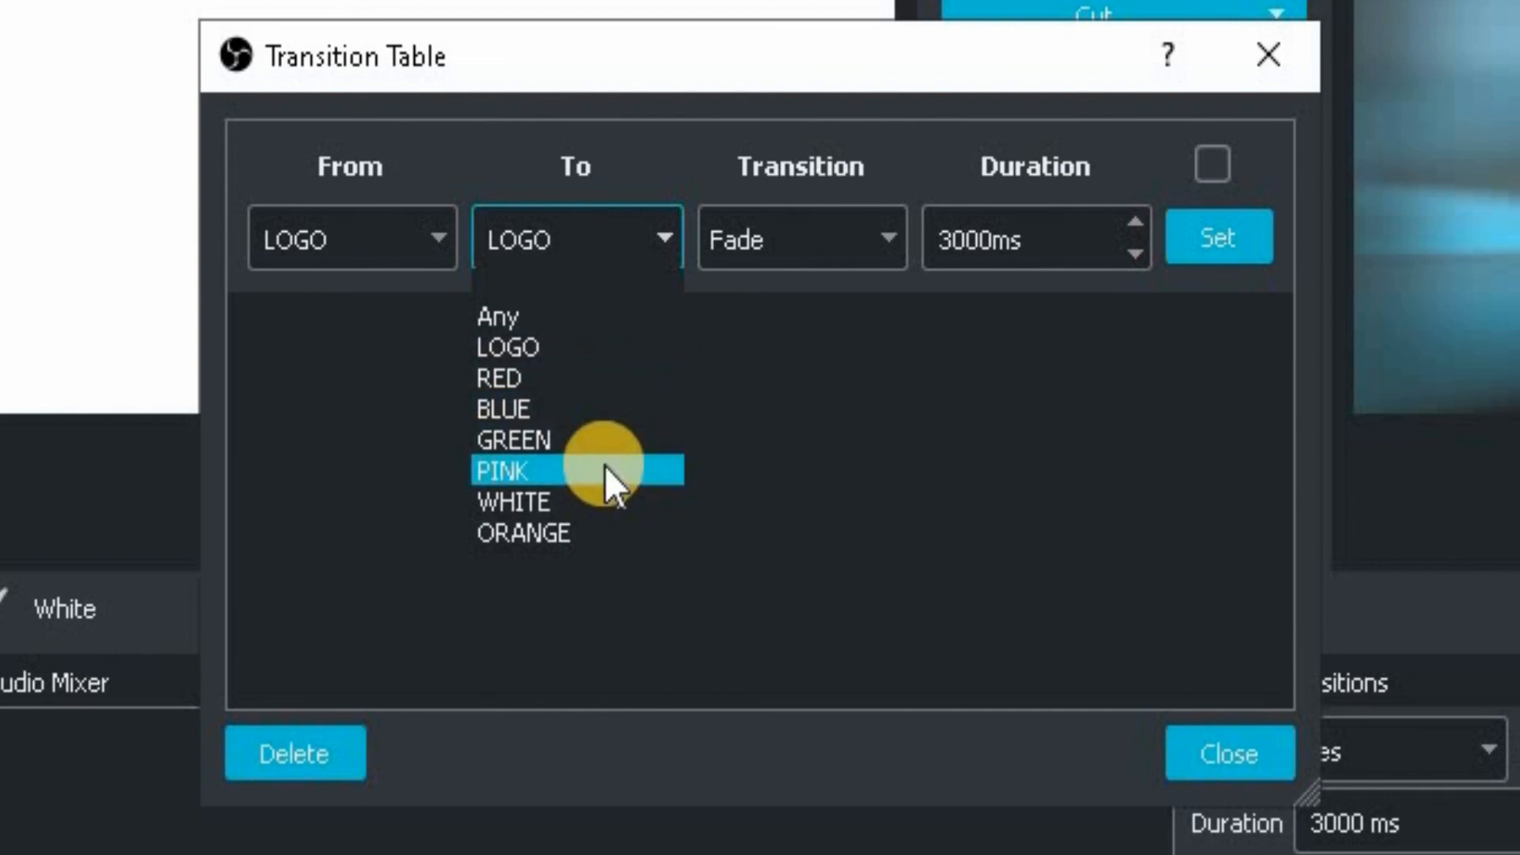
left_click(606, 469)
left_click(890, 229)
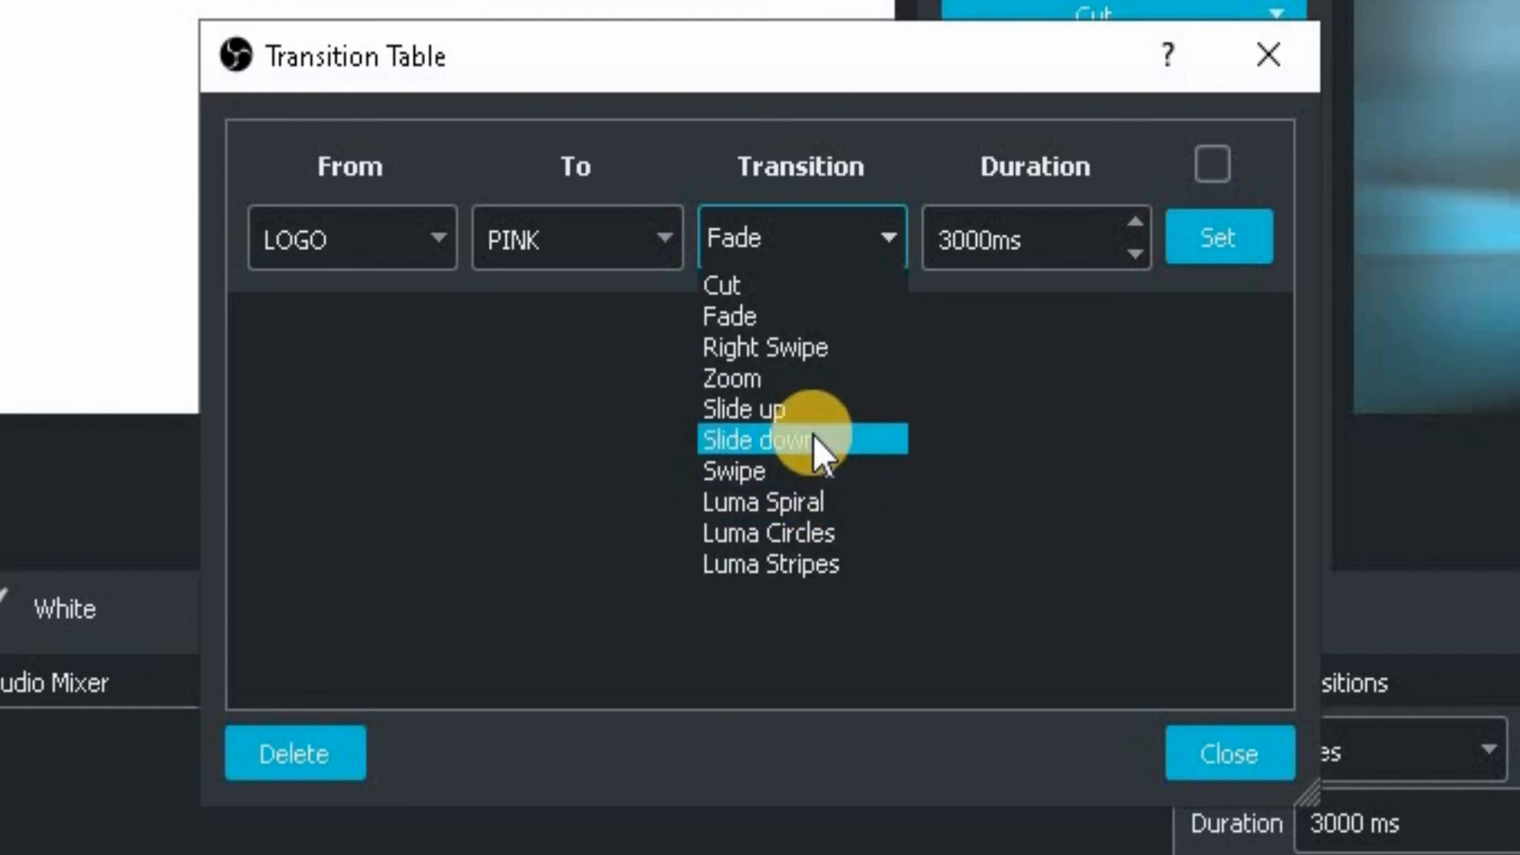
left_click(787, 347)
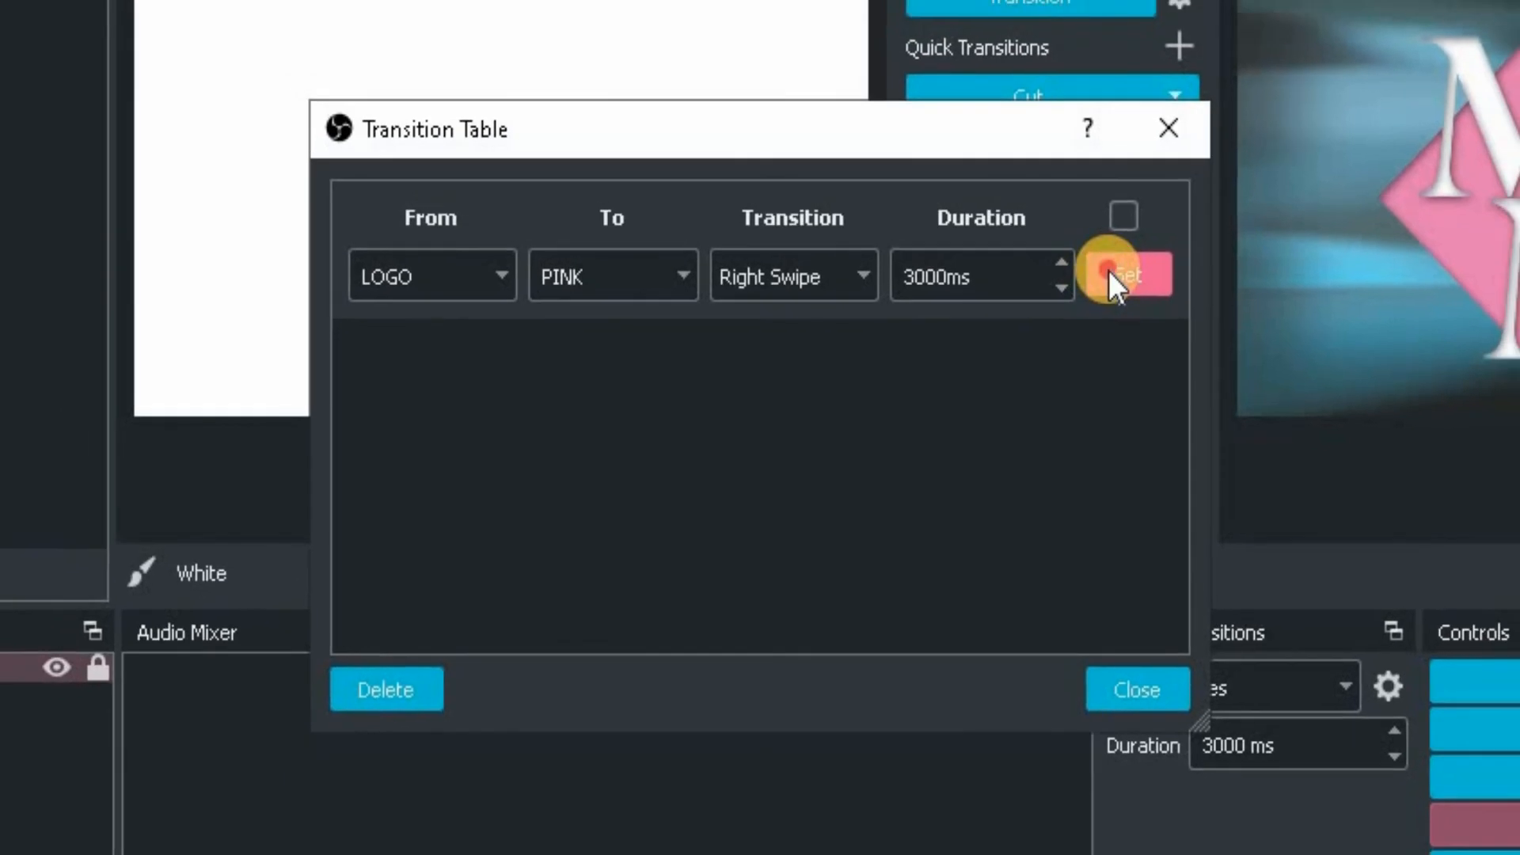
left_click(1200, 247)
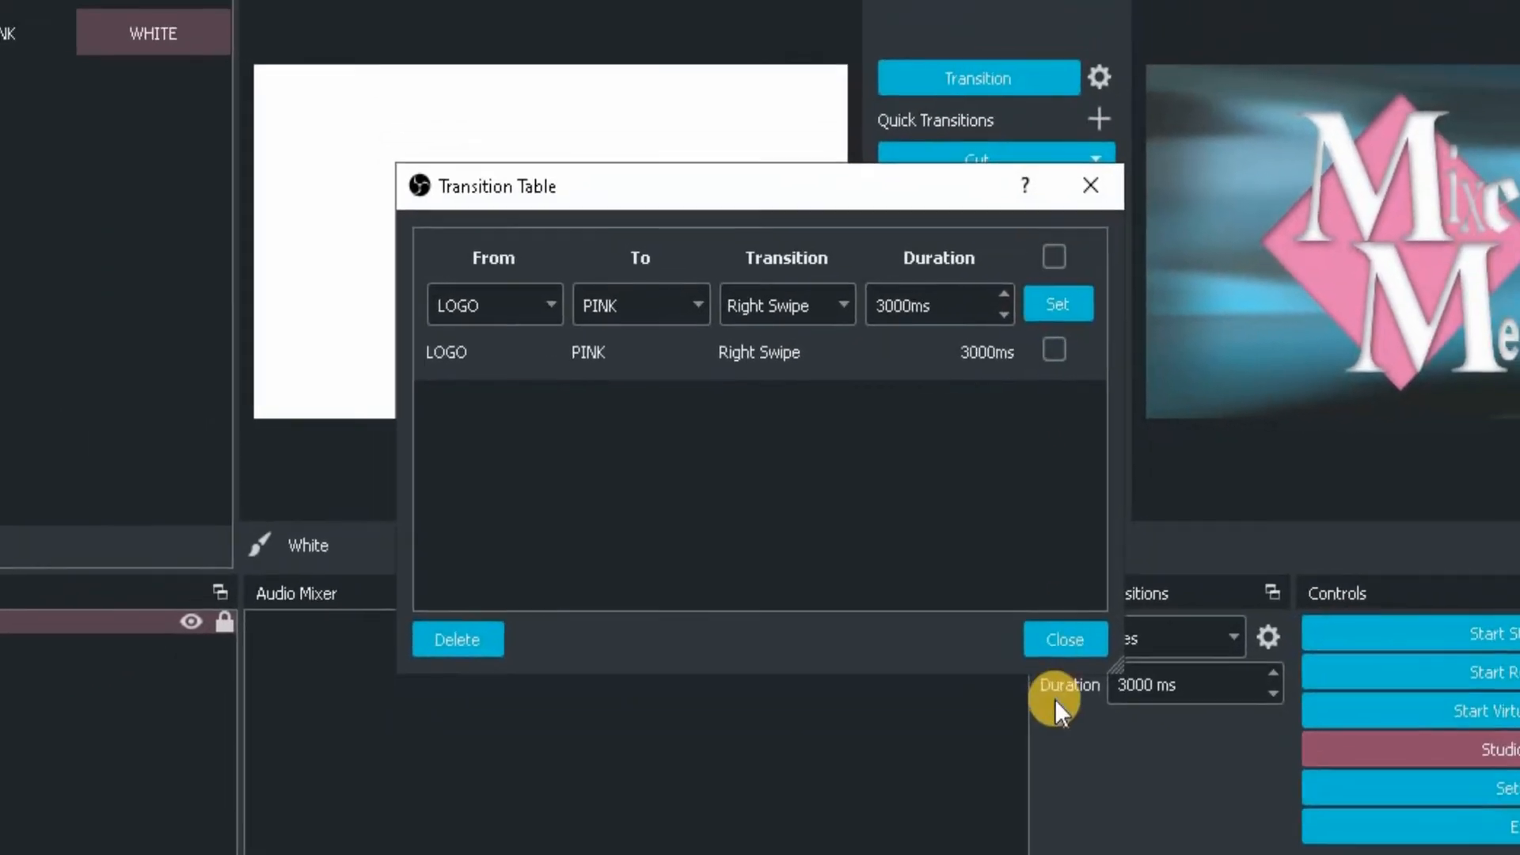
left_click(1059, 640)
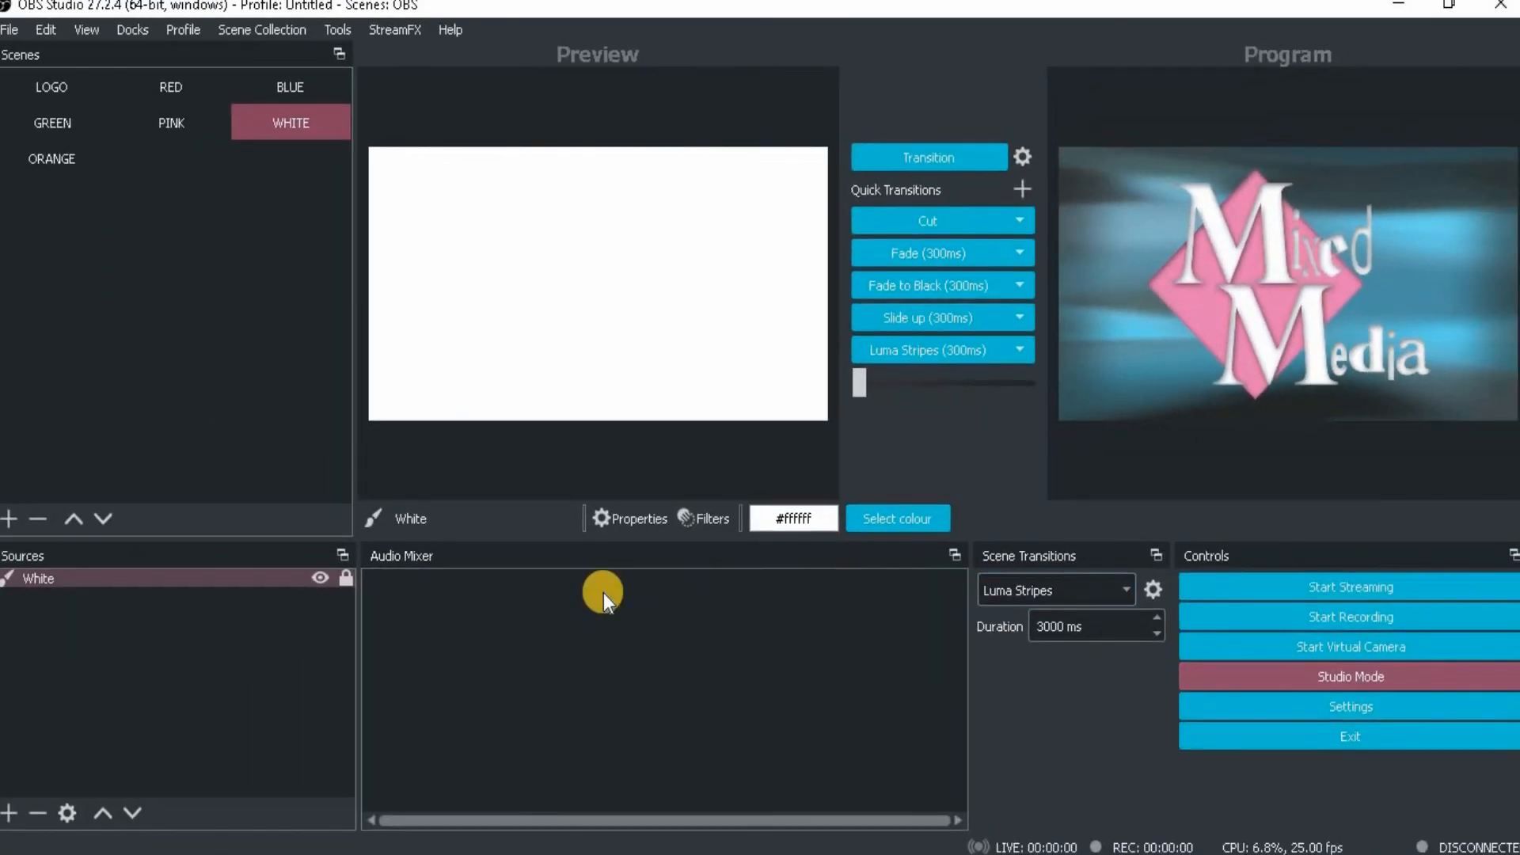
Review the full list of scene-to-scene entries in the Transition Table and close it
left_click(331, 25)
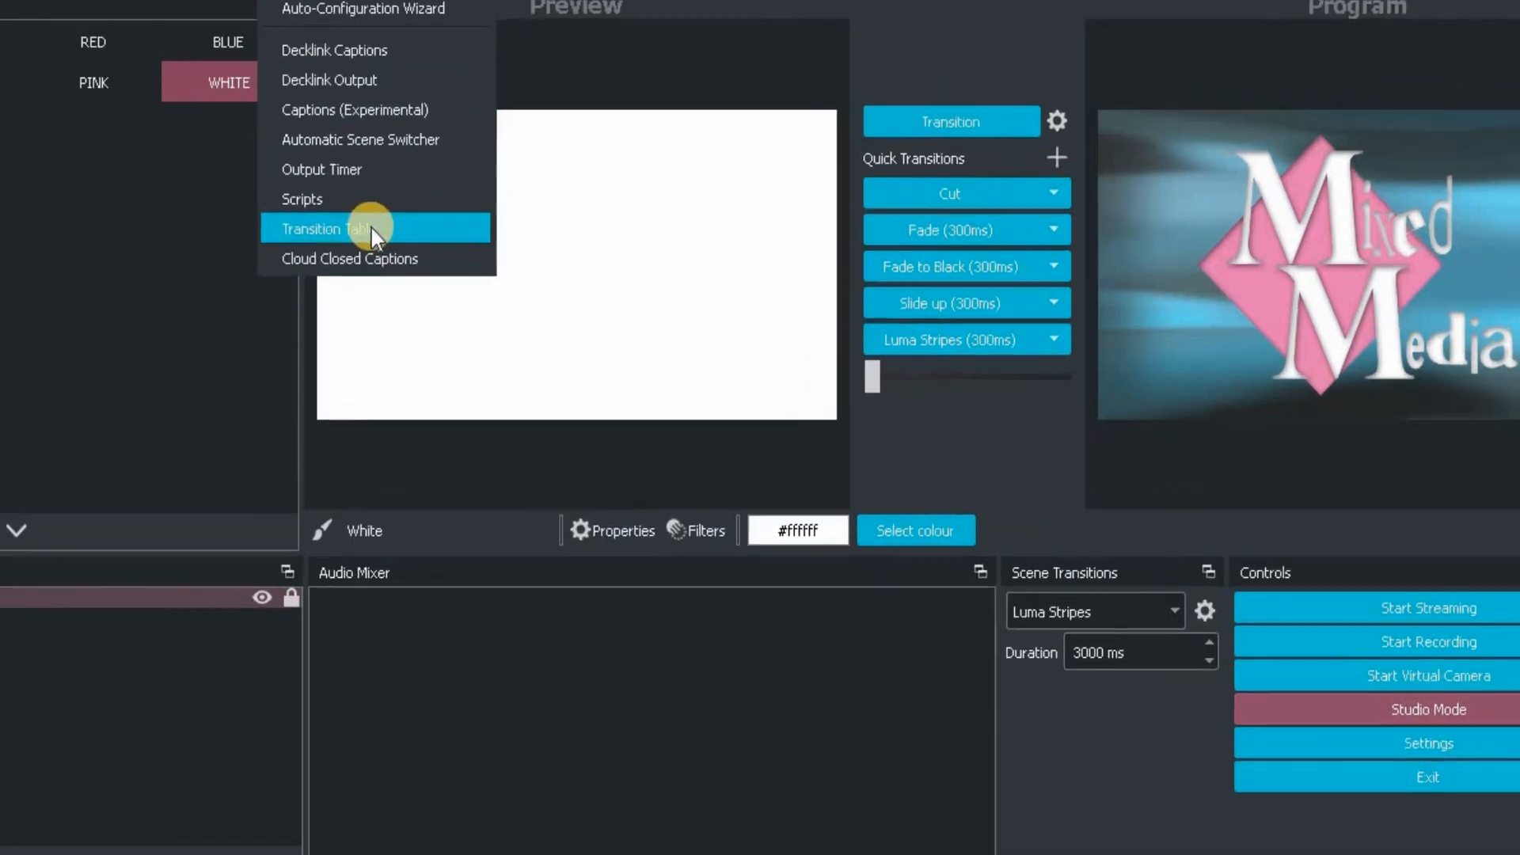
left_click(417, 251)
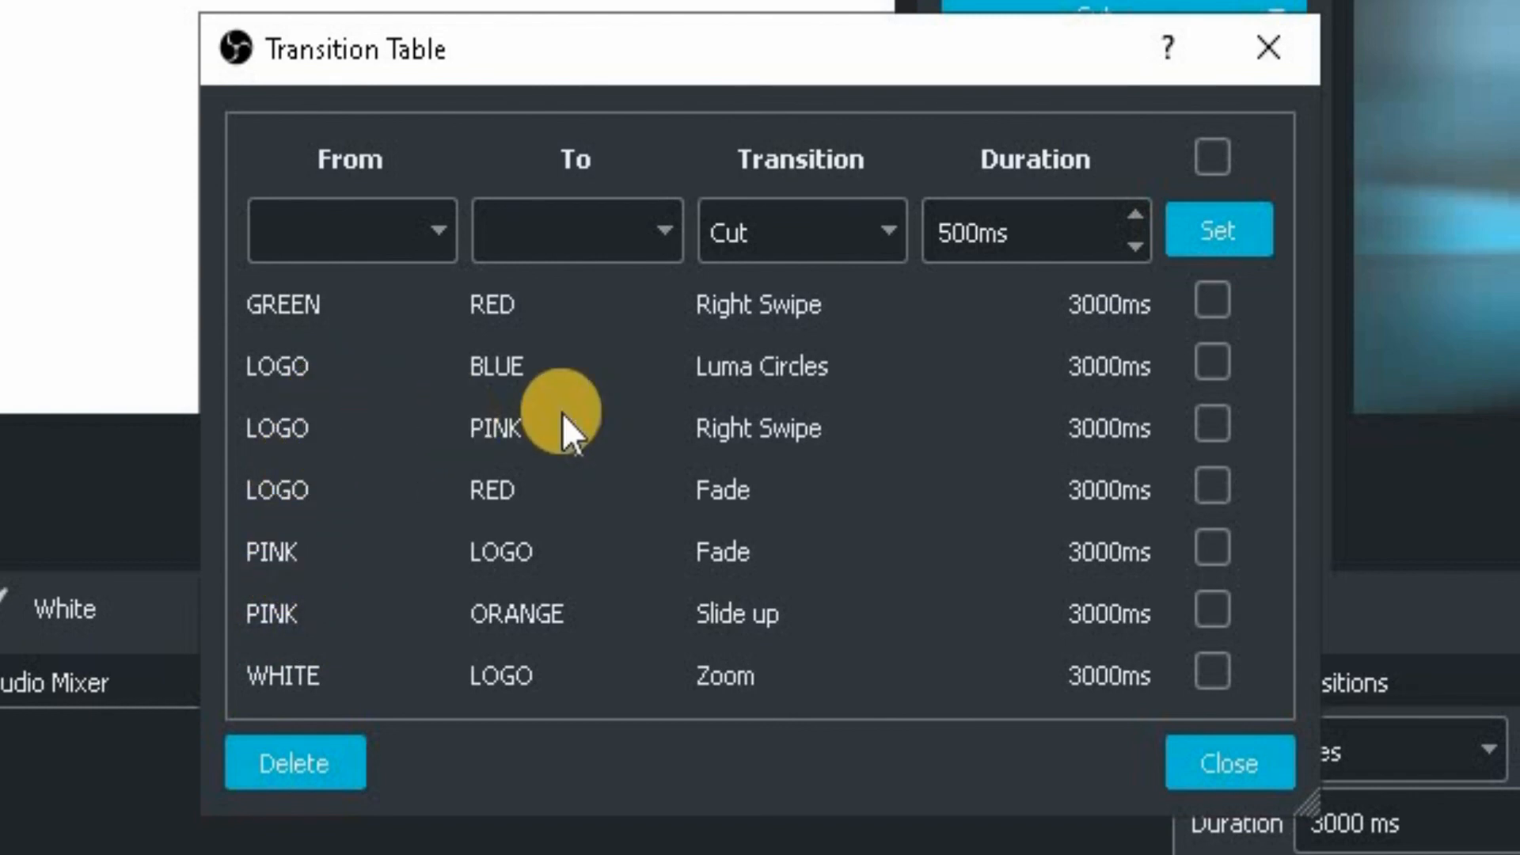
left_click(1253, 756)
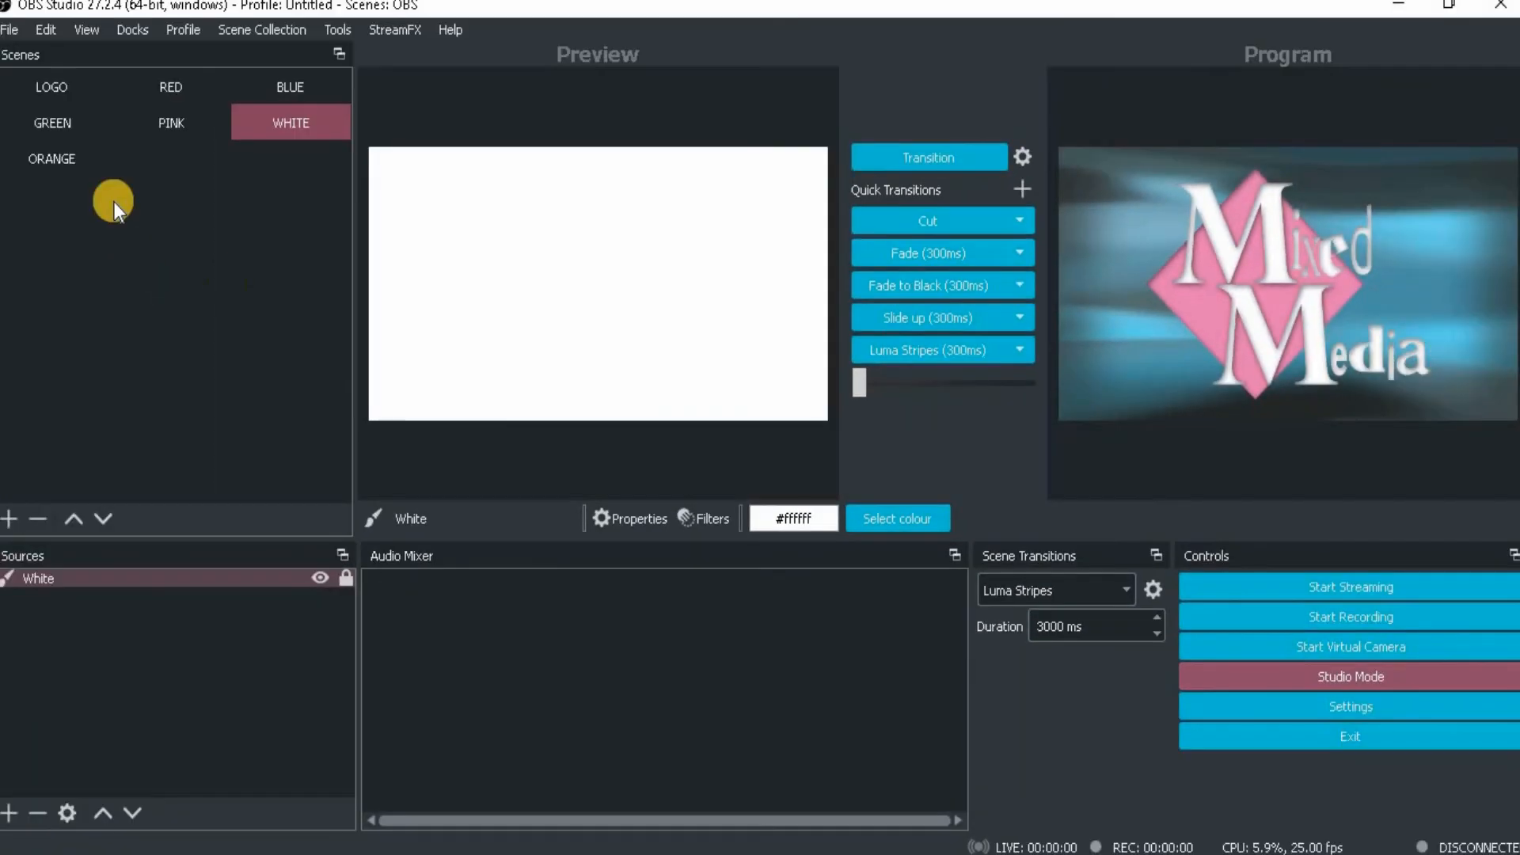
Transition Program from LOGO to PINK and back to LOGO to test the transitions assigned in both directions
left_click(54, 86)
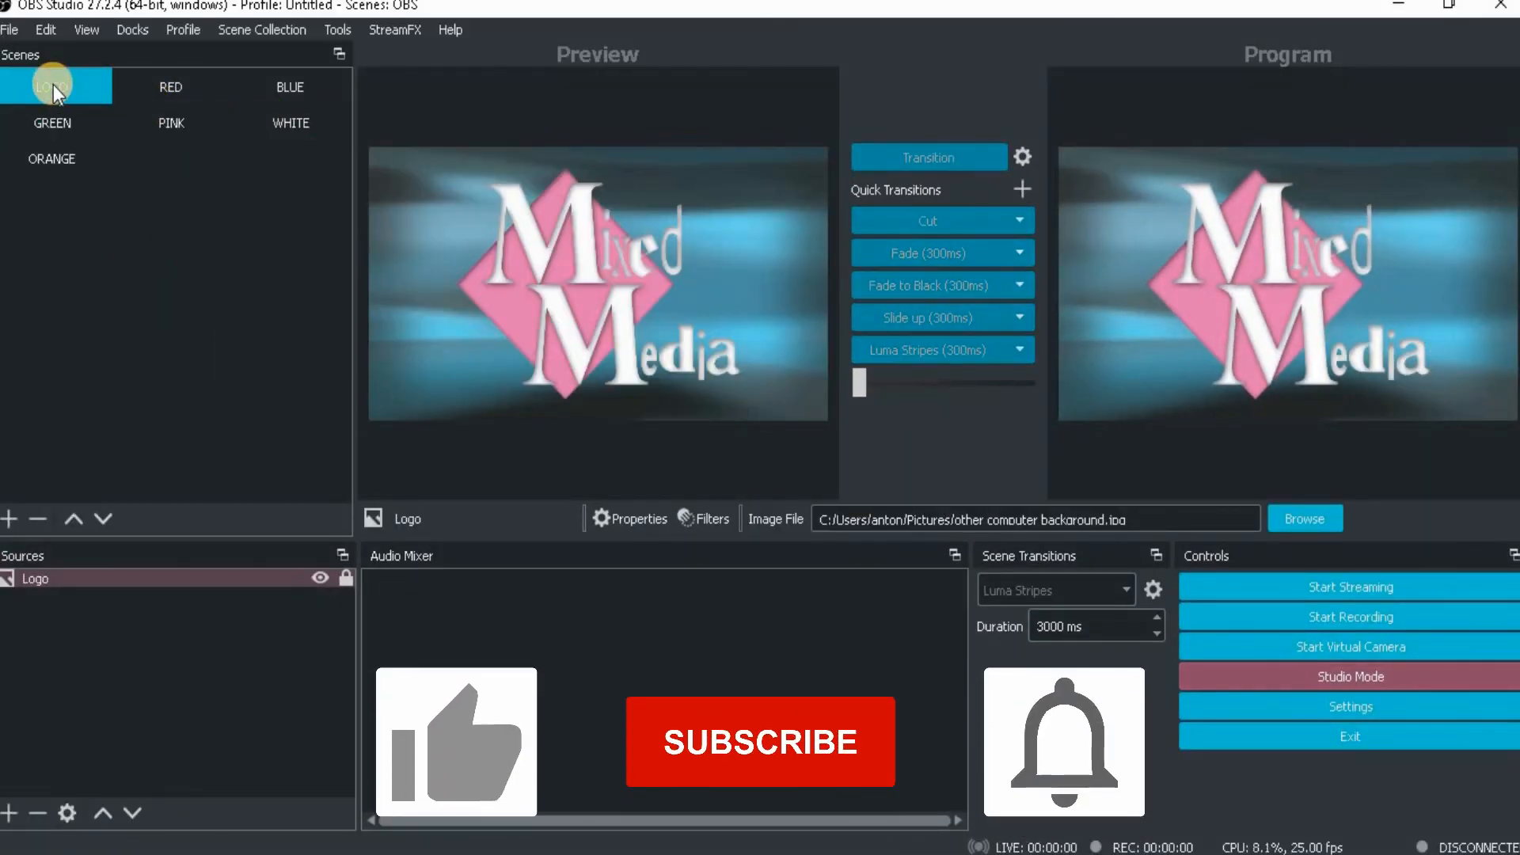
double_click(171, 121)
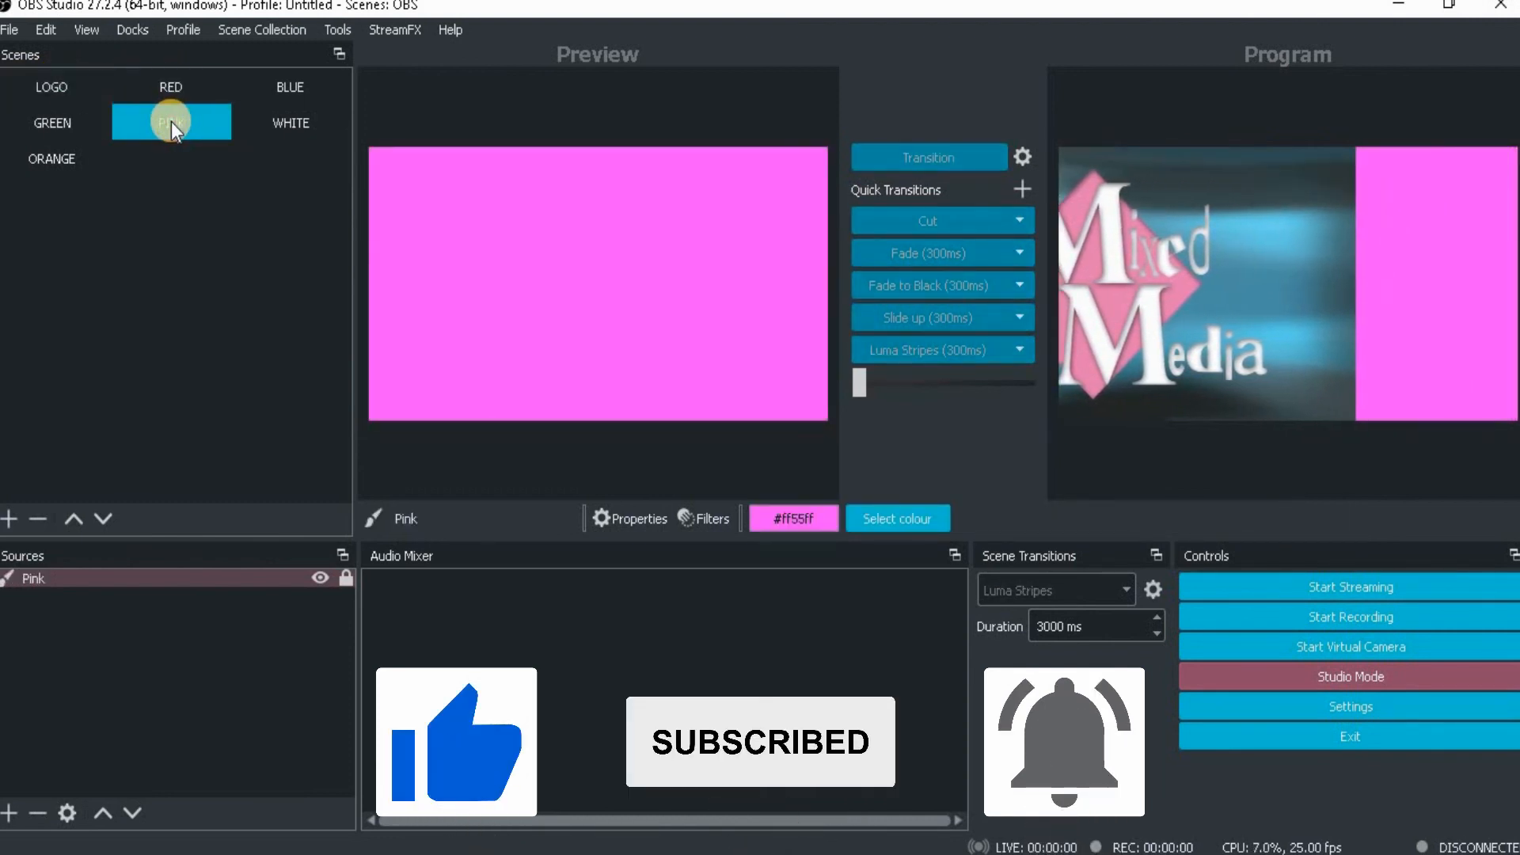
left_click(49, 84)
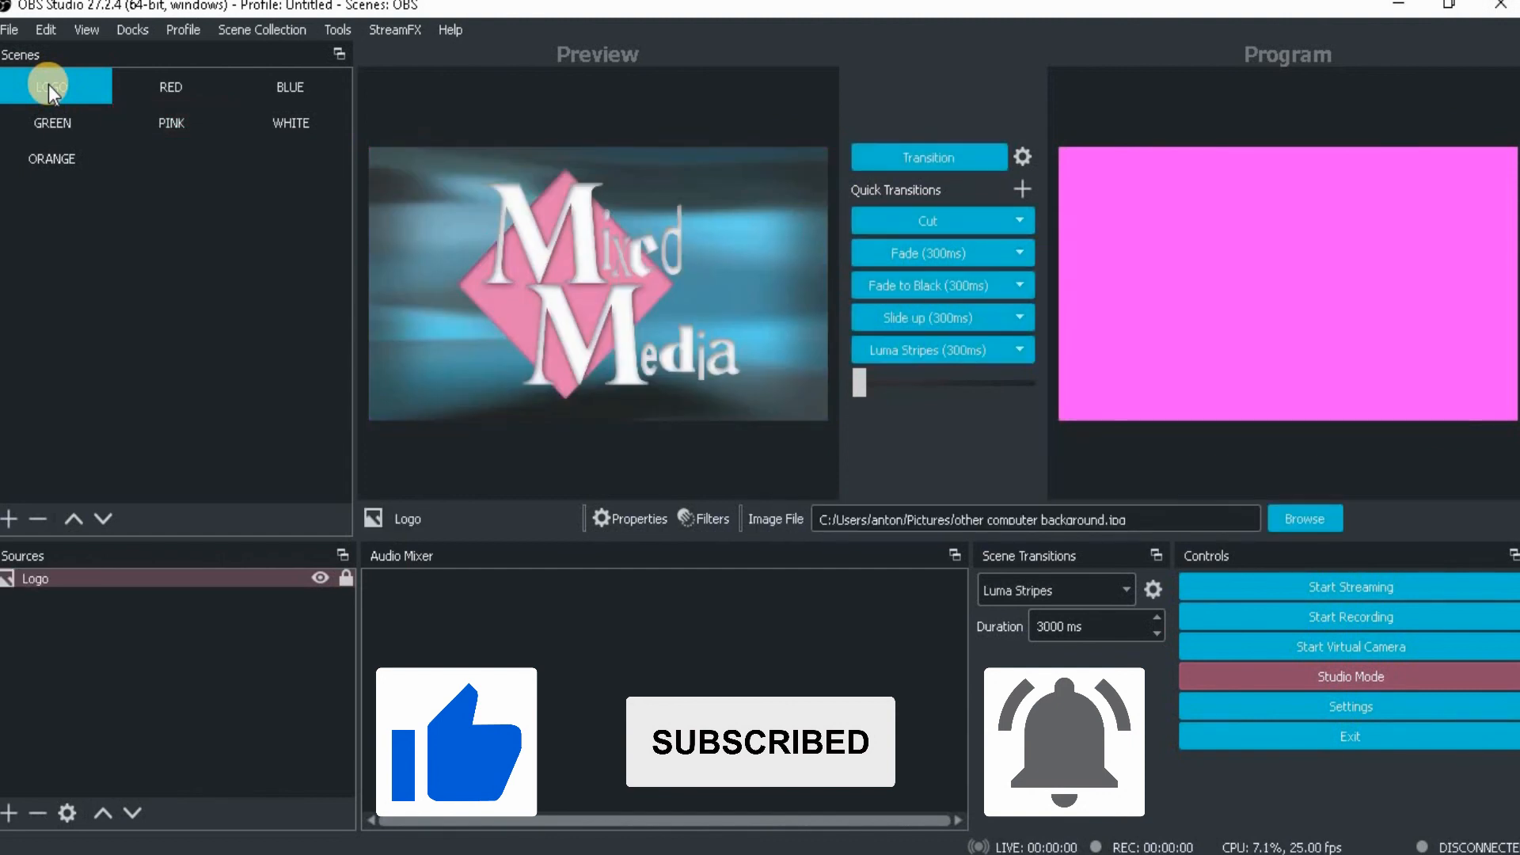
double_click(49, 84)
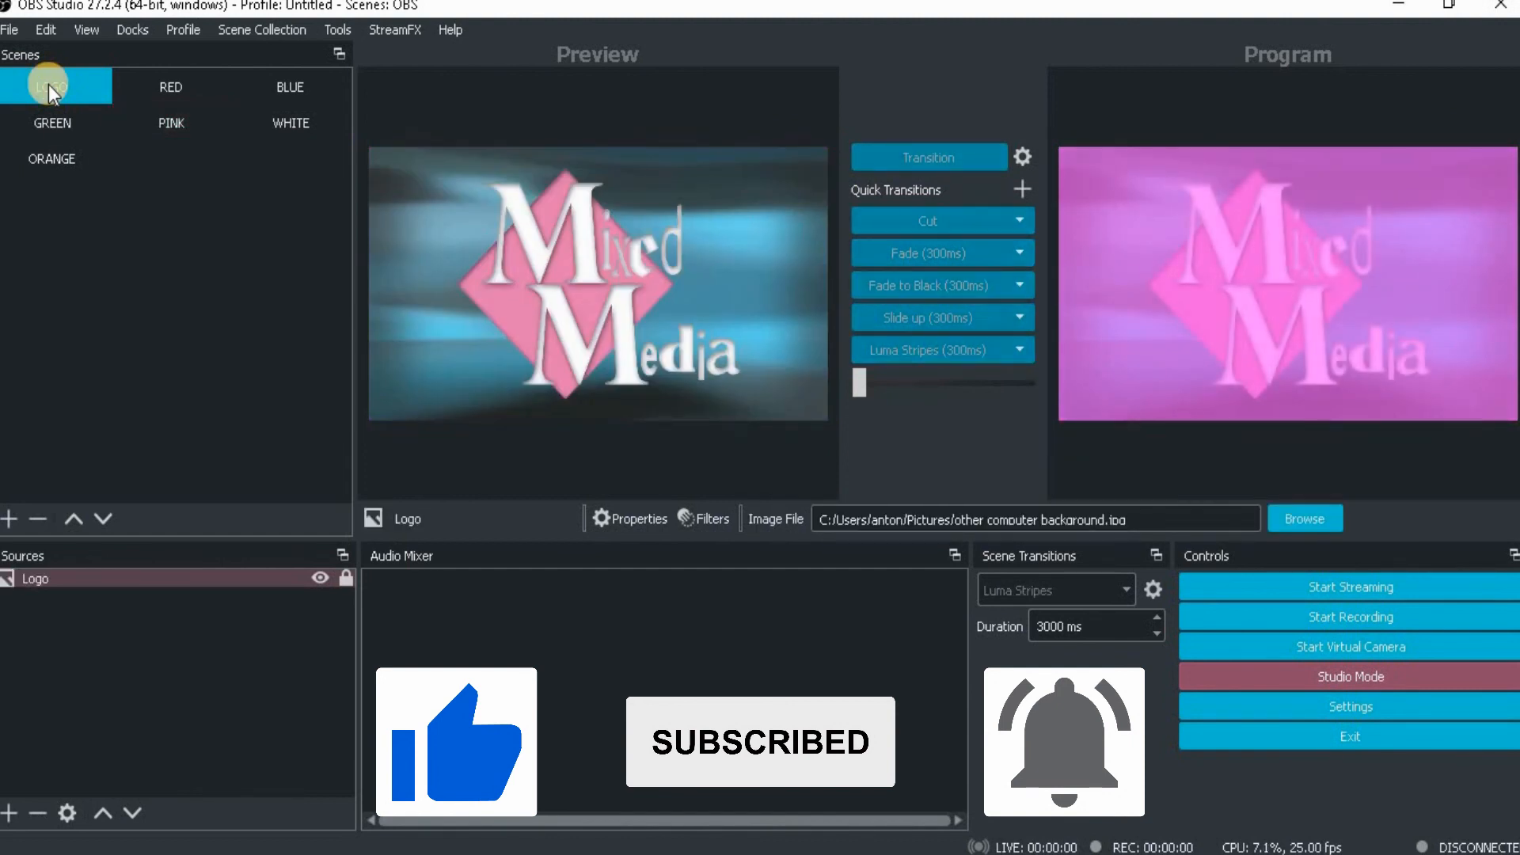